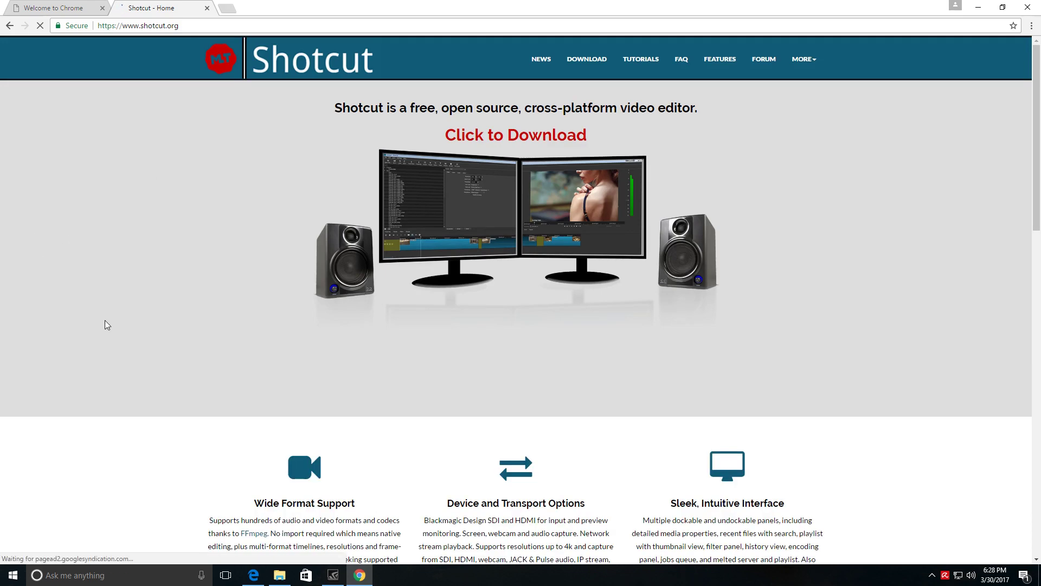
# Download the 64-bit Windows installer of Shotcut 17.03 from the Shotcut website
pyautogui.click(473, 136)
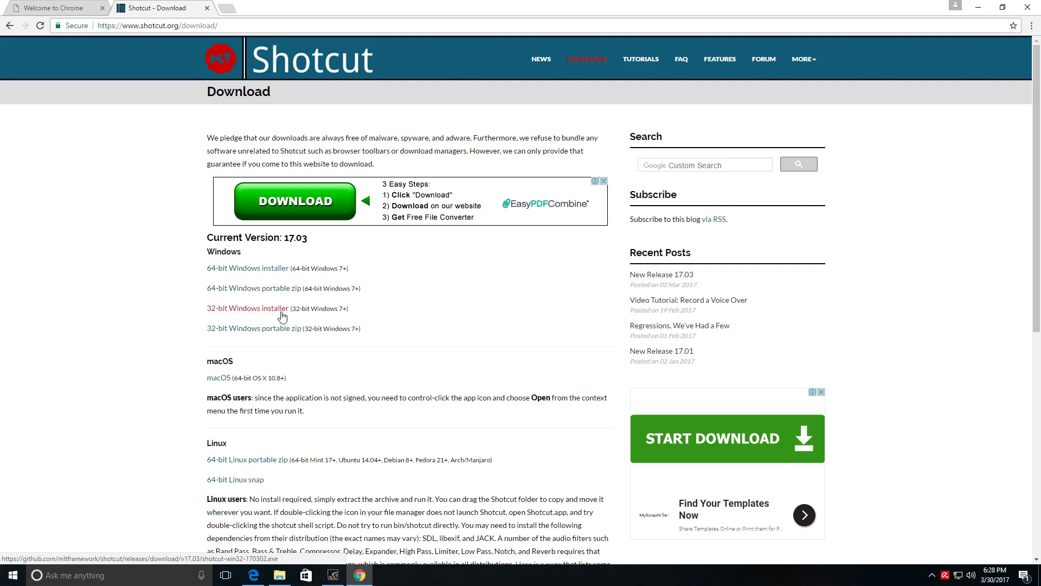
pyautogui.click(264, 329)
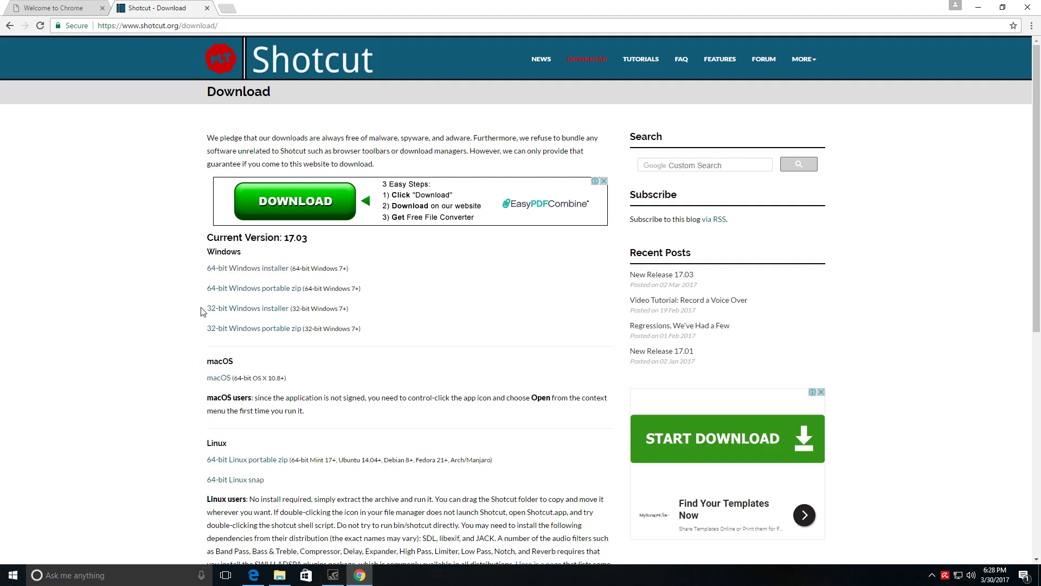
pyautogui.click(245, 269)
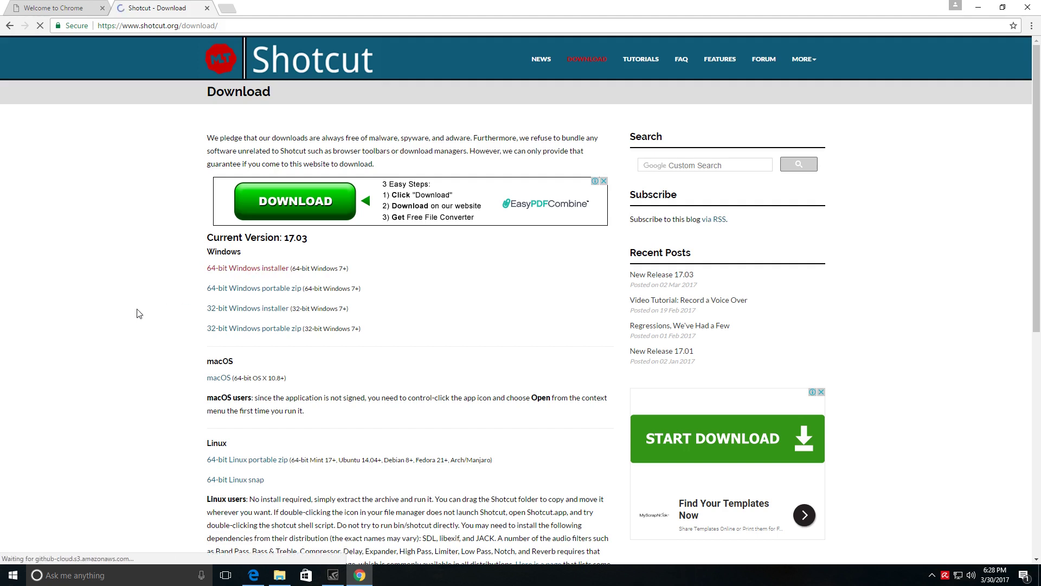
pyautogui.hotkey('ctrl', 'j')
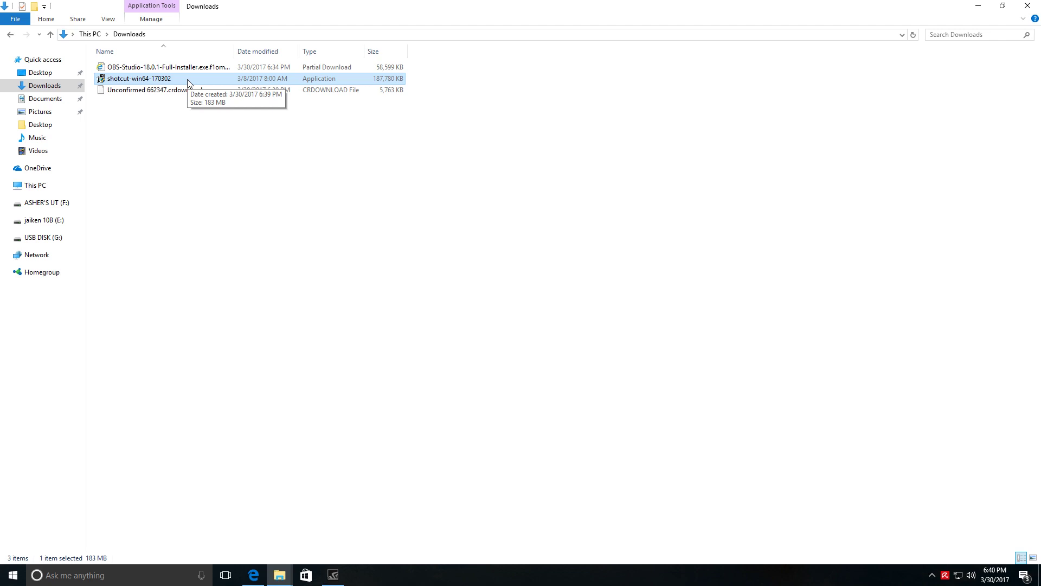
# Run the shotcut-win64-170302 installer from the Downloads folder, allow its changes and accept the license agreement
pyautogui.doubleClick(191, 81)
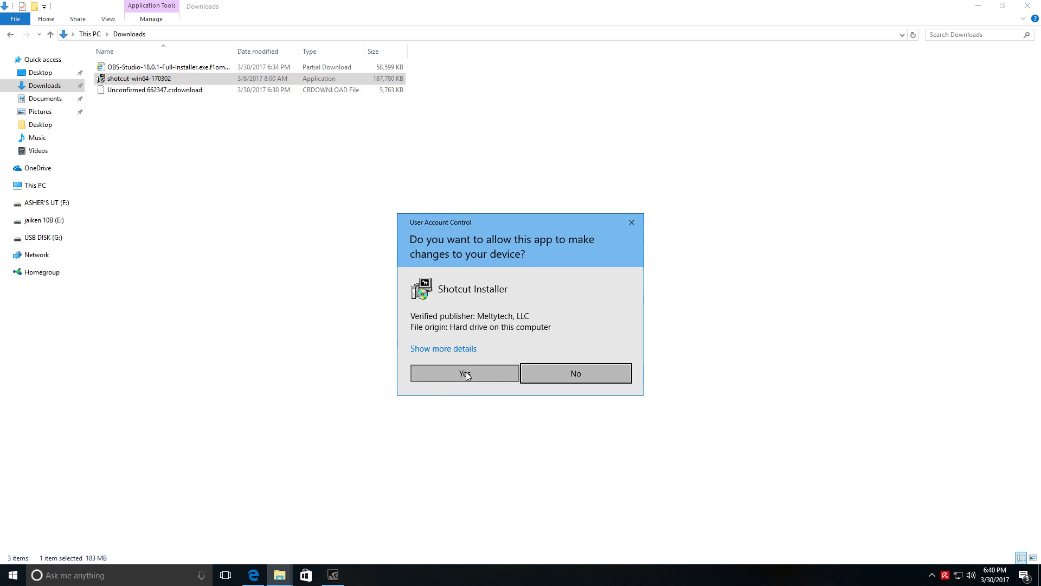
pyautogui.click(465, 374)
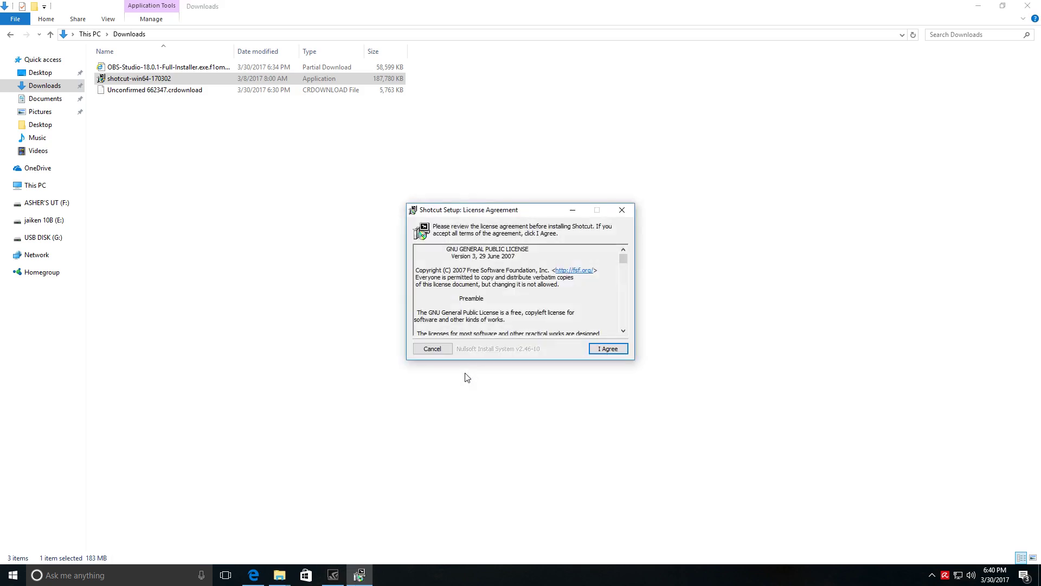
pyautogui.press('Return')
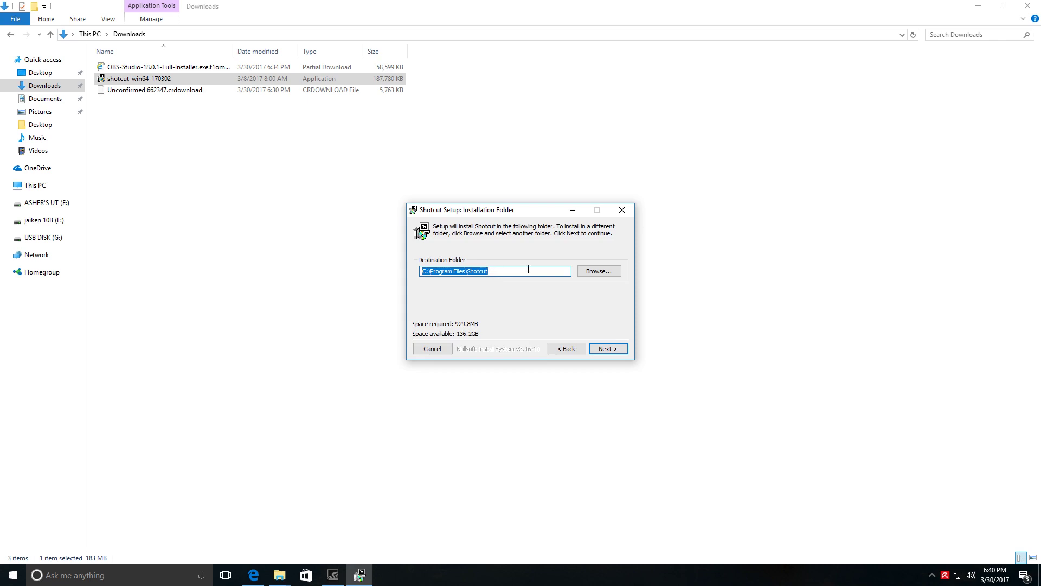
# Set the installation destination to a new folder named "Shotcut video Editor" inside "programs and games and stuff" on drive D
pyautogui.click(599, 273)
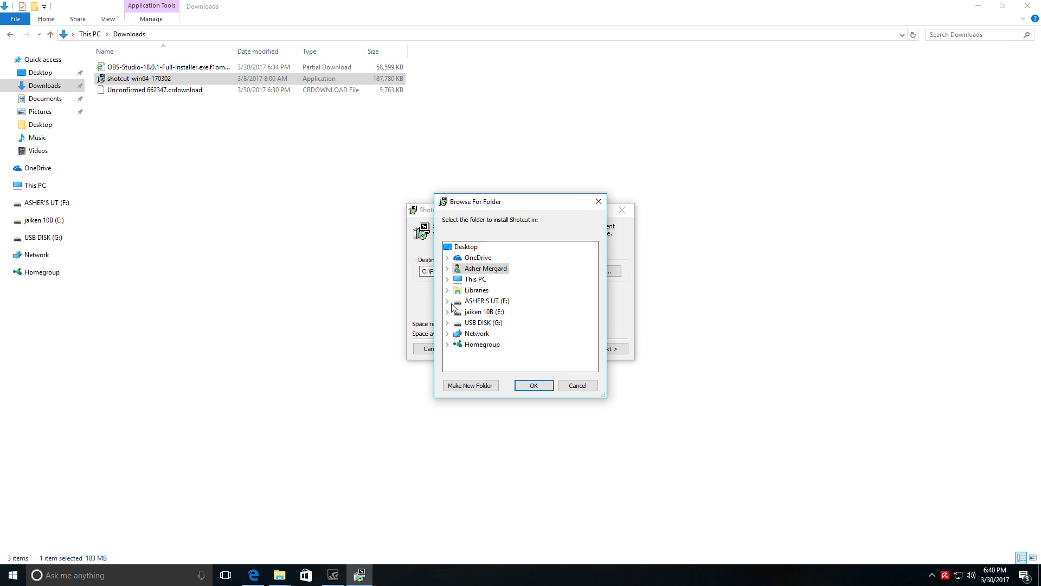
pyautogui.doubleClick(475, 278)
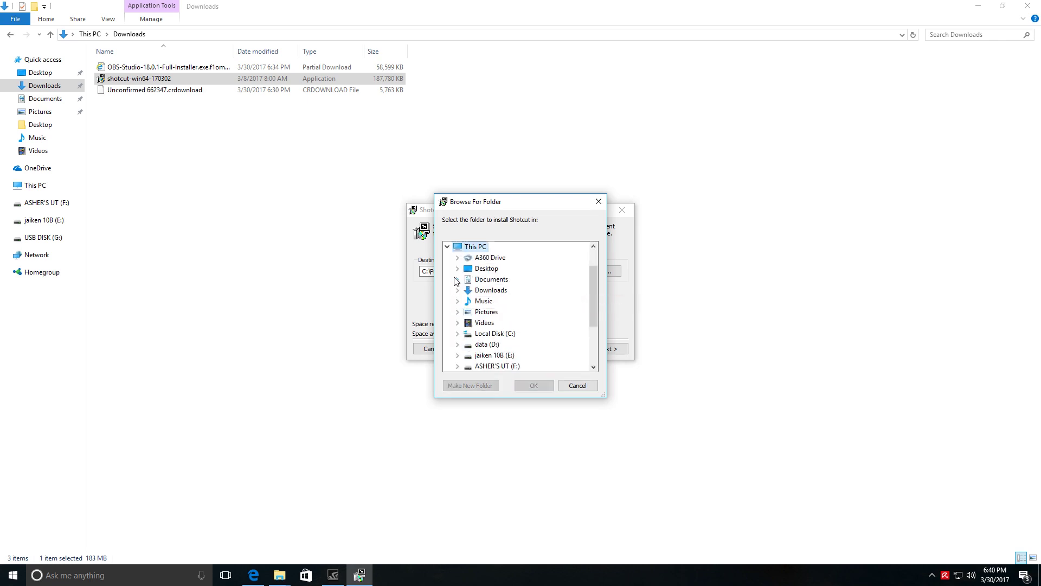
pyautogui.doubleClick(479, 346)
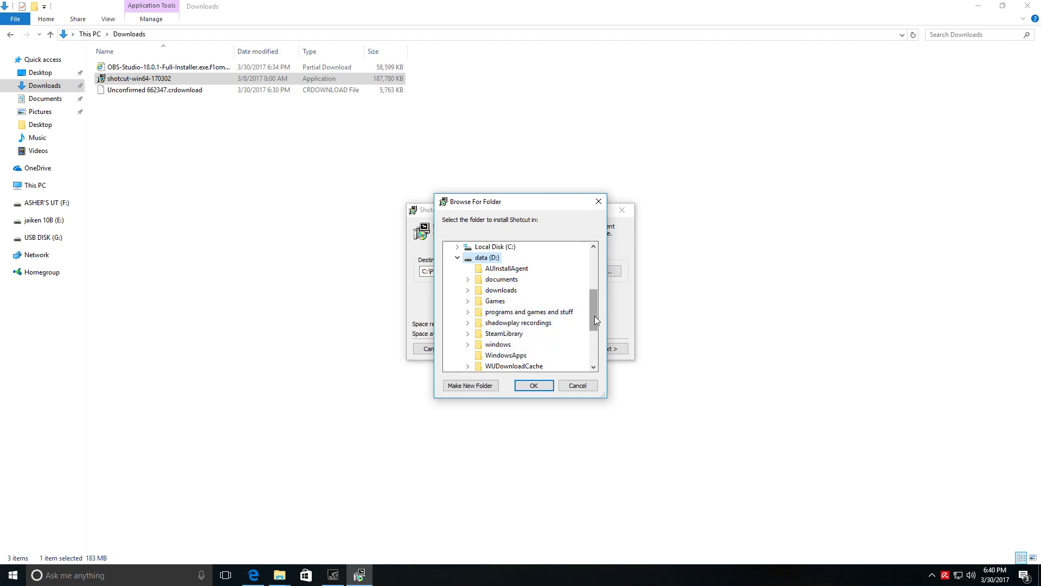
pyautogui.moveTo(595, 317); pyautogui.dragTo(595, 322)
pyautogui.doubleClick(512, 293)
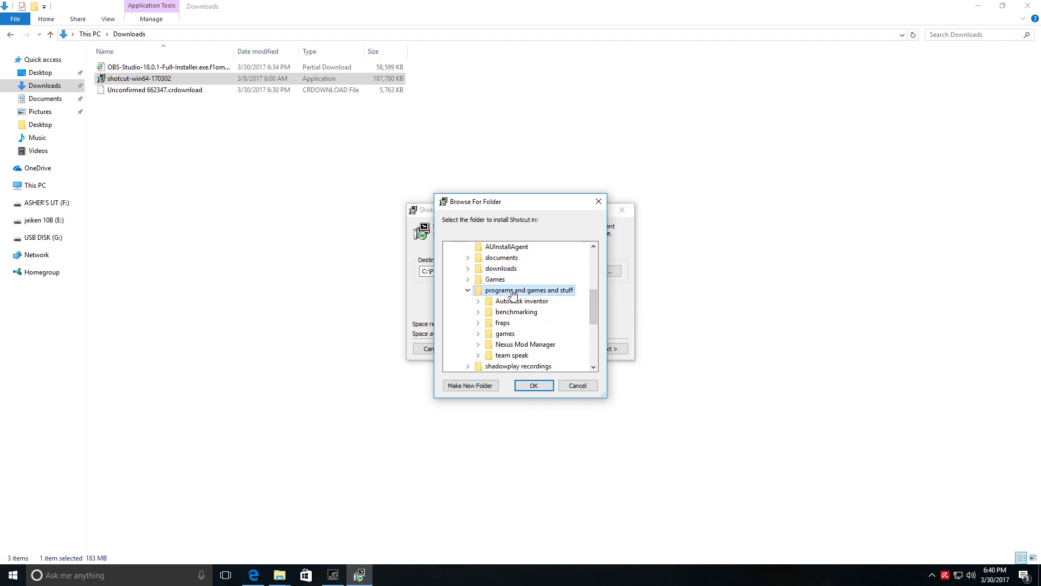
pyautogui.click(465, 386)
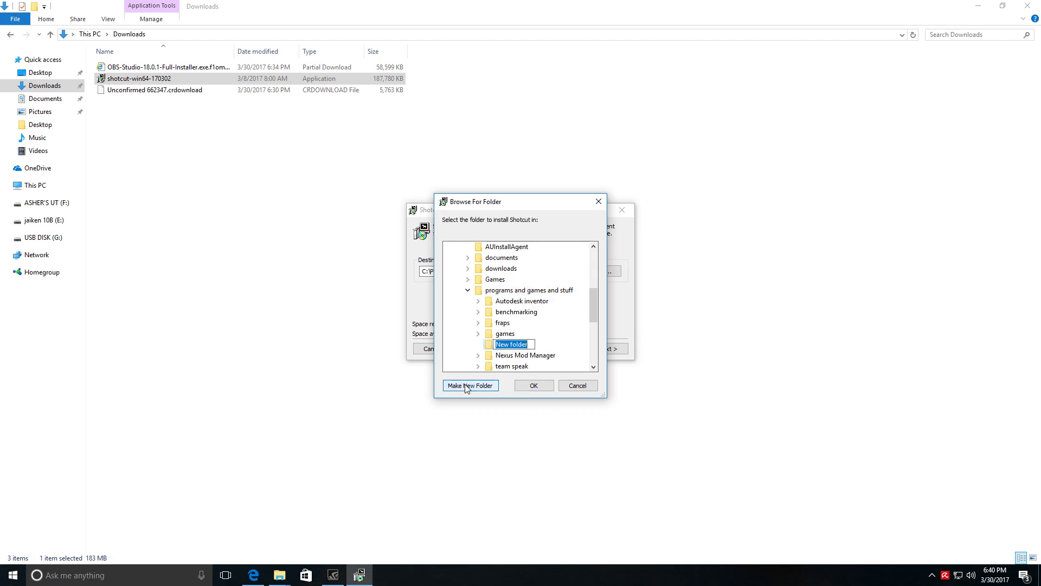
pyautogui.write('Shotcut video Editor')
pyautogui.press('Return')
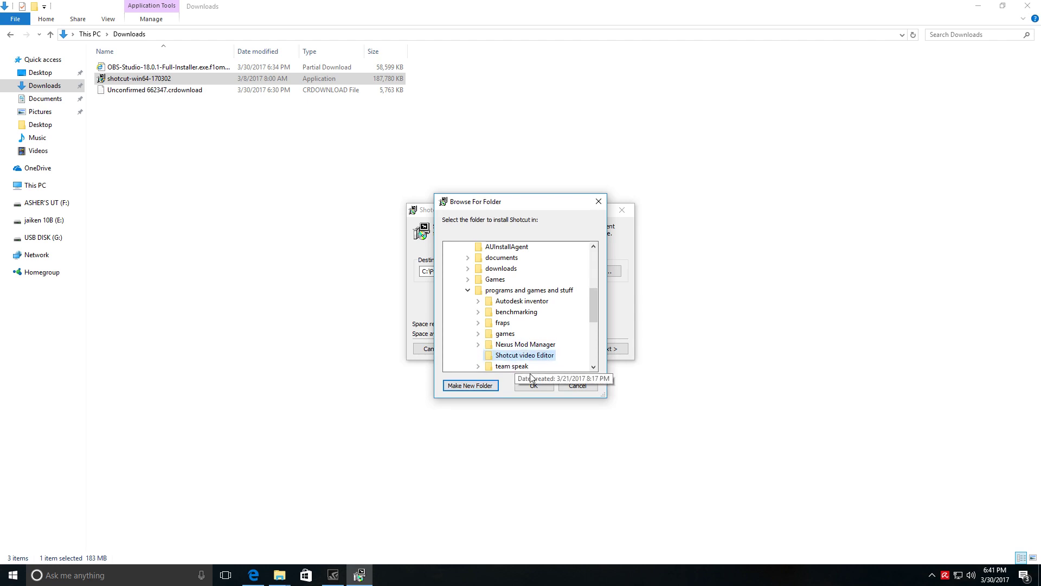
pyautogui.click(533, 387)
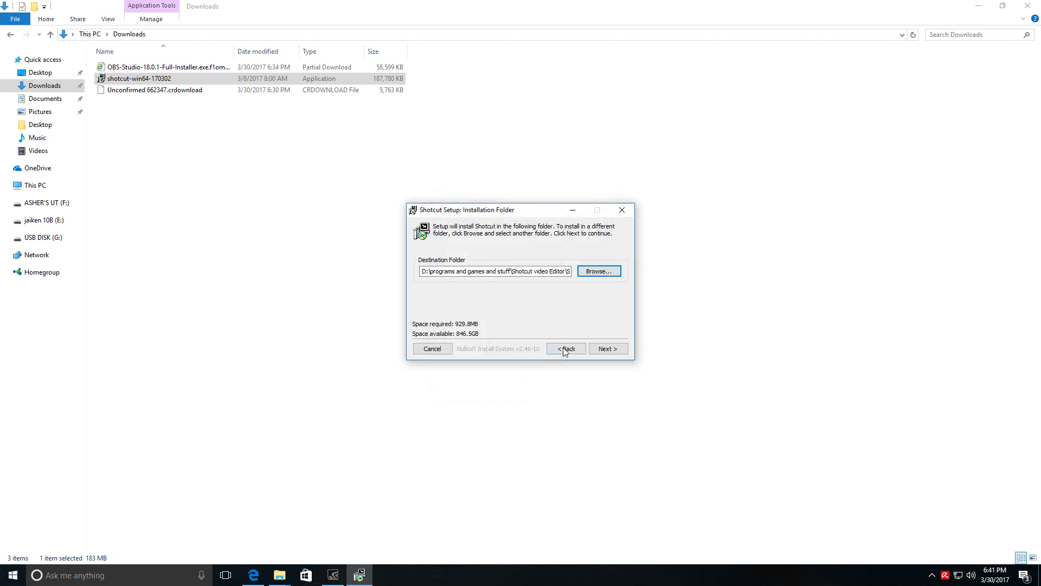
pyautogui.click(607, 350)
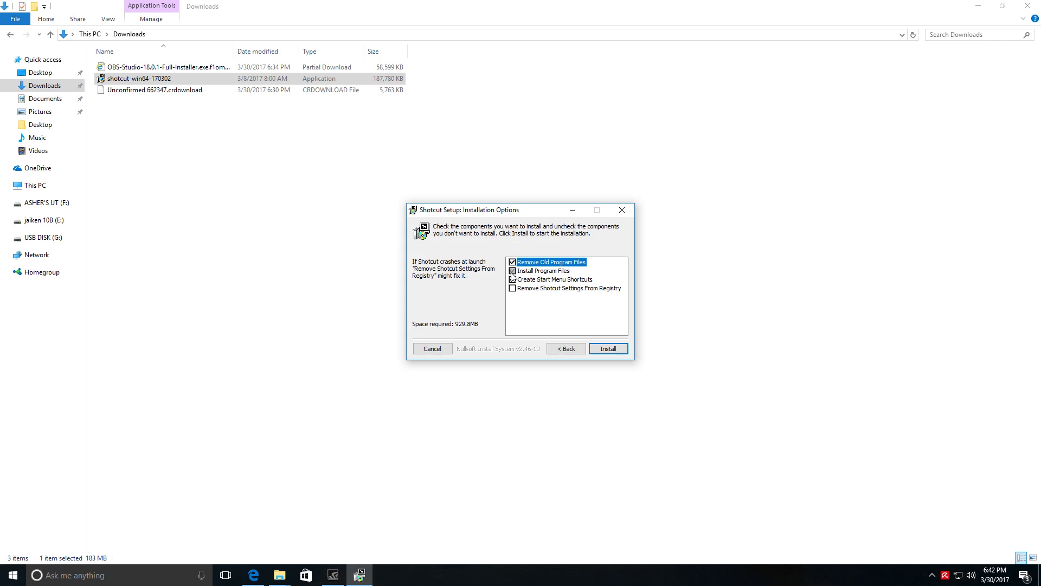
# Install Shotcut with the default components, showing the installation details, and close the finished setup
pyautogui.click(606, 349)
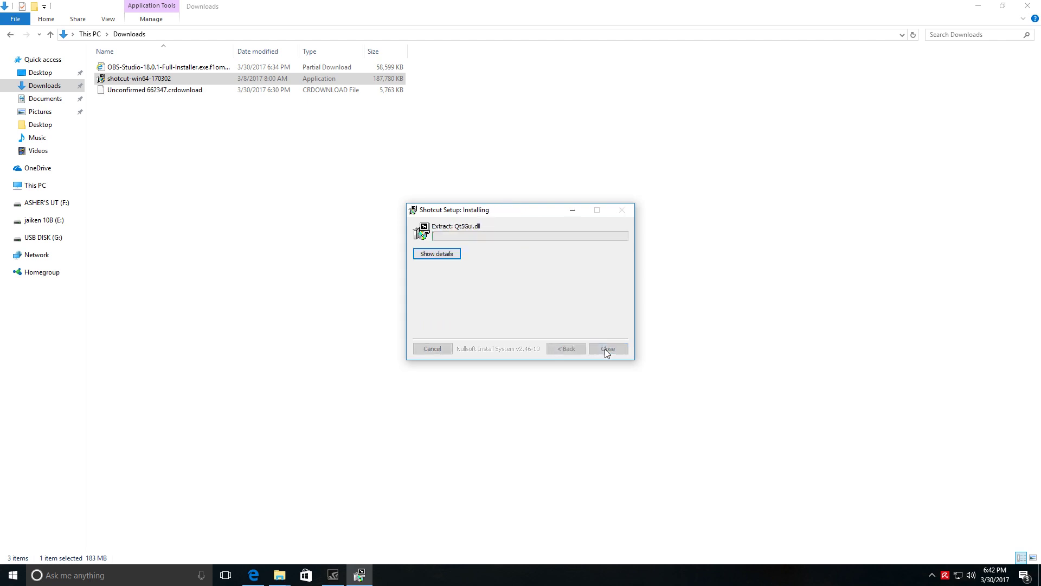
pyautogui.click(442, 255)
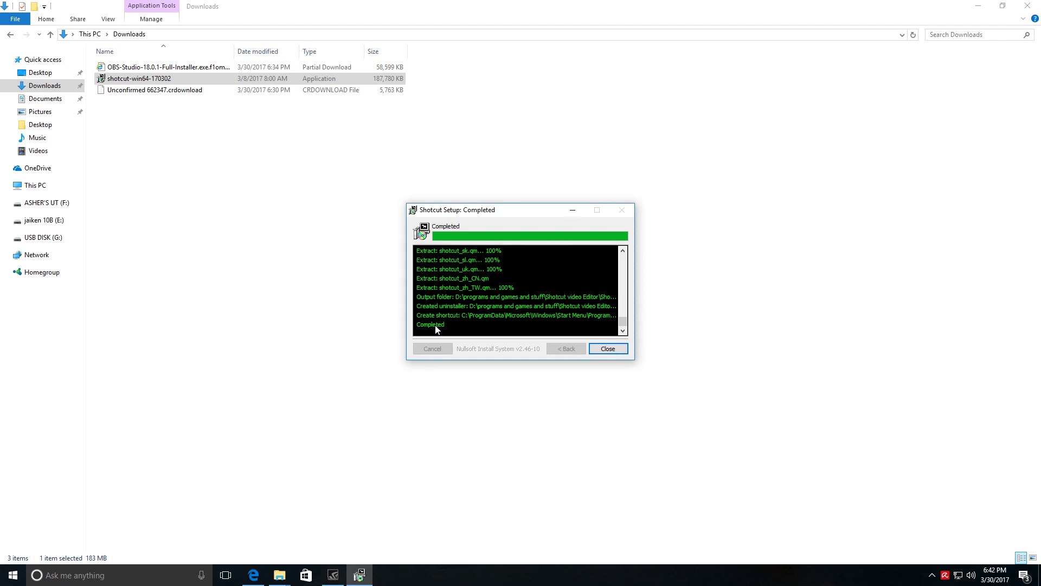
pyautogui.click(608, 348)
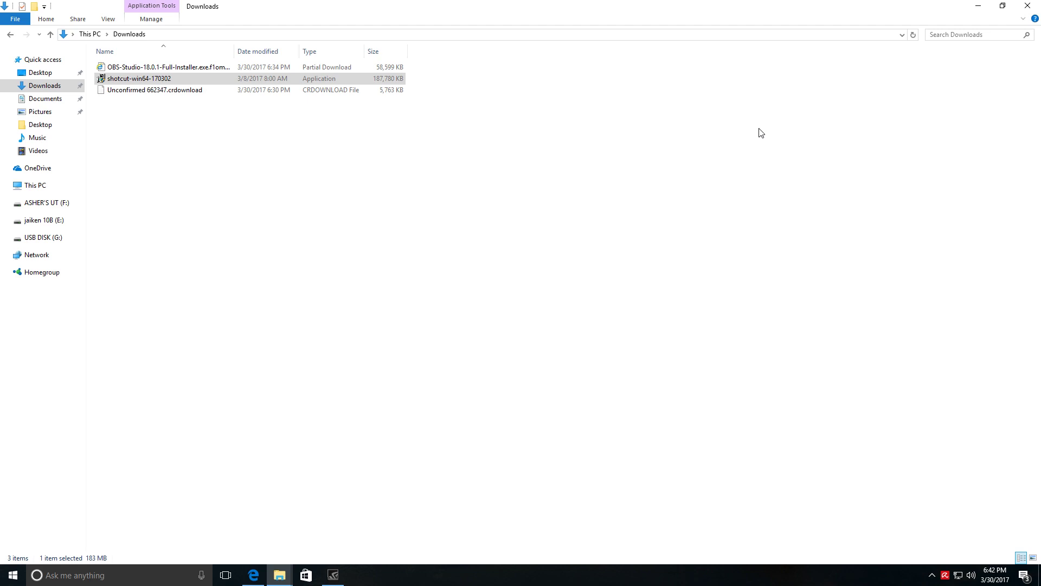
# Close the Downloads folder window, launch the newly installed Shotcut and maximize its window
pyautogui.click(1027, 6)
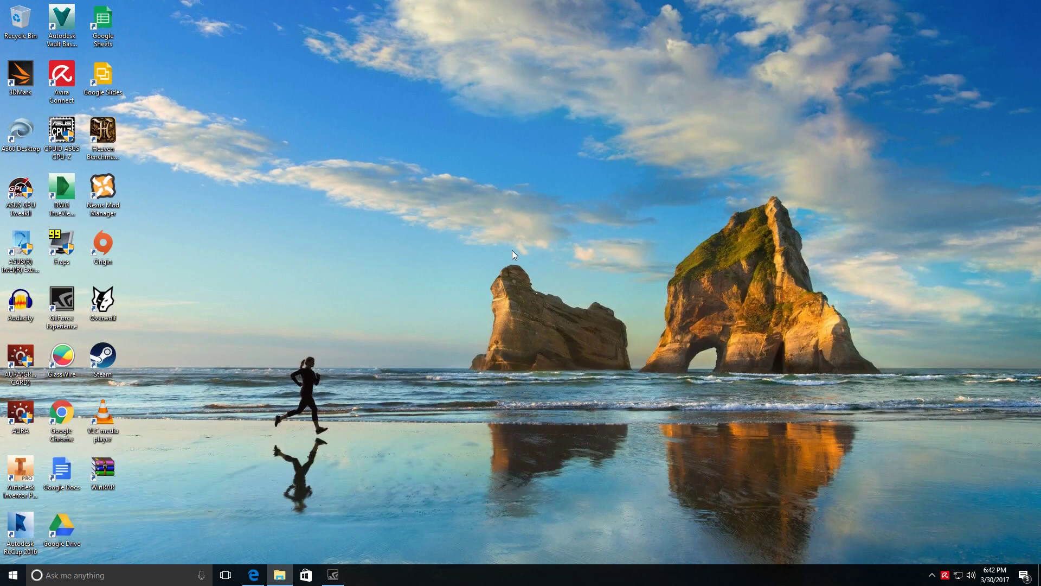
pyautogui.click(13, 575)
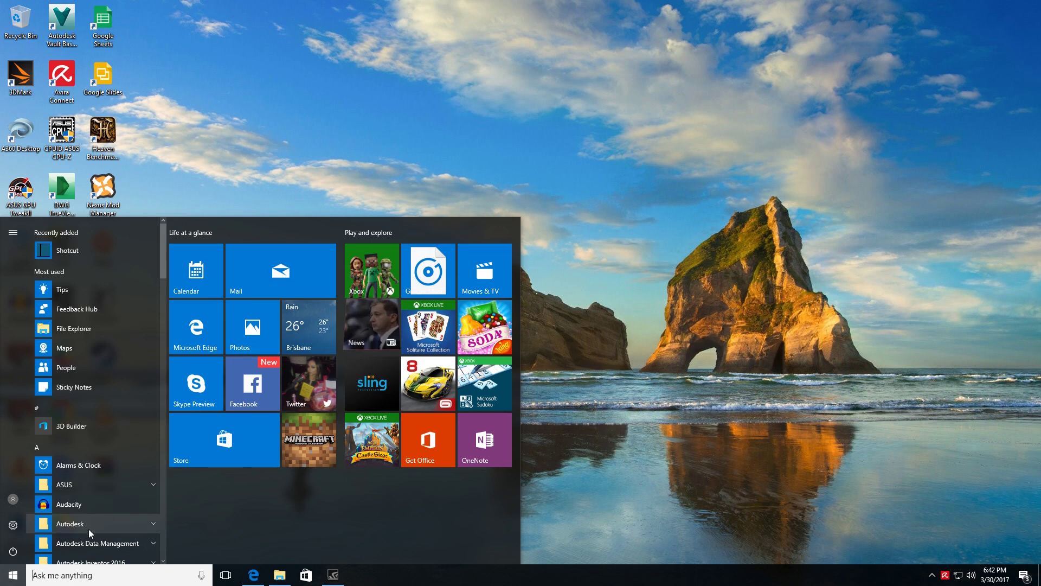
pyautogui.click(95, 252)
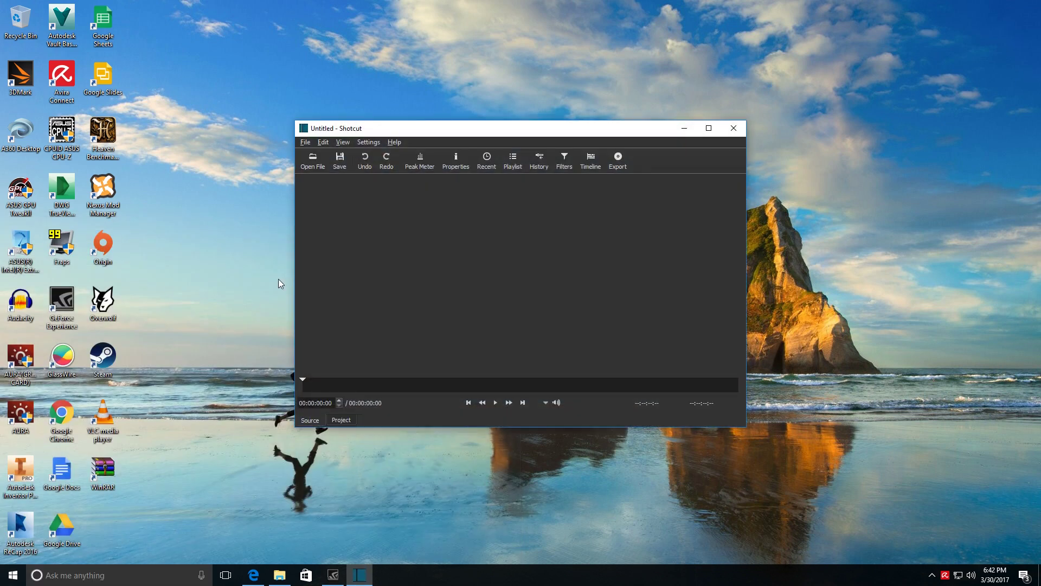
pyautogui.click(709, 129)
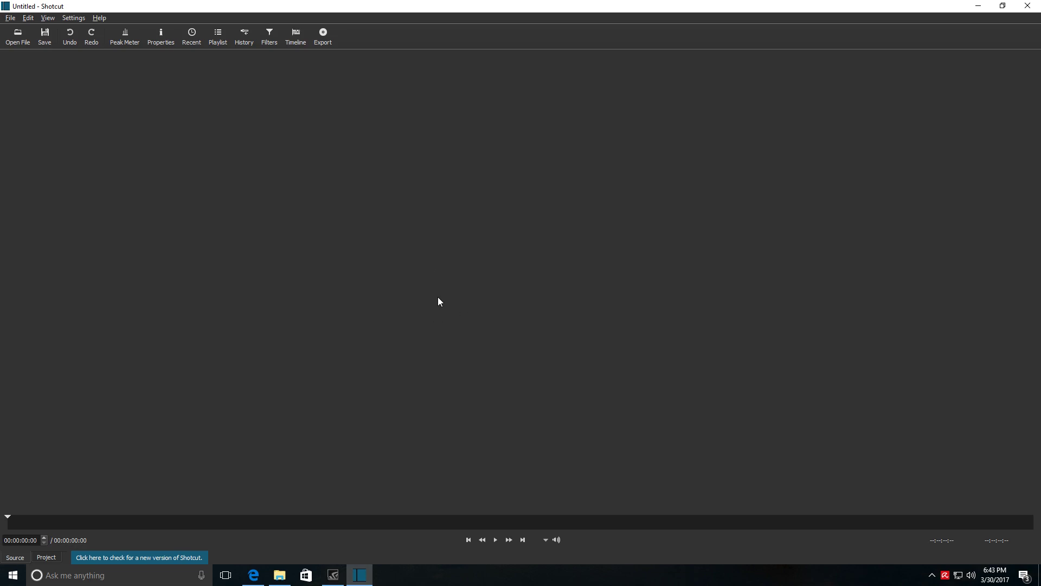
# Display the Export, Timeline, Filters, History, Playlist, Recent, Properties and Peak Meter views in the Shotcut workspace
pyautogui.click(323, 39)
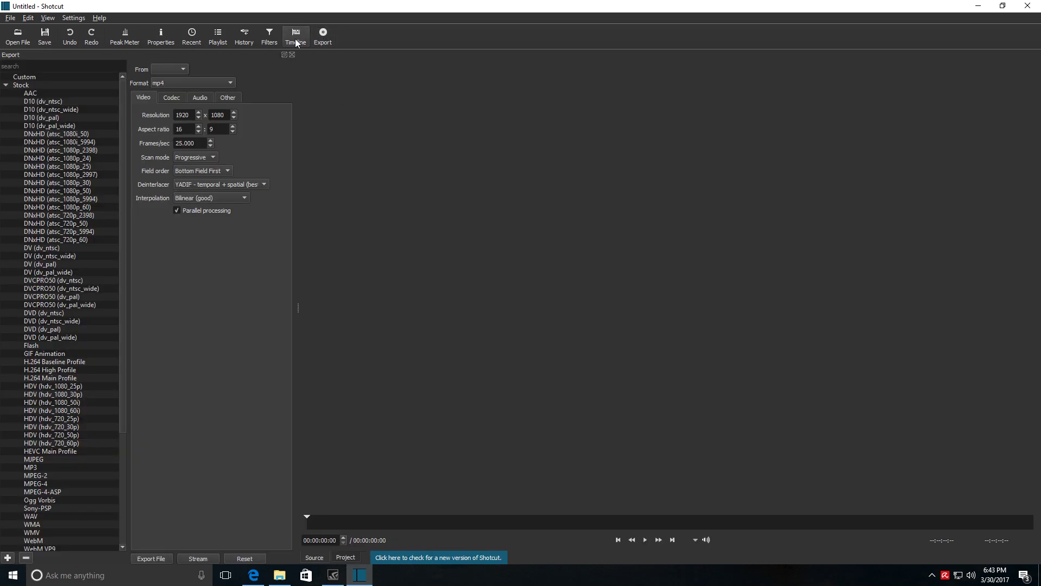
pyautogui.click(295, 38)
pyautogui.click(272, 37)
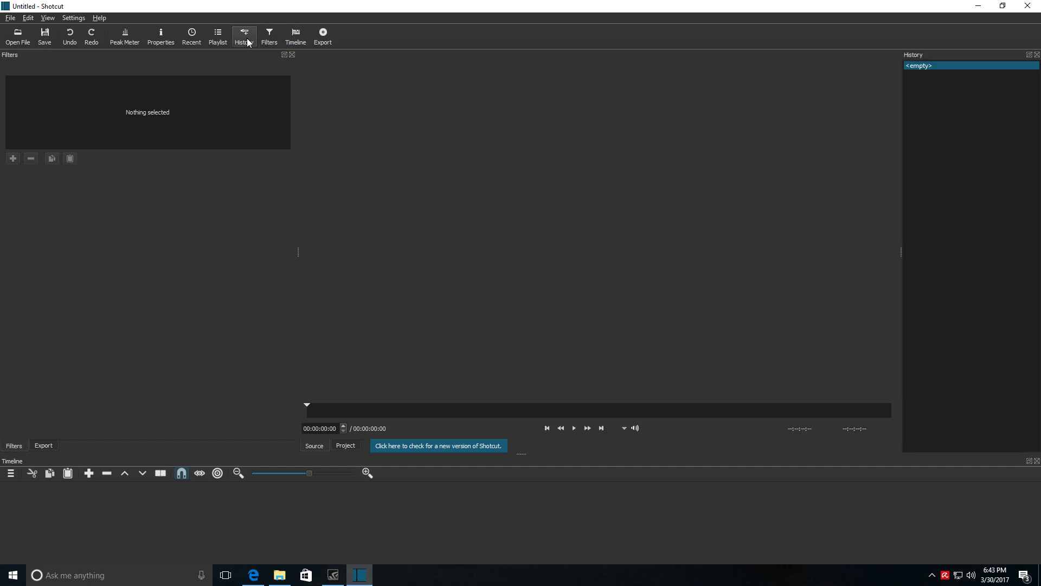
pyautogui.click(218, 38)
pyautogui.click(193, 39)
pyautogui.click(161, 37)
pyautogui.click(127, 39)
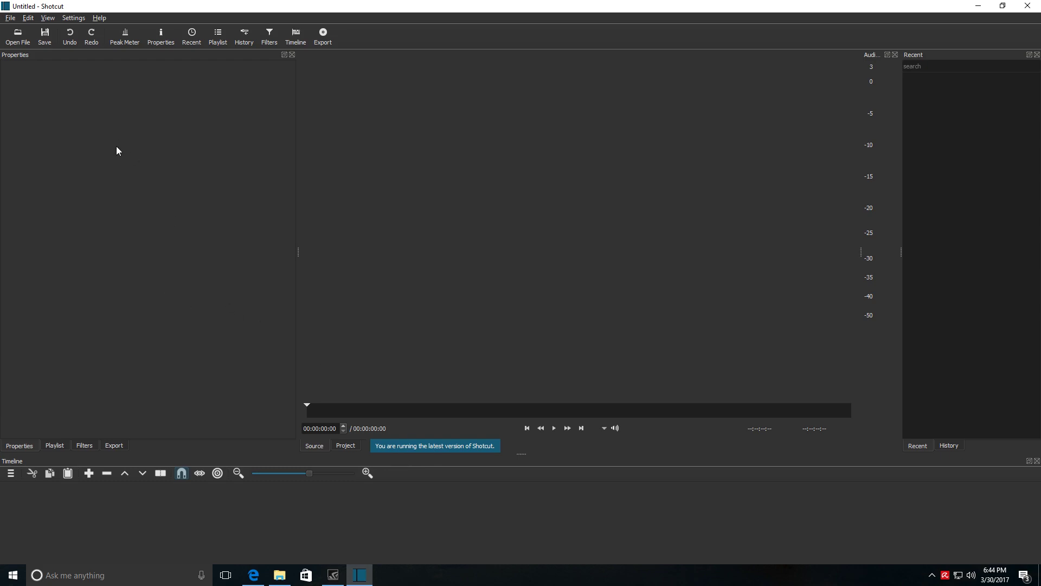
# Start opening a file and browse to the Desktop folder within "shadowplay recordings" on the data (D:) drive
pyautogui.click(19, 40)
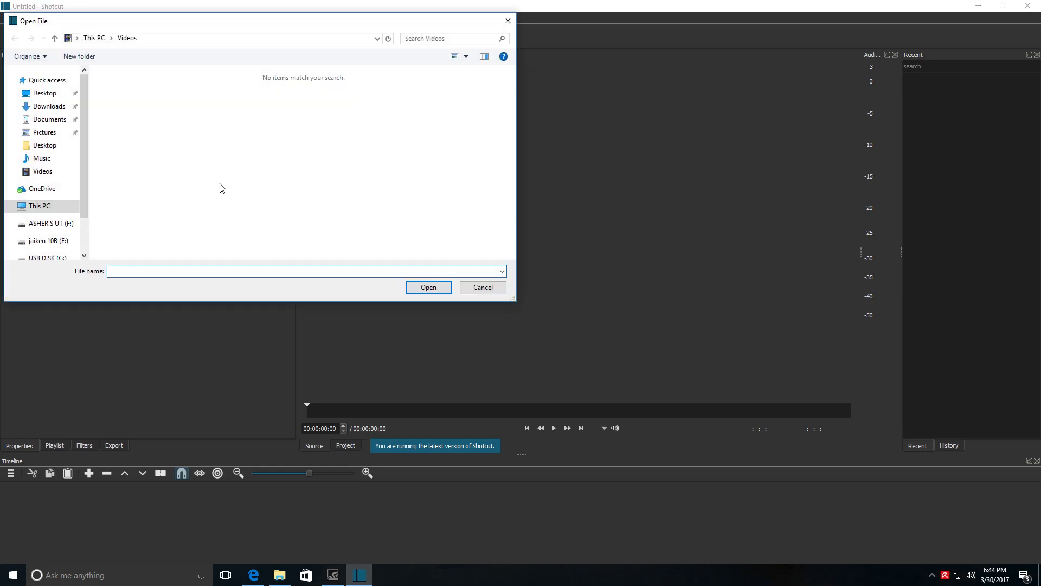
pyautogui.moveTo(237, 27); pyautogui.dragTo(536, 128)
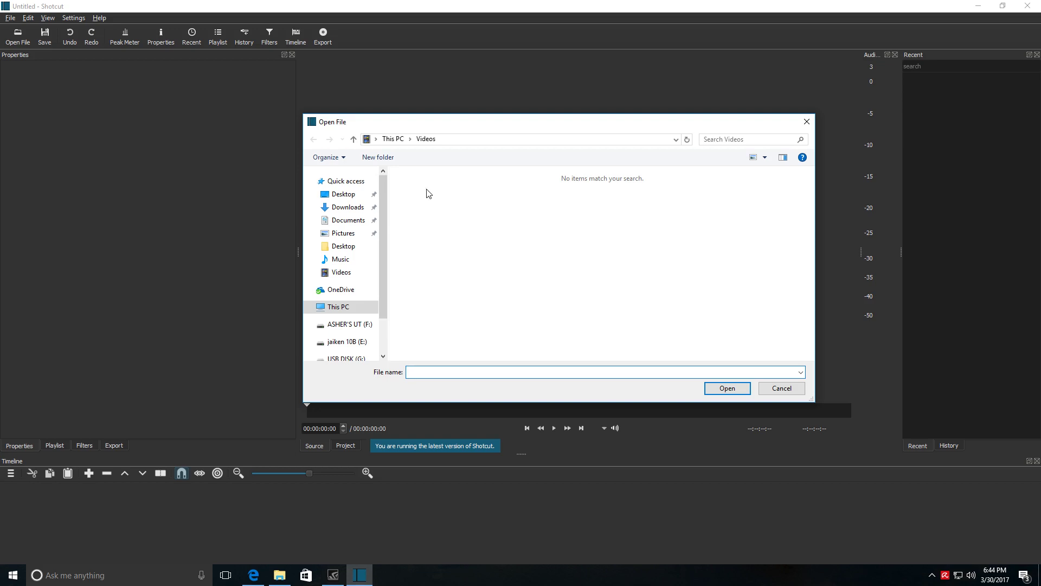
pyautogui.moveTo(387, 225); pyautogui.dragTo(392, 260)
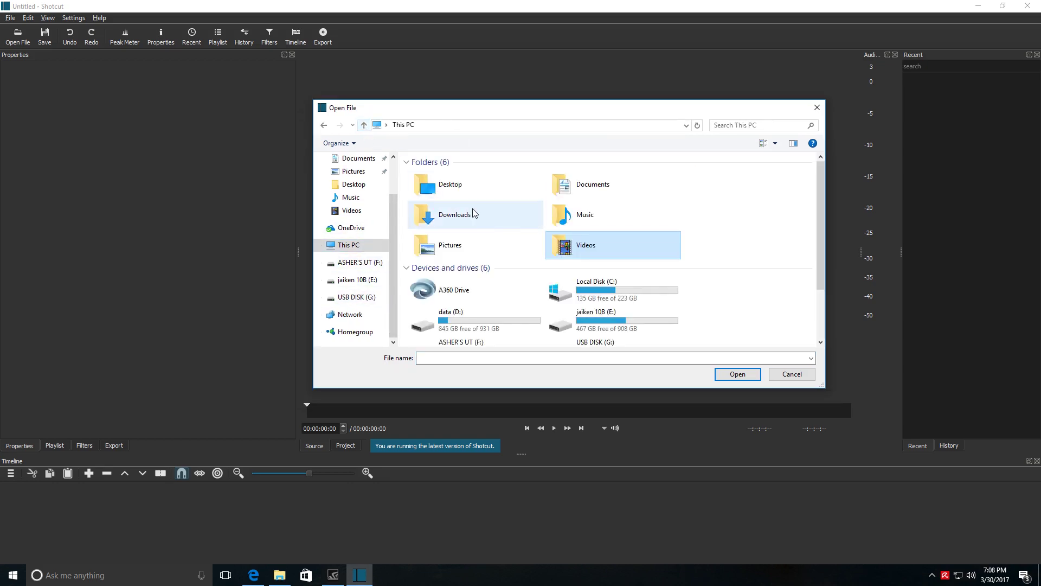
pyautogui.scroll(-2, 558, 247)
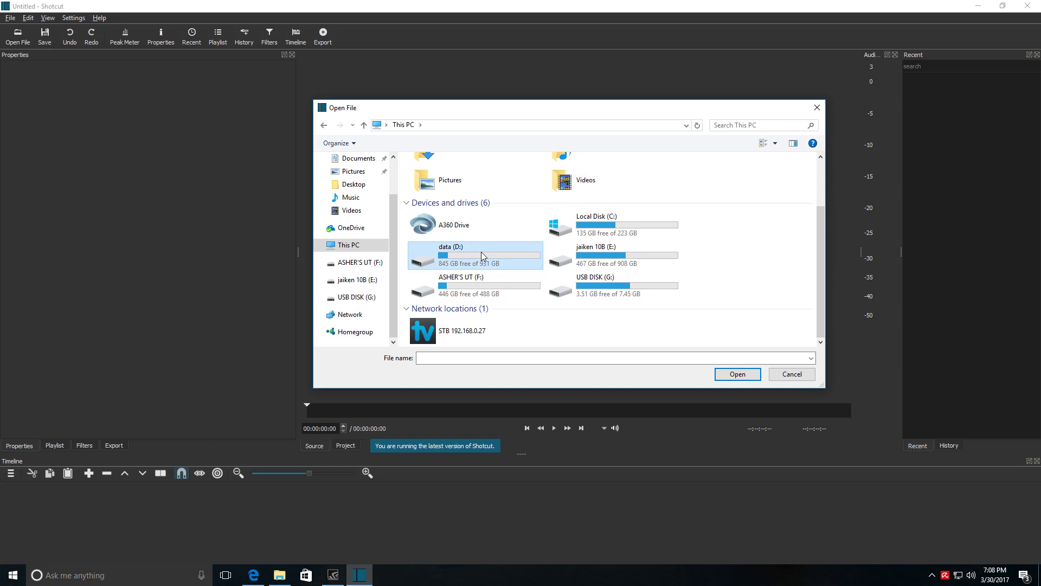
pyautogui.doubleClick(463, 258)
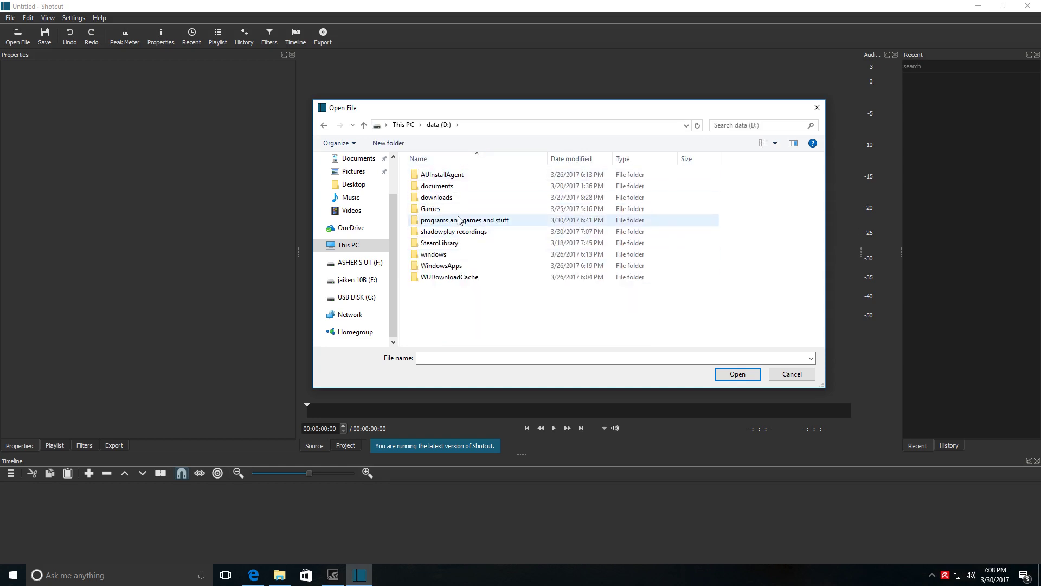
pyautogui.doubleClick(479, 232)
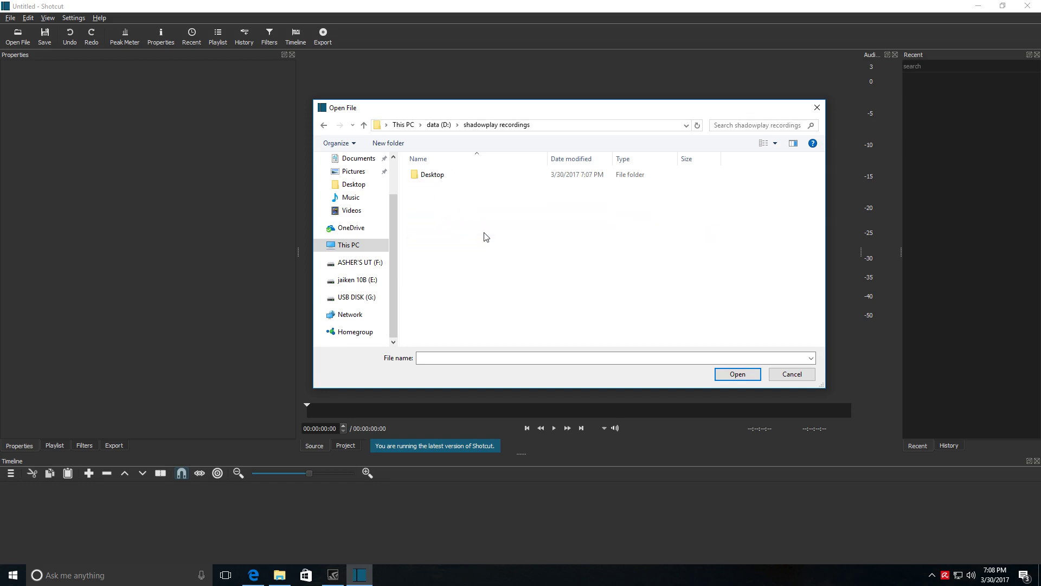
pyautogui.doubleClick(441, 176)
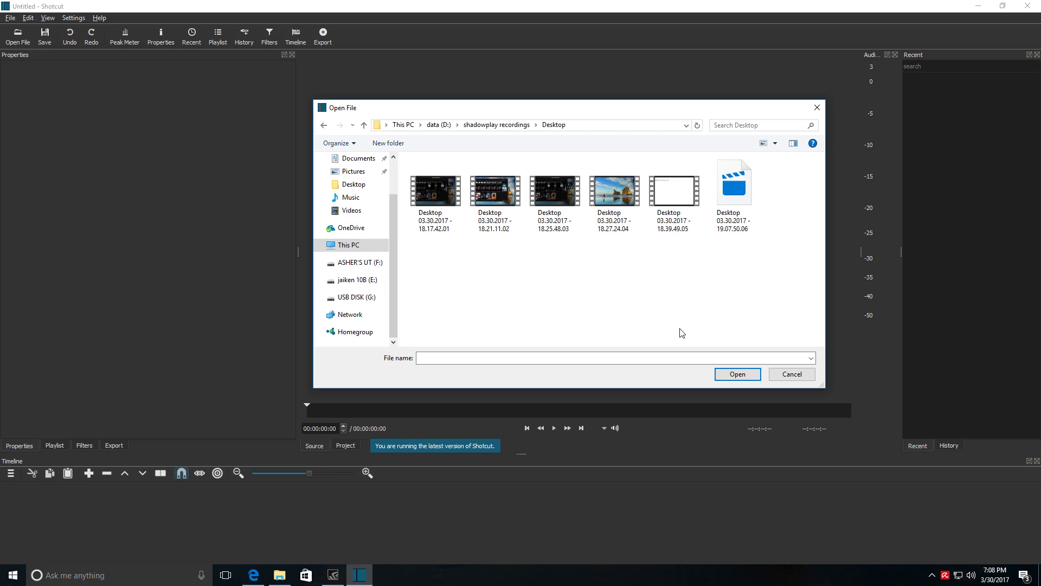
# Open the recordings 18.17.42.01, 18.21.11.02, 18.25.48.03 and 18.27.24.04 together into the playlist and pause the preview
pyautogui.click(432, 213)
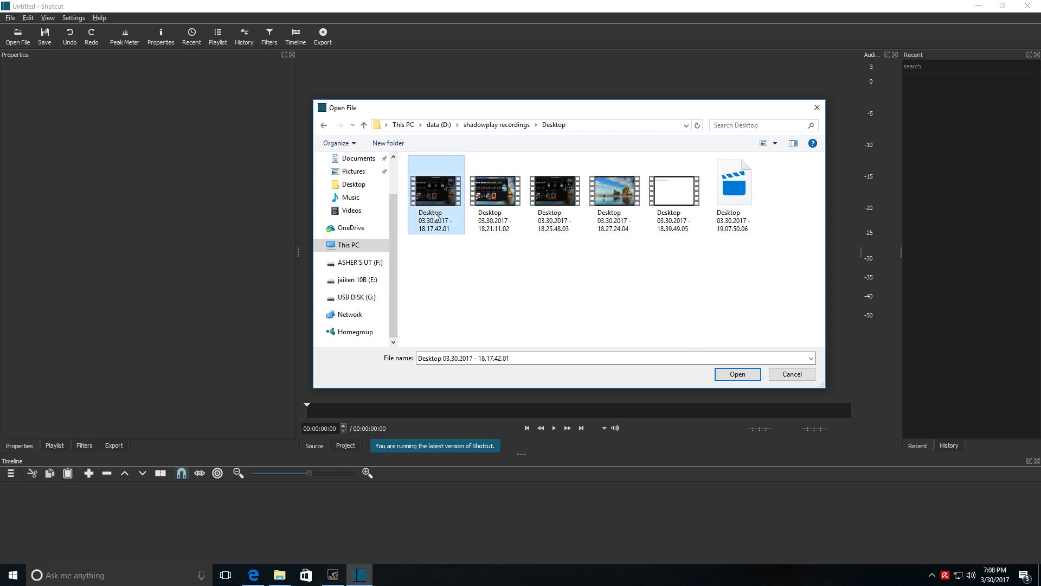
pyautogui.keyDown('ctrl'); pyautogui.click(622, 219); pyautogui.keyUp('ctrl')
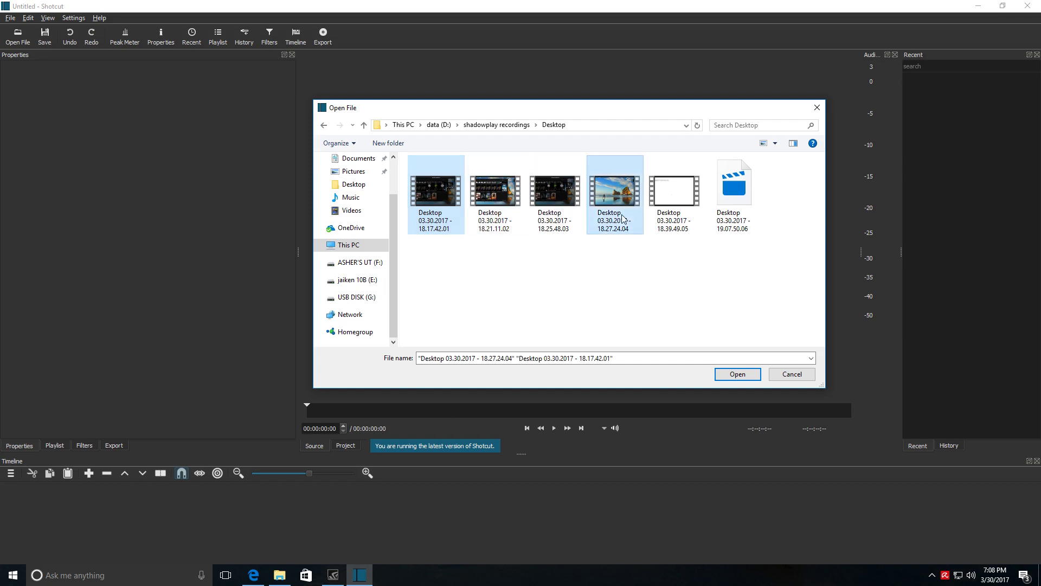
pyautogui.keyDown('ctrl'); pyautogui.click(496, 212); pyautogui.keyUp('ctrl')
pyautogui.keyDown('ctrl'); pyautogui.click(555, 219); pyautogui.keyUp('ctrl')
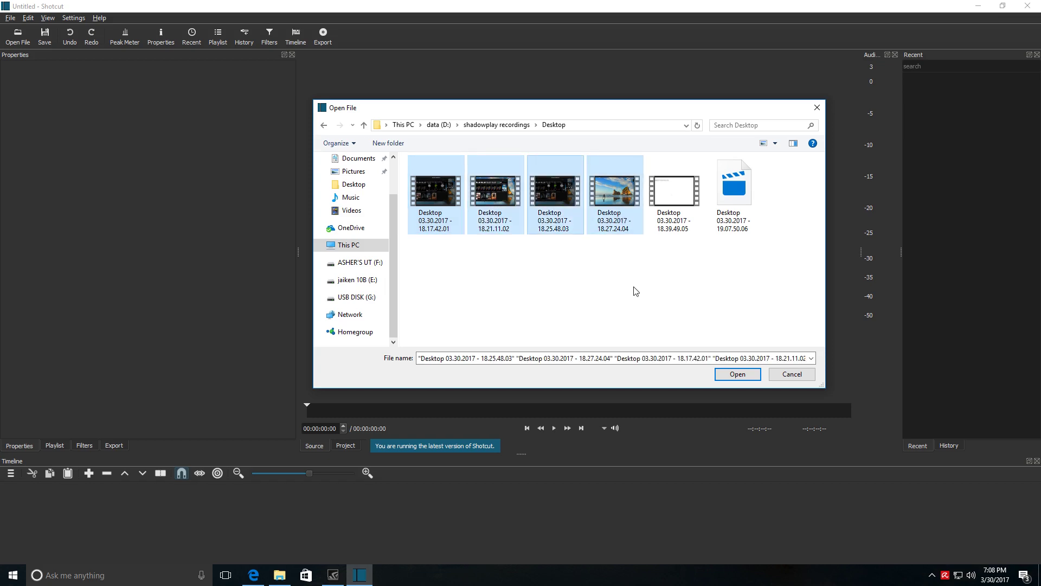
pyautogui.click(738, 375)
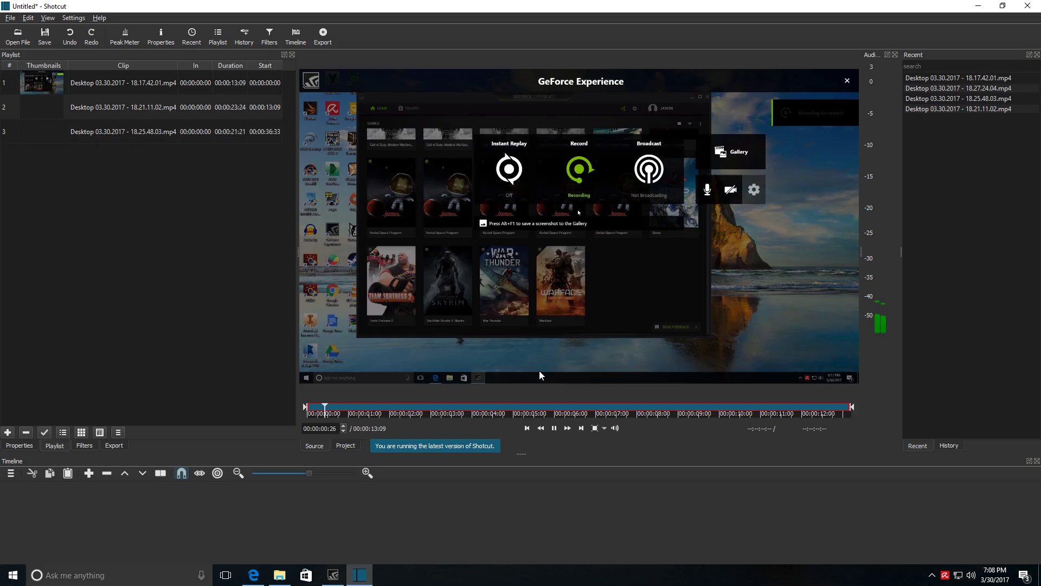
pyautogui.click(554, 428)
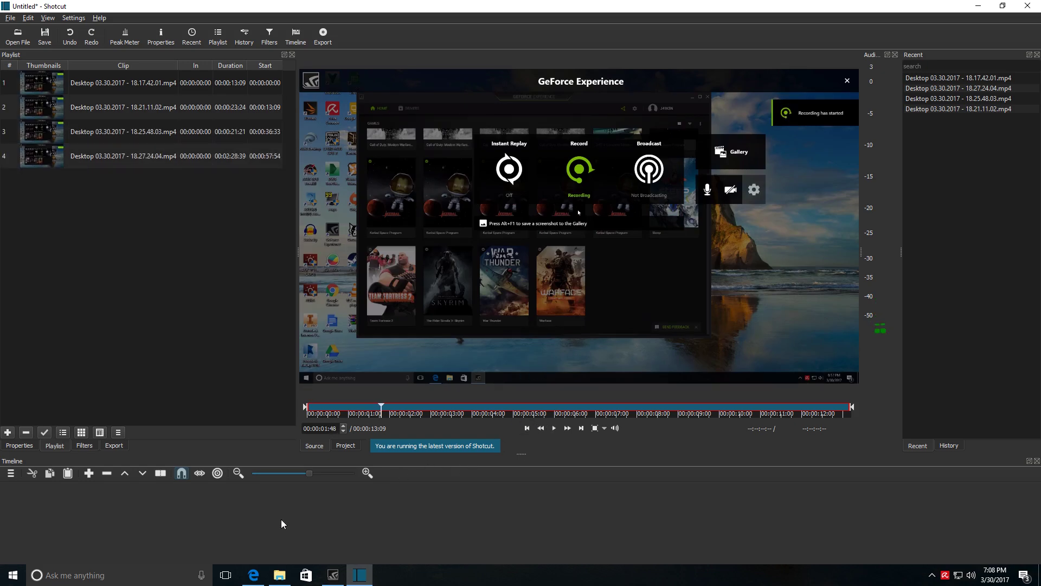
# Add the recording "Desktop 03.30.2017 - 18.39.49.05" from File Explorer to the playlist and pause its preview
pyautogui.click(279, 575)
pyautogui.moveTo(487, 6); pyautogui.dragTo(711, 168)
pyautogui.moveTo(783, 249); pyautogui.dragTo(41, 165)
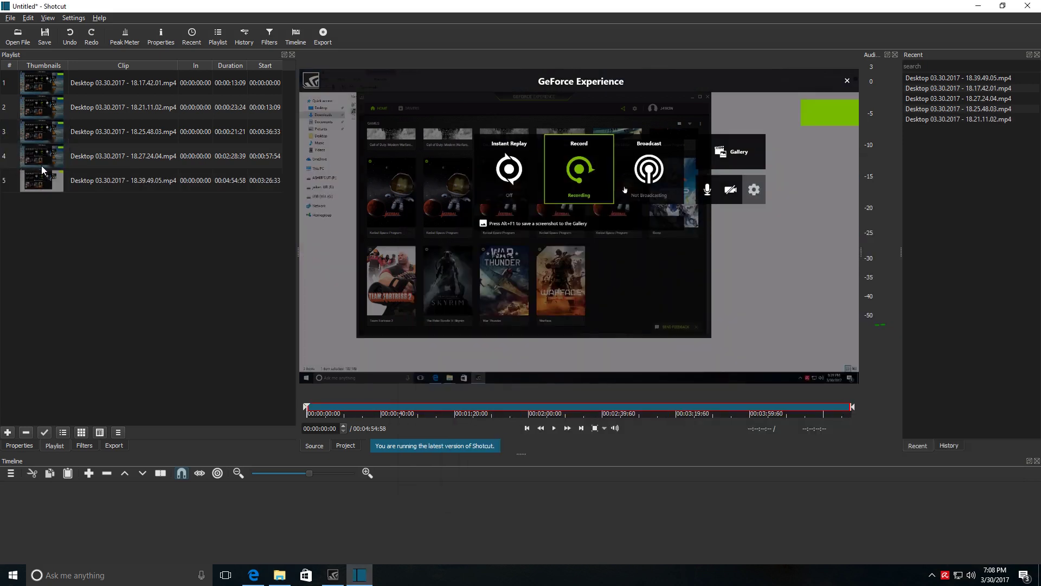
pyautogui.click(554, 428)
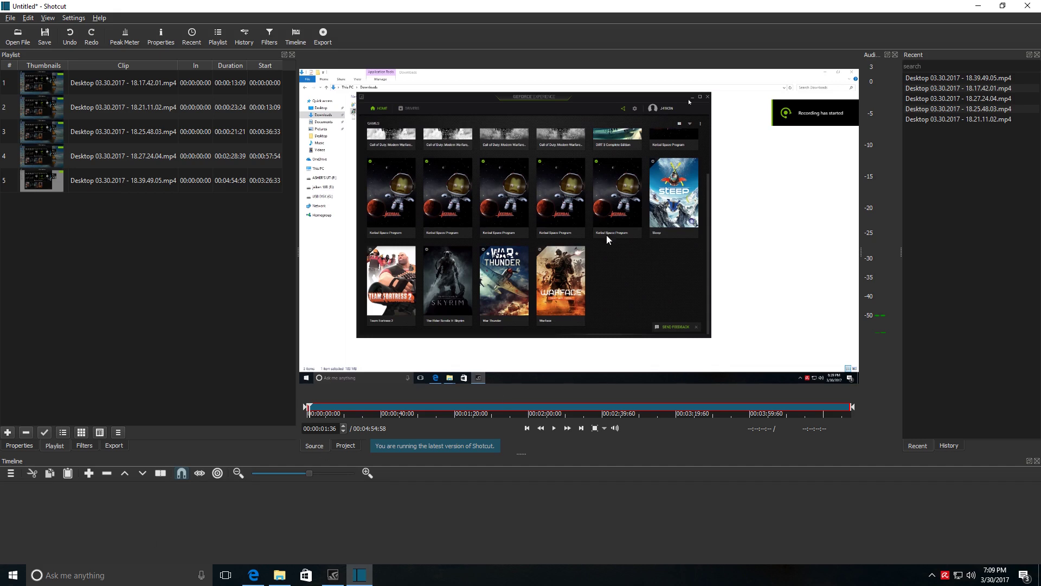
# Place the 18.39.49.05 recording on a timeline video track and trim its end and start to about 00:04:04 in total
pyautogui.moveTo(561, 217); pyautogui.dragTo(68, 522)
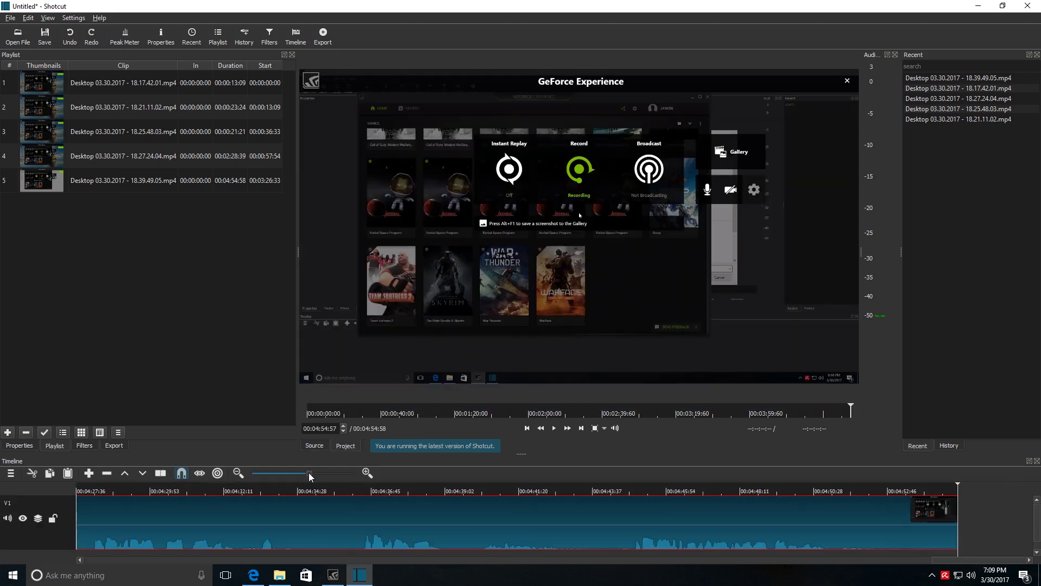
pyautogui.moveTo(310, 476); pyautogui.dragTo(281, 471)
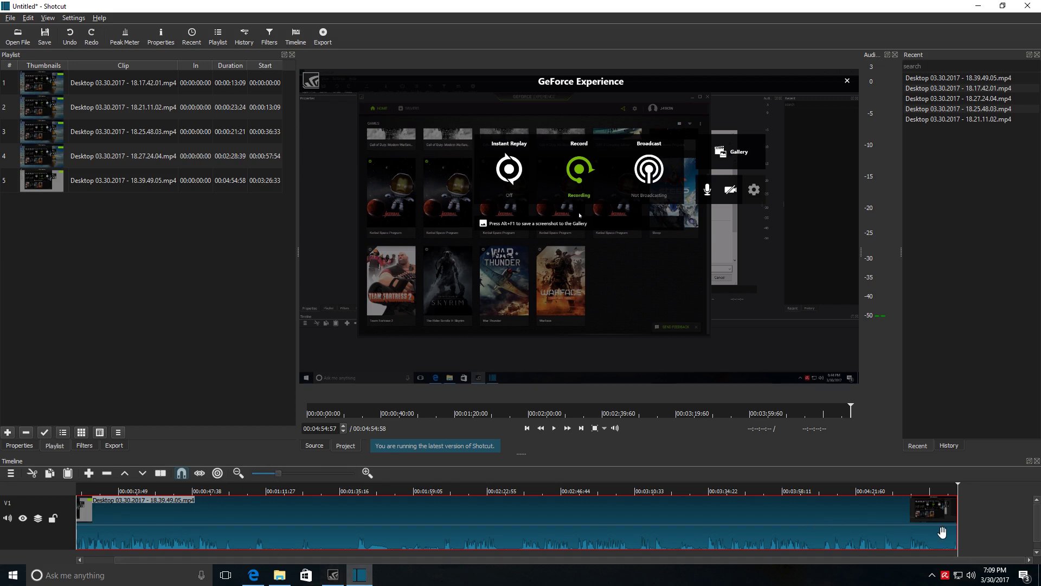
pyautogui.moveTo(958, 523)
pyautogui.mouseDown()
pyautogui.moveTo(920, 530)
pyautogui.moveTo(946, 525)
pyautogui.mouseUp()
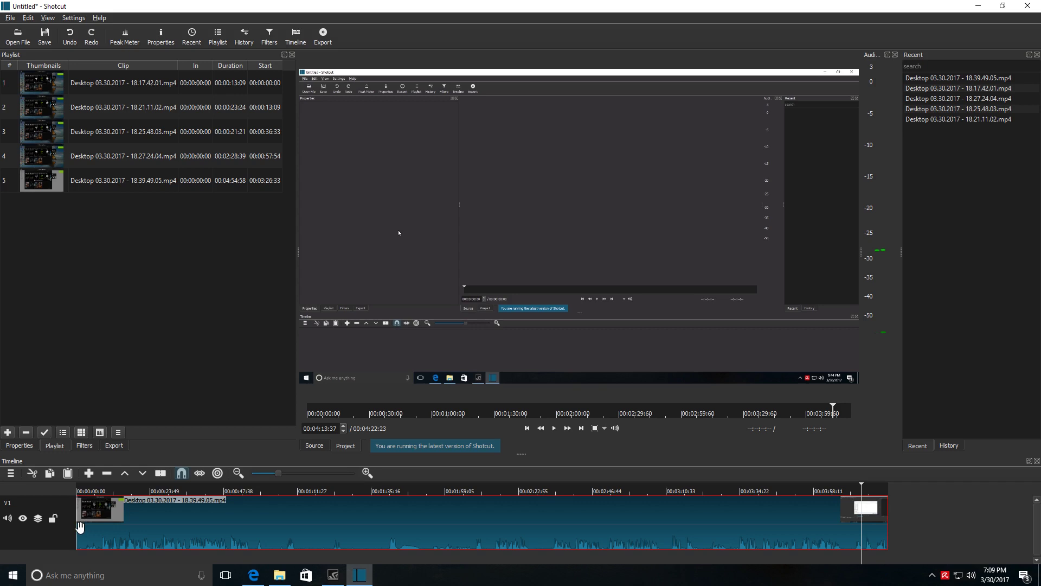
pyautogui.moveTo(83, 525); pyautogui.dragTo(137, 525)
# Split the timeline clip at about 00:01:11 and 00:02:33, and ripple-delete the section between the two cuts
pyautogui.moveTo(357, 520); pyautogui.dragTo(276, 507)
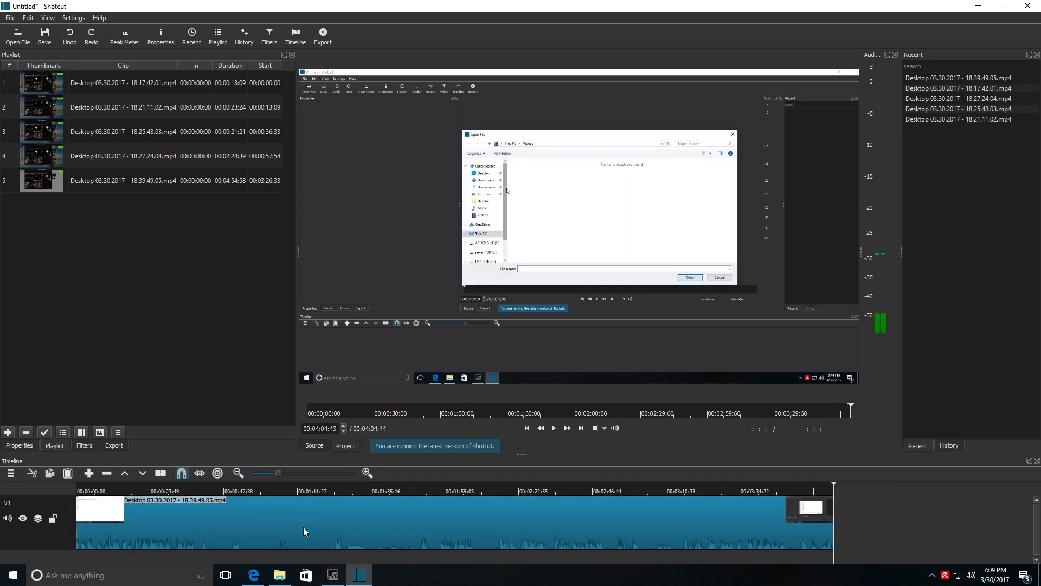
pyautogui.moveTo(488, 538); pyautogui.dragTo(296, 502)
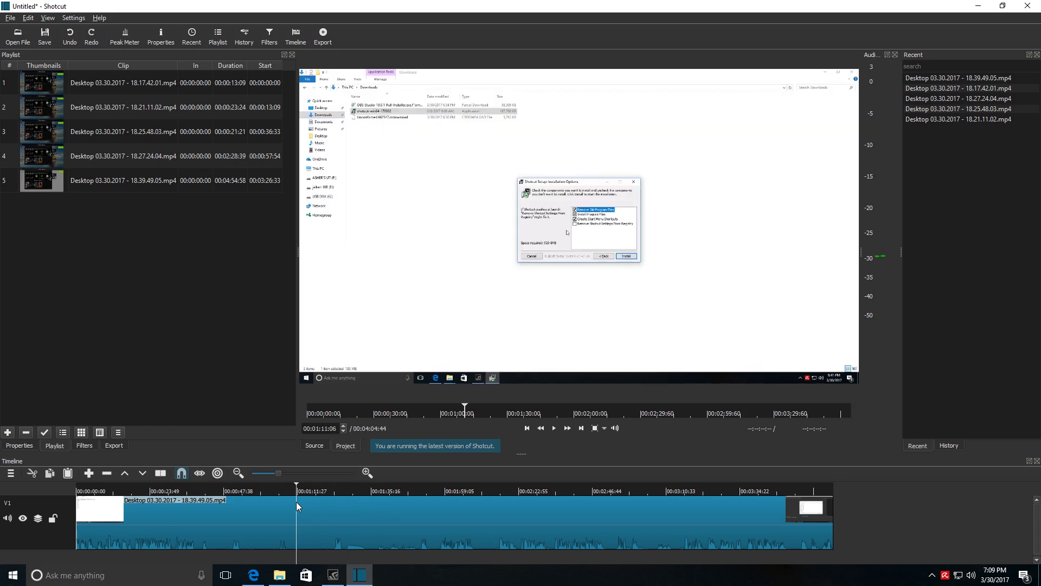
pyautogui.press('s')
pyautogui.moveTo(296, 502); pyautogui.dragTo(551, 514)
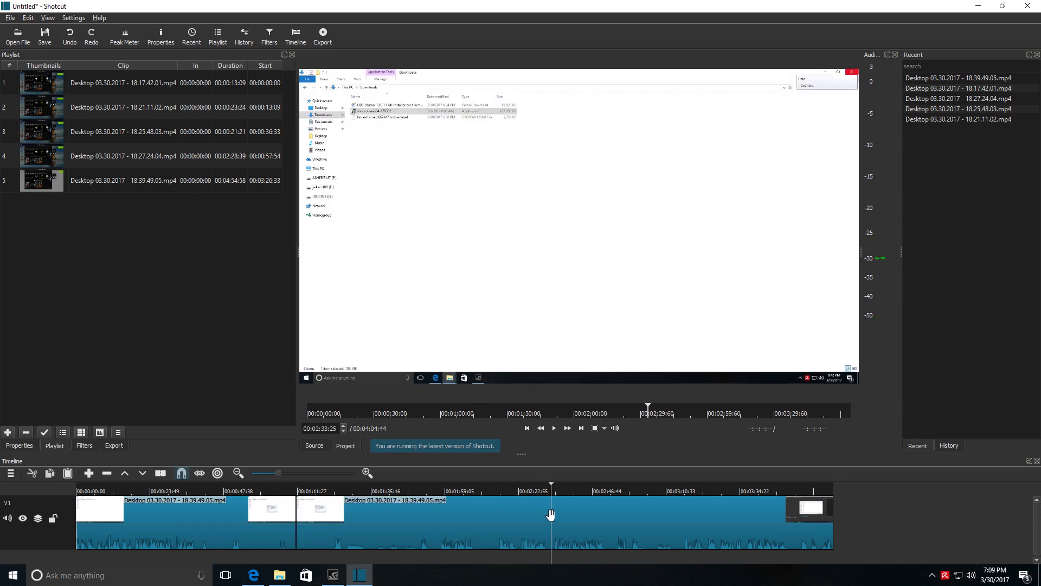
pyautogui.press('s')
pyautogui.click(424, 521)
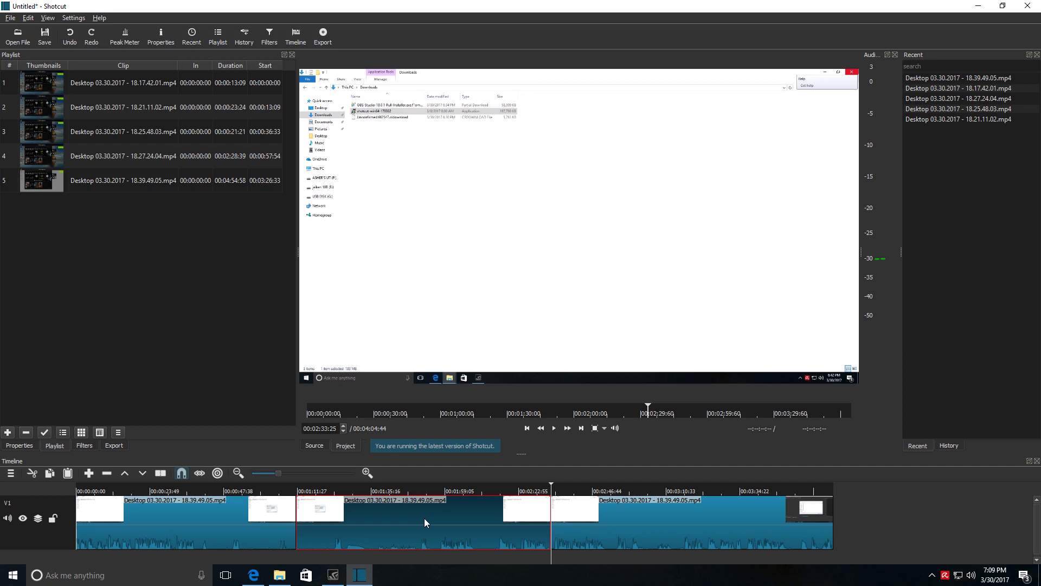
pyautogui.press('Delete')
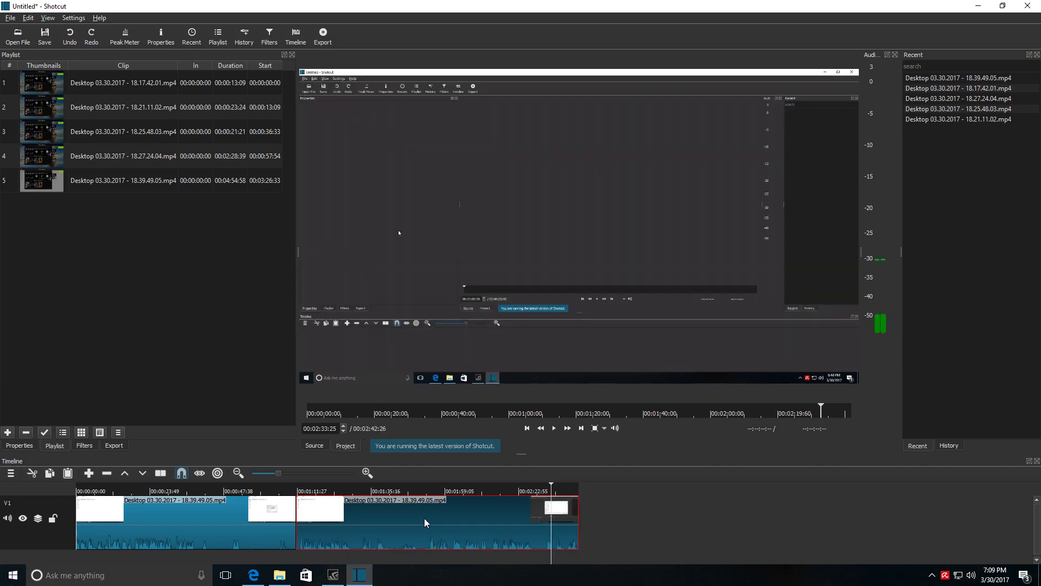
# Play the timeline across the cut at about 00:01:11 to check the transition
pyautogui.moveTo(417, 516); pyautogui.dragTo(440, 524)
pyautogui.click(290, 491)
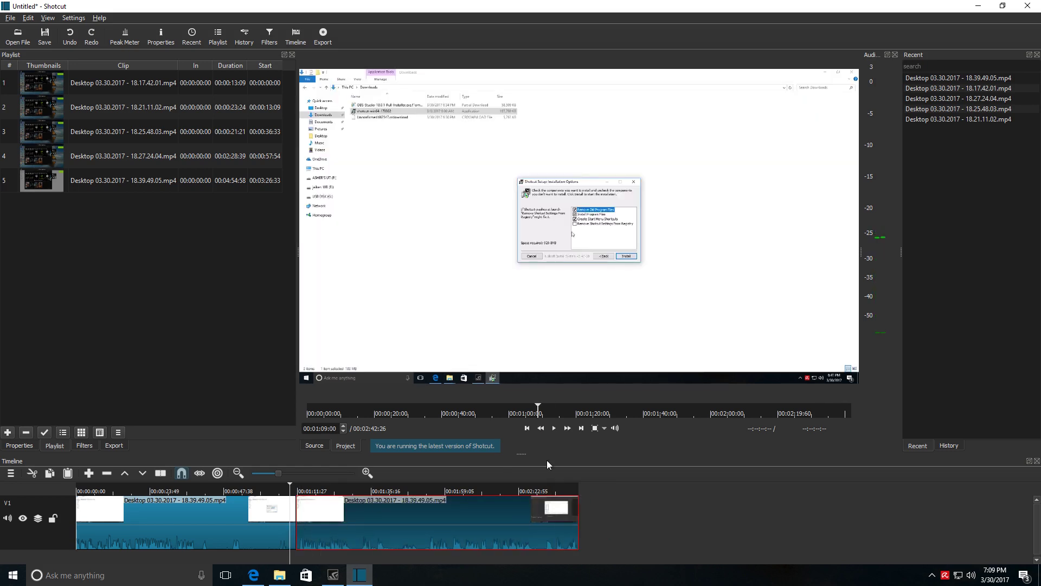
pyautogui.click(555, 429)
pyautogui.click(554, 429)
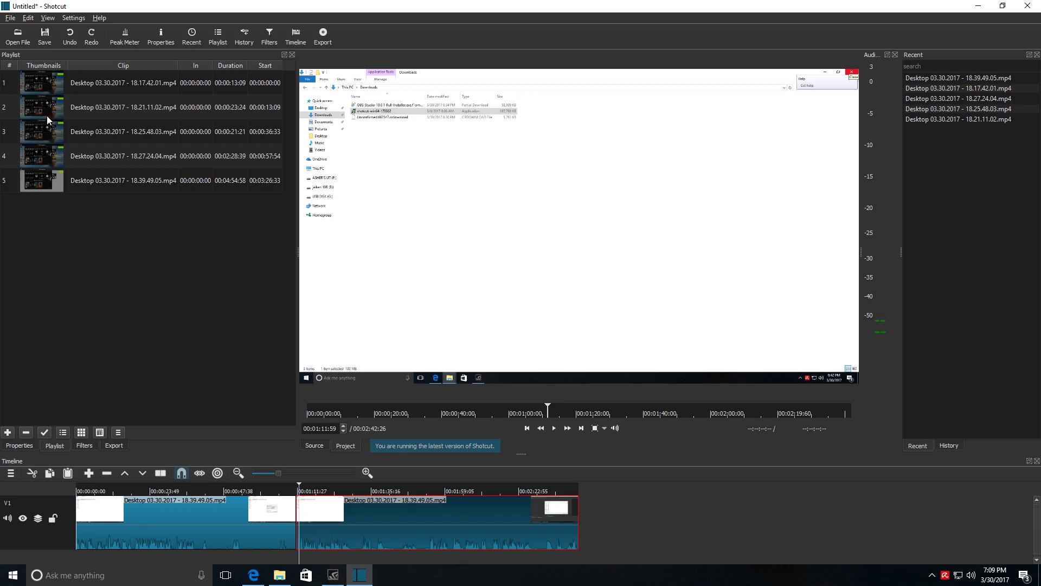
# Append the playlist clip 18.21.11.02 to the end of the timeline and play across the join
pyautogui.click(81, 111)
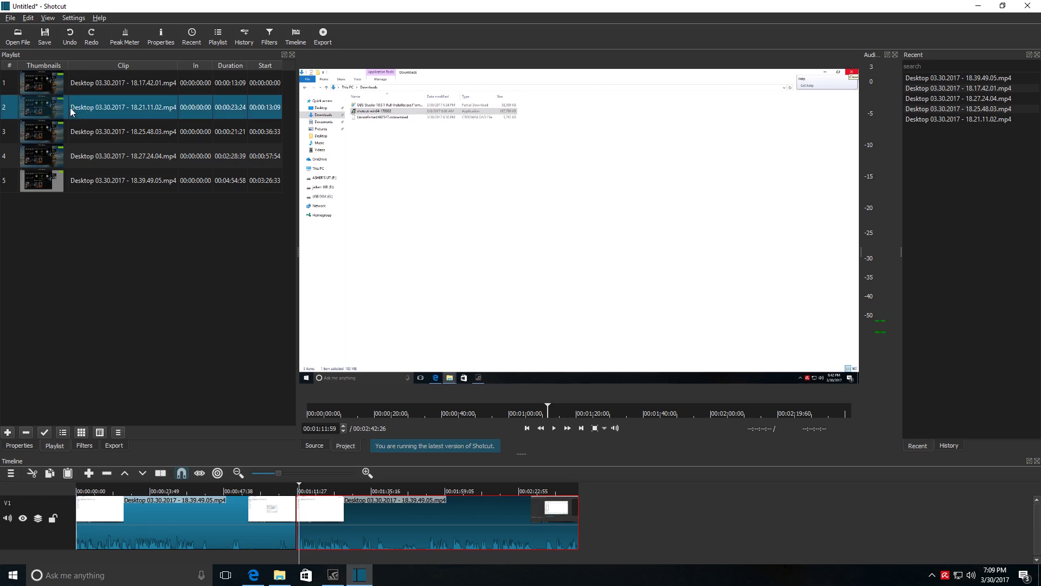
pyautogui.moveTo(55, 102); pyautogui.dragTo(578, 529)
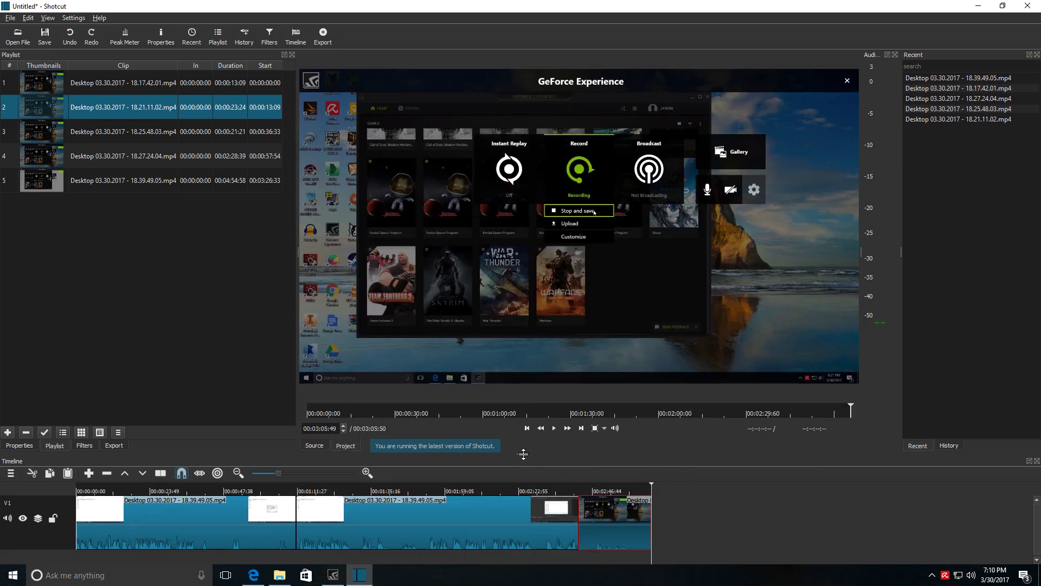
pyautogui.click(554, 429)
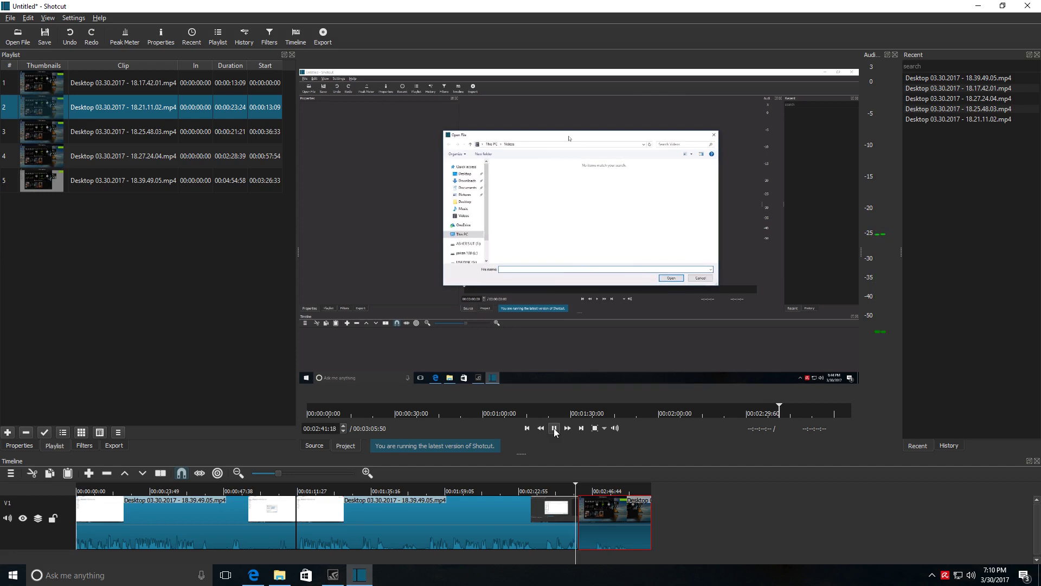
pyautogui.click(554, 429)
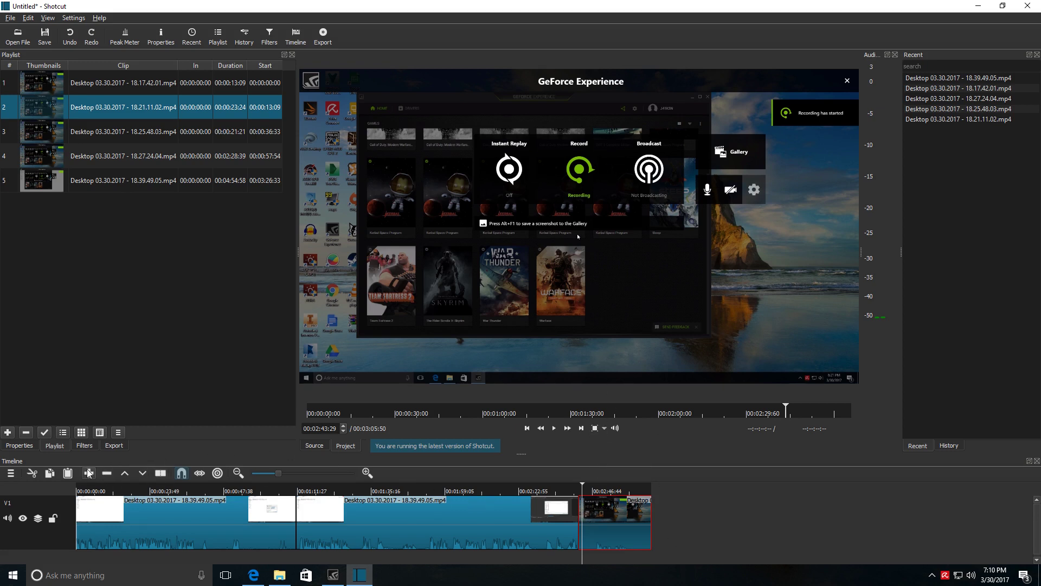
# Ripple-delete the appended 18.21.11.02 clip from the timeline and scrub through the two remaining segments
pyautogui.click(114, 473)
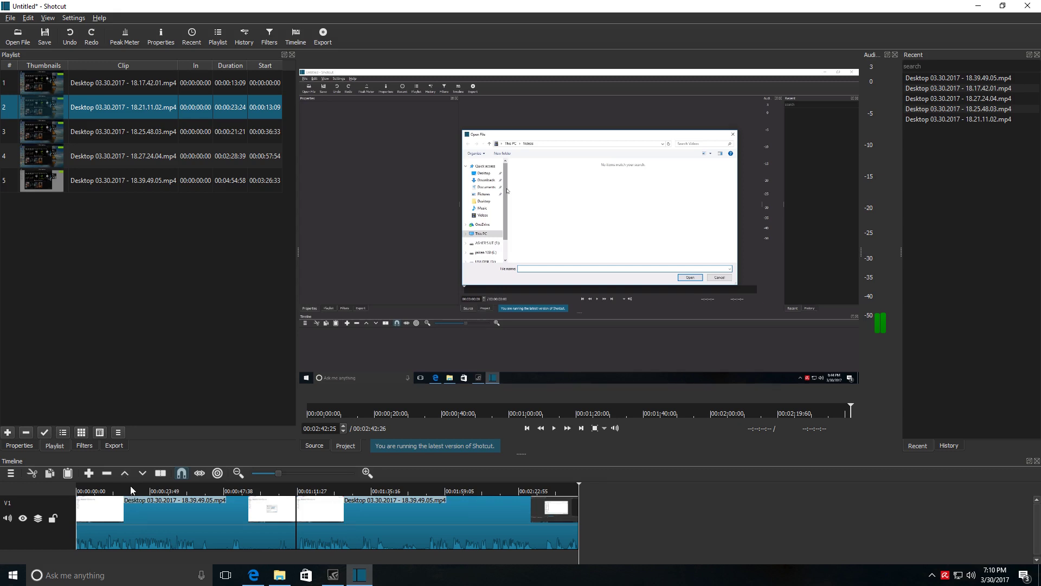
pyautogui.click(212, 529)
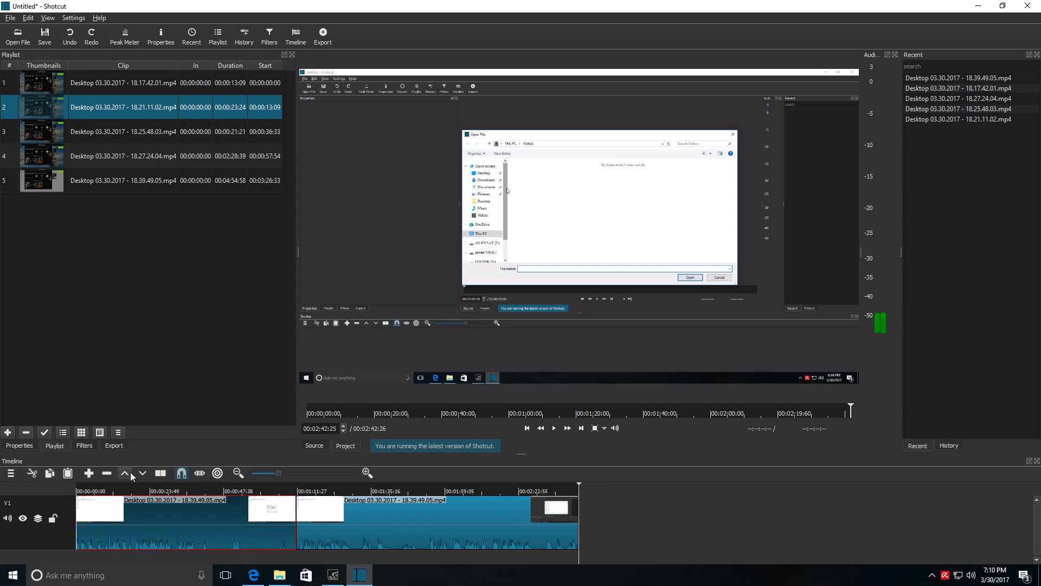
pyautogui.moveTo(252, 515); pyautogui.dragTo(215, 514)
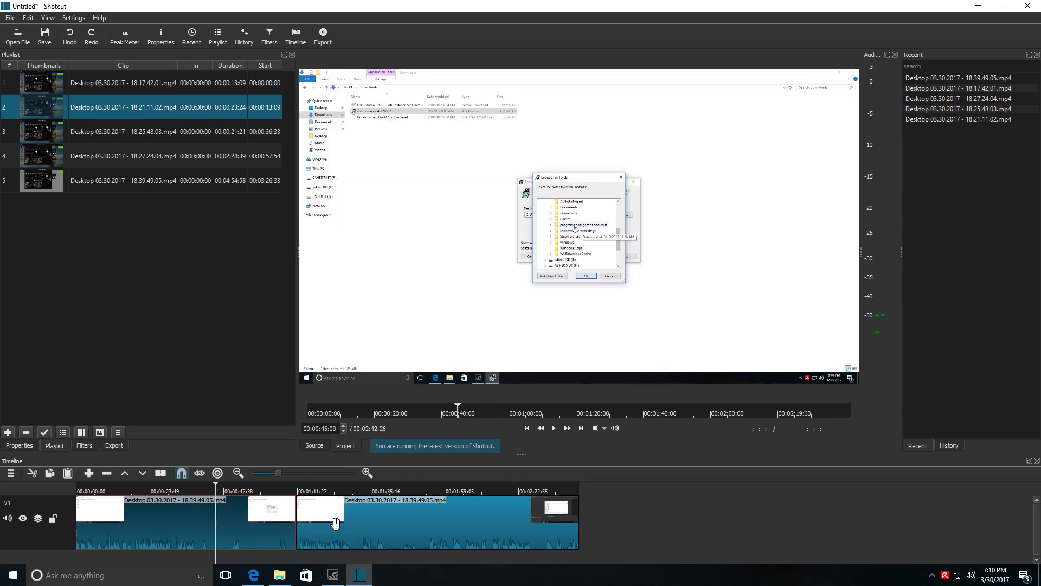
pyautogui.click(402, 523)
pyautogui.moveTo(410, 522); pyautogui.dragTo(434, 507)
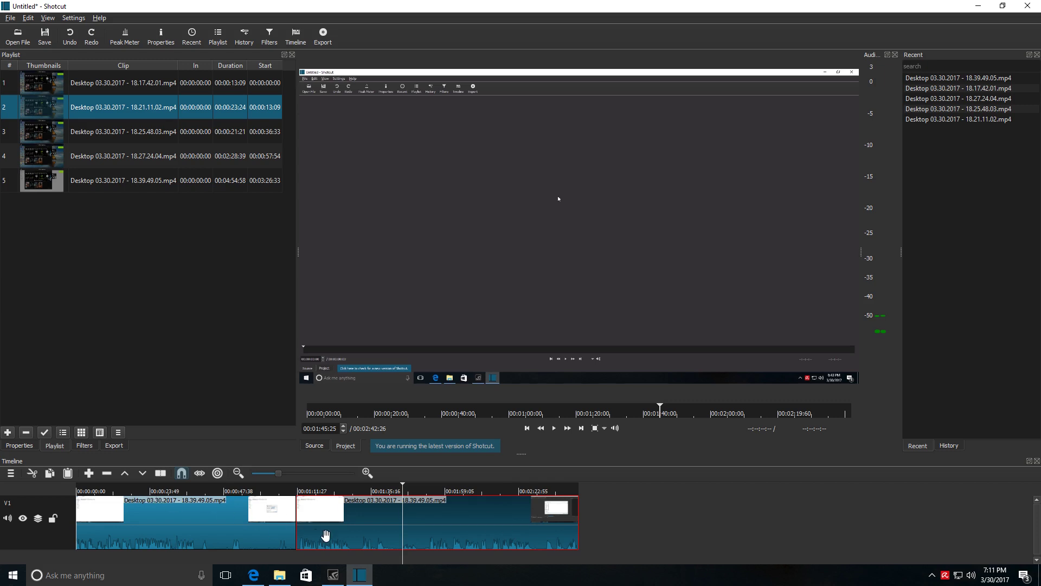
# Lift the first segment off the timeline, leaving a gap, and play briefly inside the gap
pyautogui.click(270, 523)
pyautogui.click(125, 472)
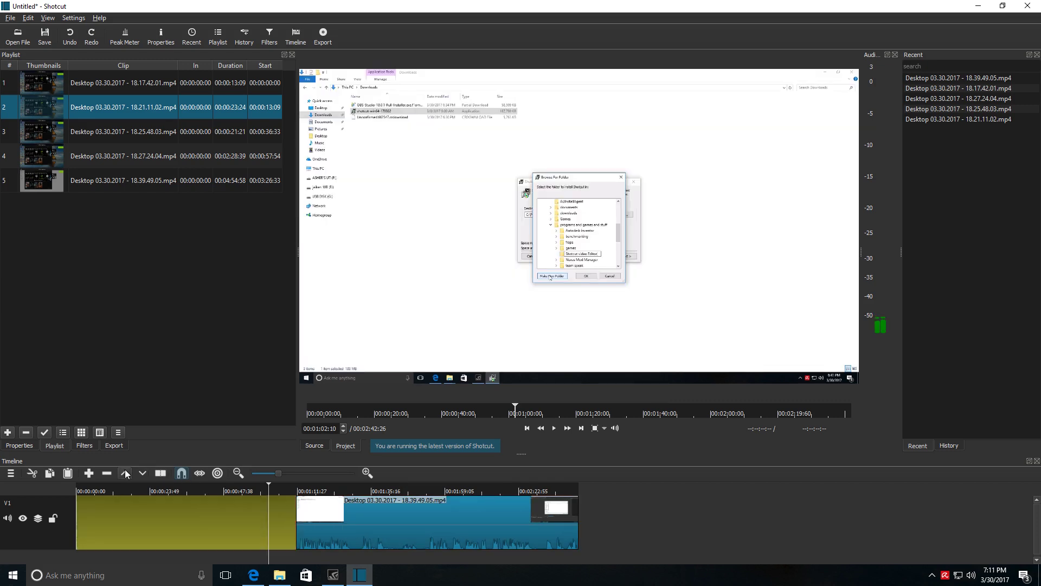
pyautogui.click(193, 516)
pyautogui.click(554, 427)
pyautogui.click(554, 428)
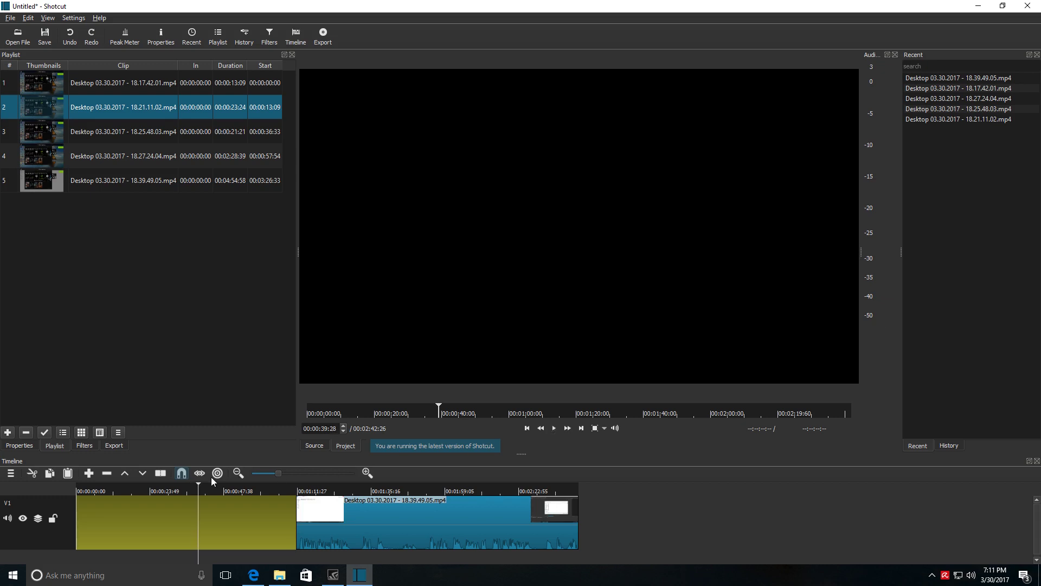
# Overwrite the gap at about 00:00:39 with the 18.21.11.02 clip, then move that clip to the timeline's end
pyautogui.click(142, 473)
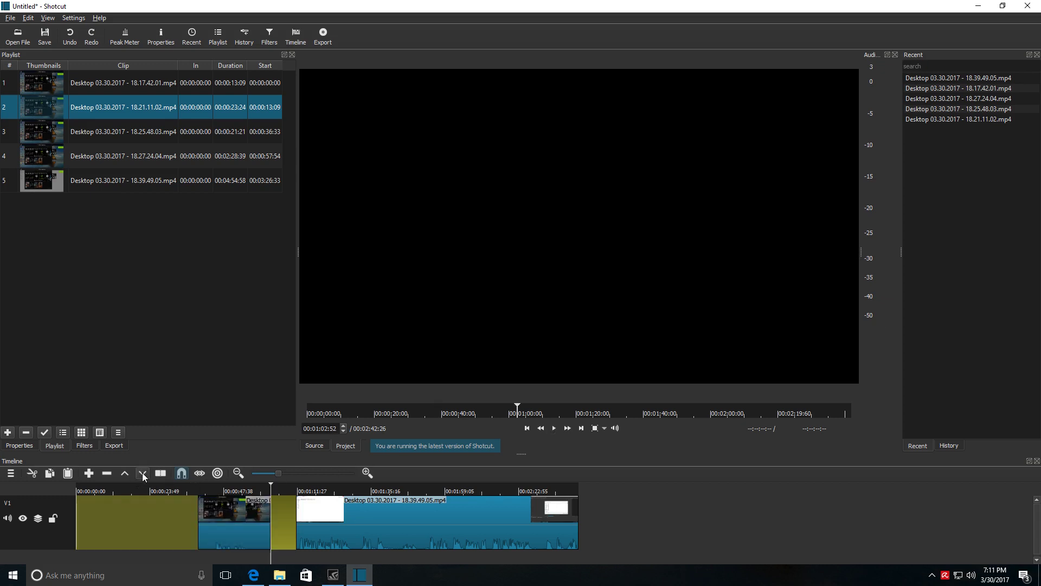
pyautogui.moveTo(220, 518); pyautogui.dragTo(615, 502)
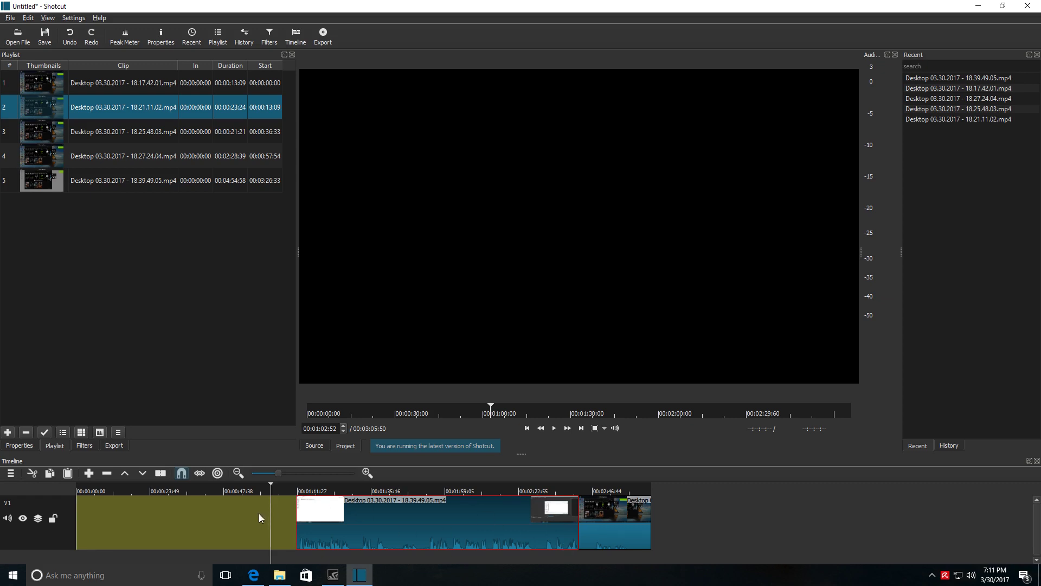
# Undo the clip move, the overwrite and the lift of the first timeline segment
pyautogui.hotkey('ctrl', 'z')
pyautogui.hotkey('ctrl', 'z')
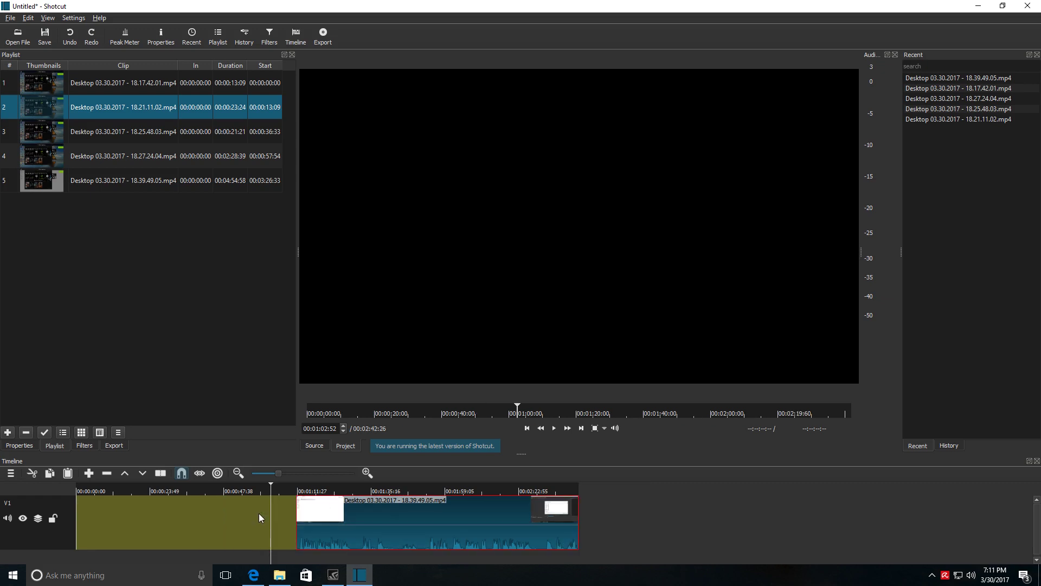
pyautogui.hotkey('ctrl', 'y')
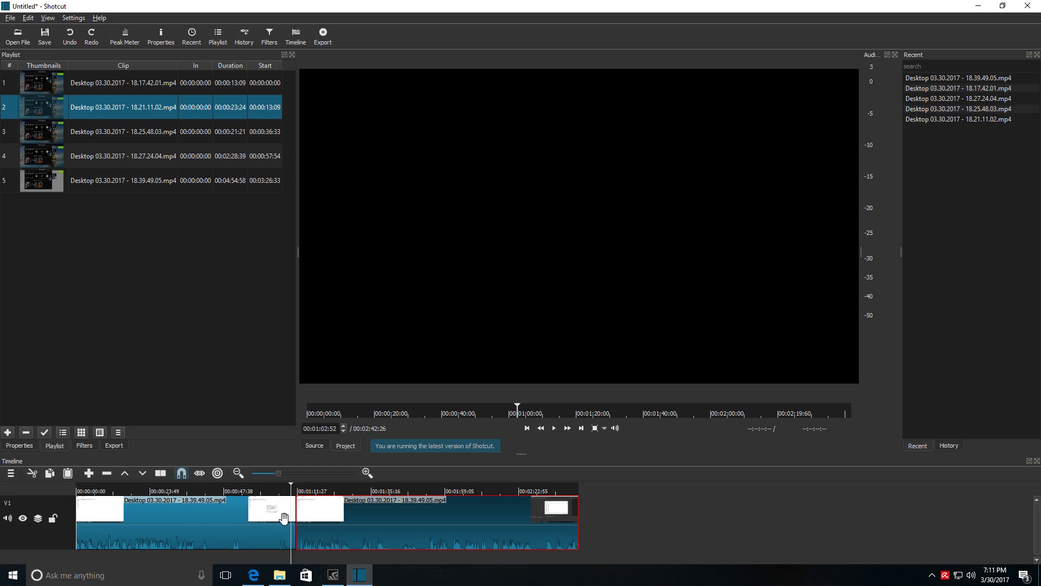
# Scrub the timeline to about 00:01:14, show the Filters view and list the filters available to add
pyautogui.click(265, 515)
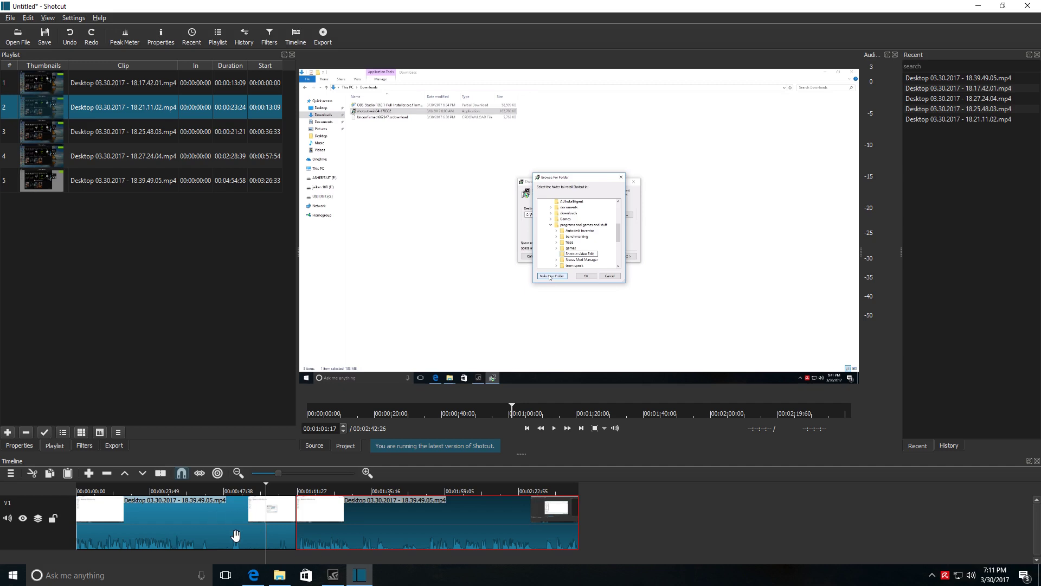
pyautogui.click(305, 529)
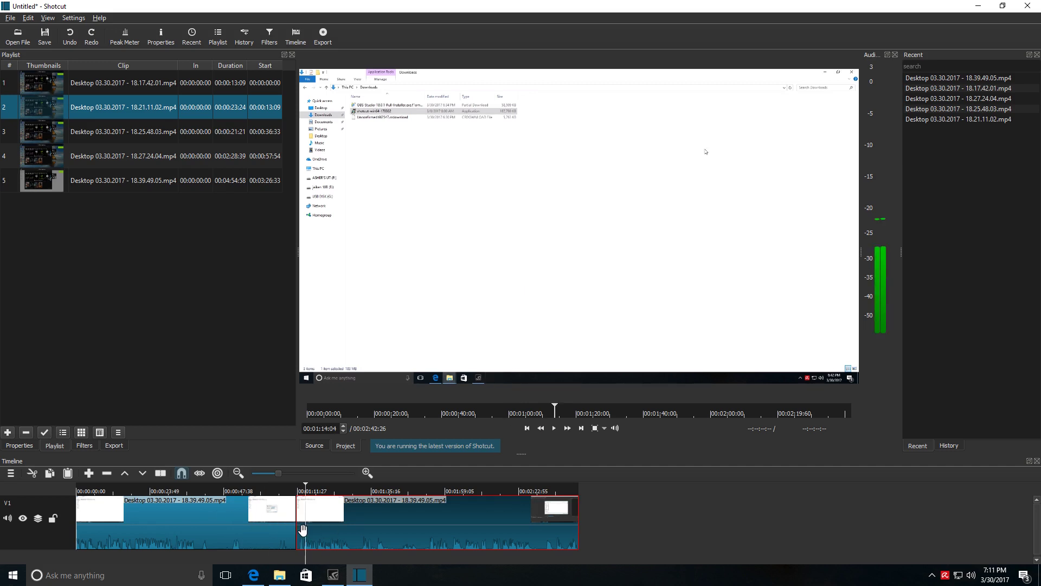
pyautogui.click(84, 448)
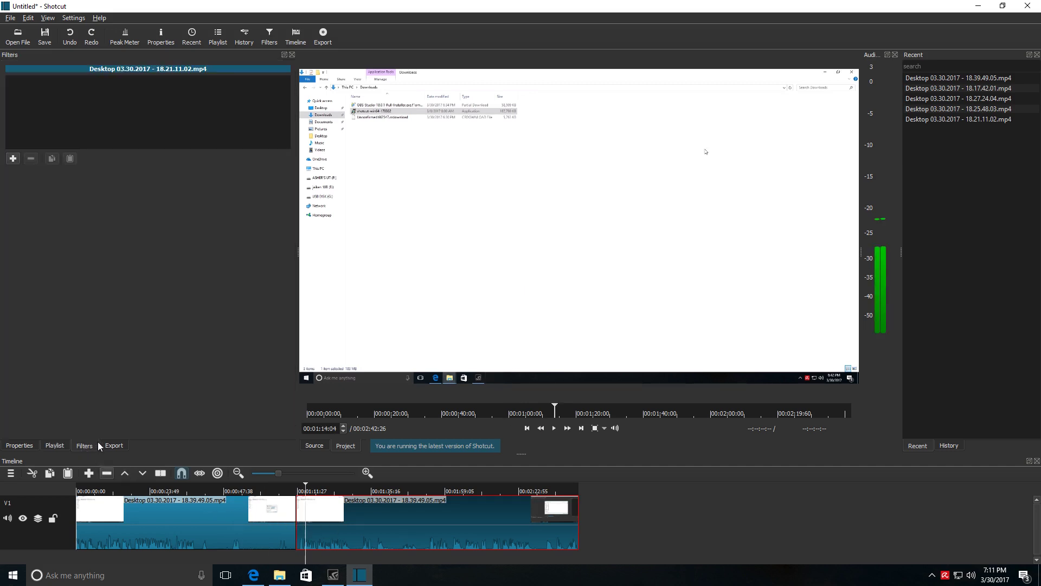
pyautogui.click(13, 157)
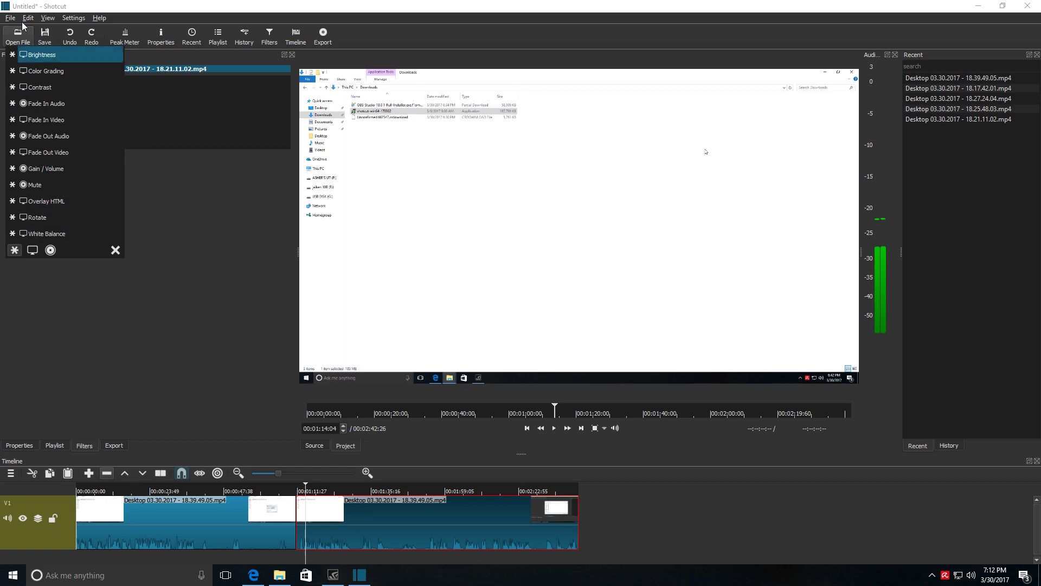
# Try to add the Text filter from the video filters to the second timeline segment
pyautogui.click(32, 251)
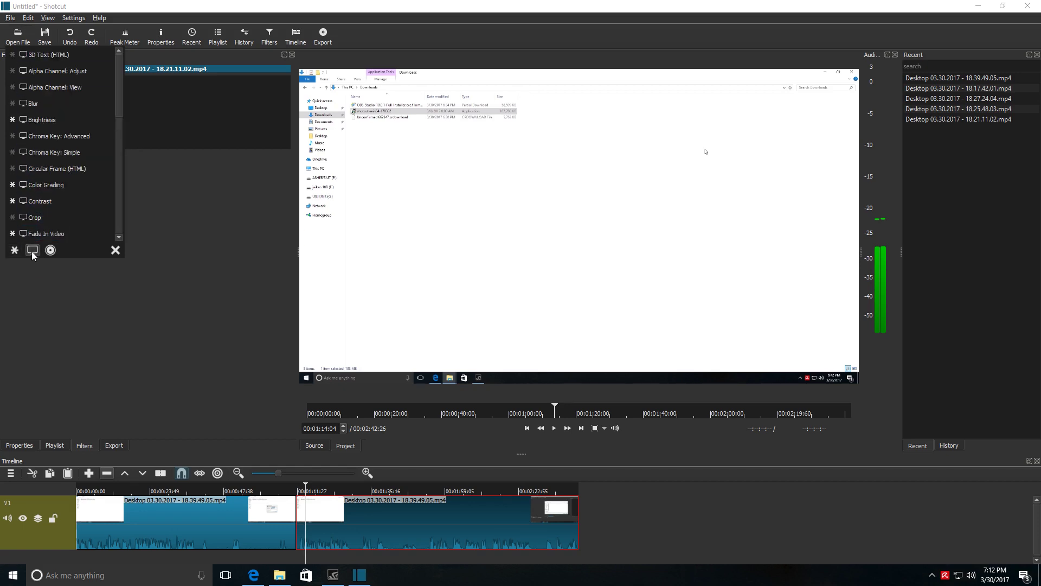
pyautogui.scroll(-7, 65, 138)
pyautogui.scroll(-2, 65, 136)
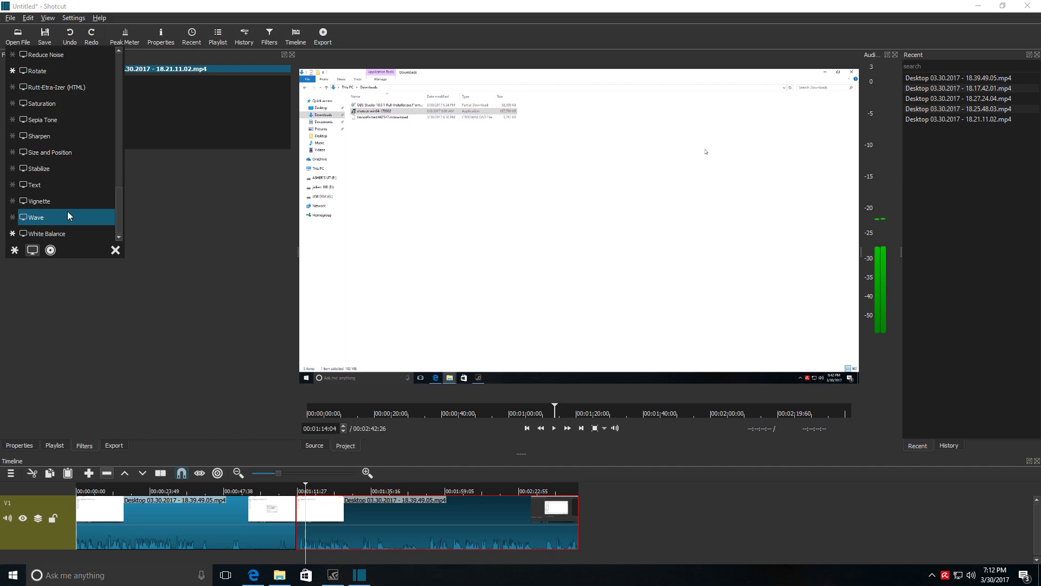
pyautogui.click(45, 185)
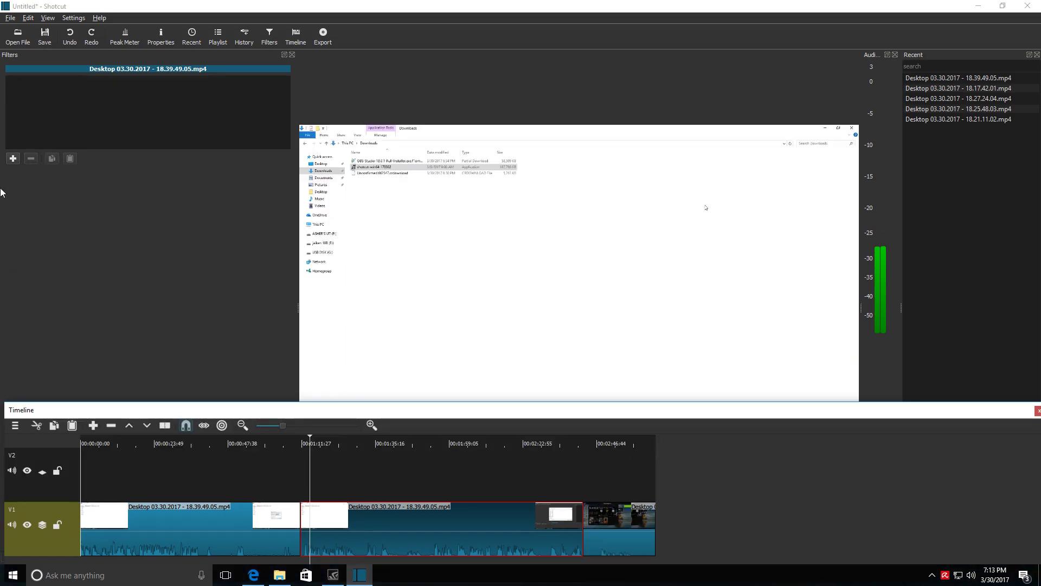
# Add a Text video filter to the second timeline segment and replace its text with "How to use shotcut"
pyautogui.click(13, 158)
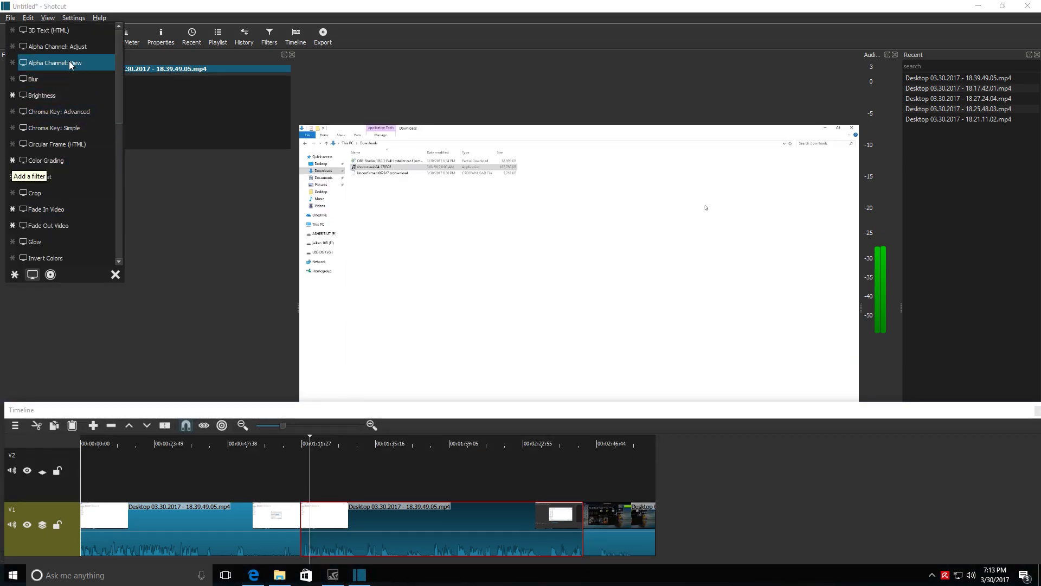
pyautogui.scroll(-3, 96, 119)
pyautogui.scroll(-5, 91, 128)
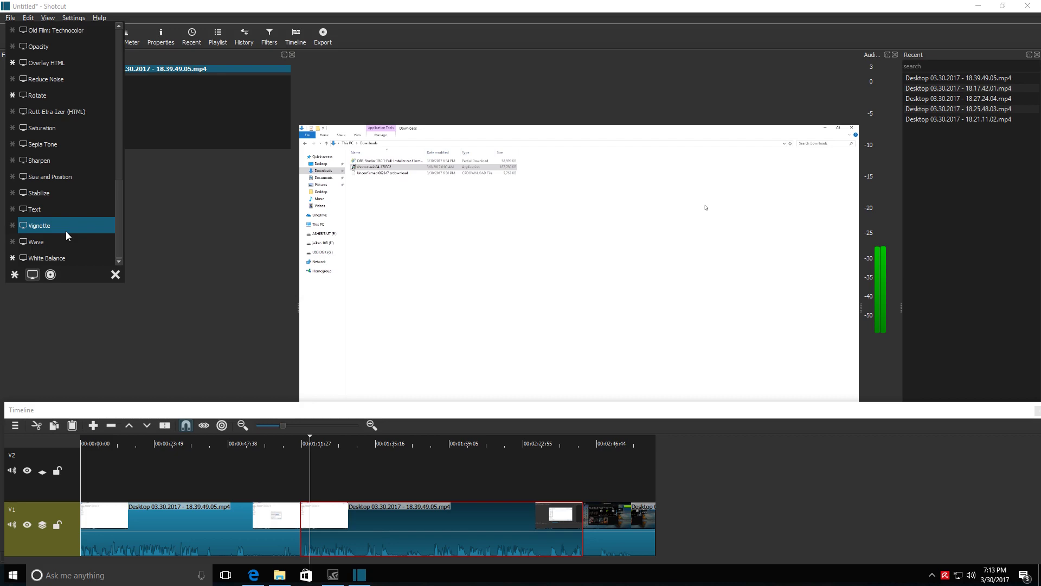
pyautogui.click(53, 208)
pyautogui.moveTo(102, 198); pyautogui.dragTo(30, 184)
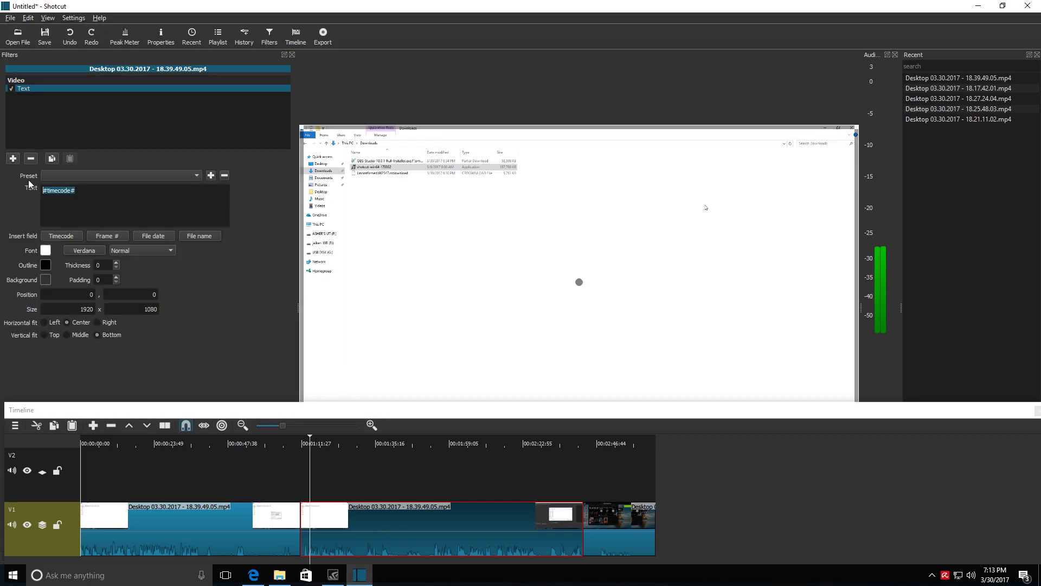
pyautogui.write('How')
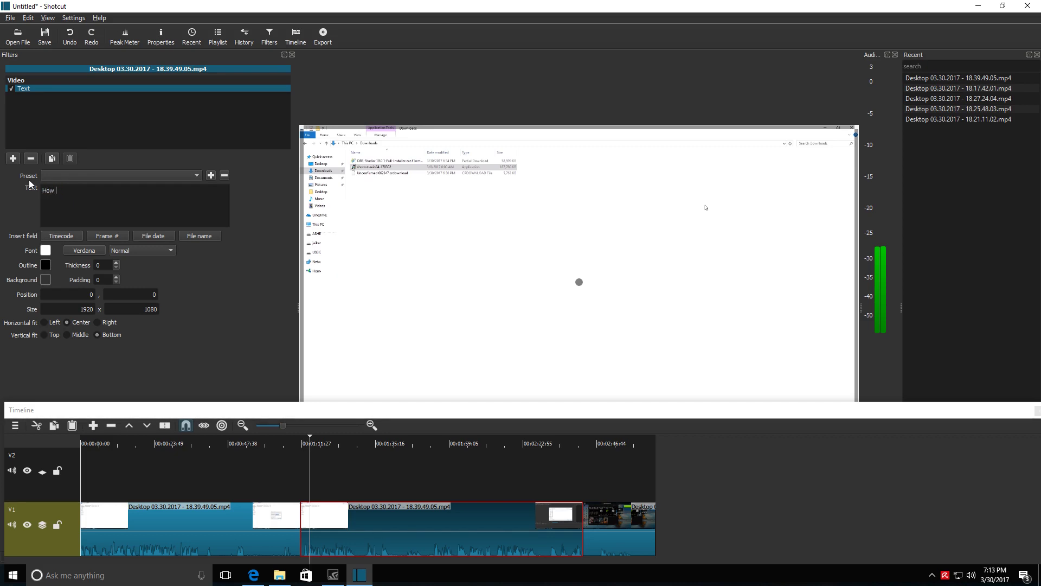
pyautogui.write(' tp us')
pyautogui.press('BackSpace')
pyautogui.write('otcut')
# Set the outline thickness of the title text to 9
pyautogui.moveTo(63, 187); pyautogui.dragTo(37, 189)
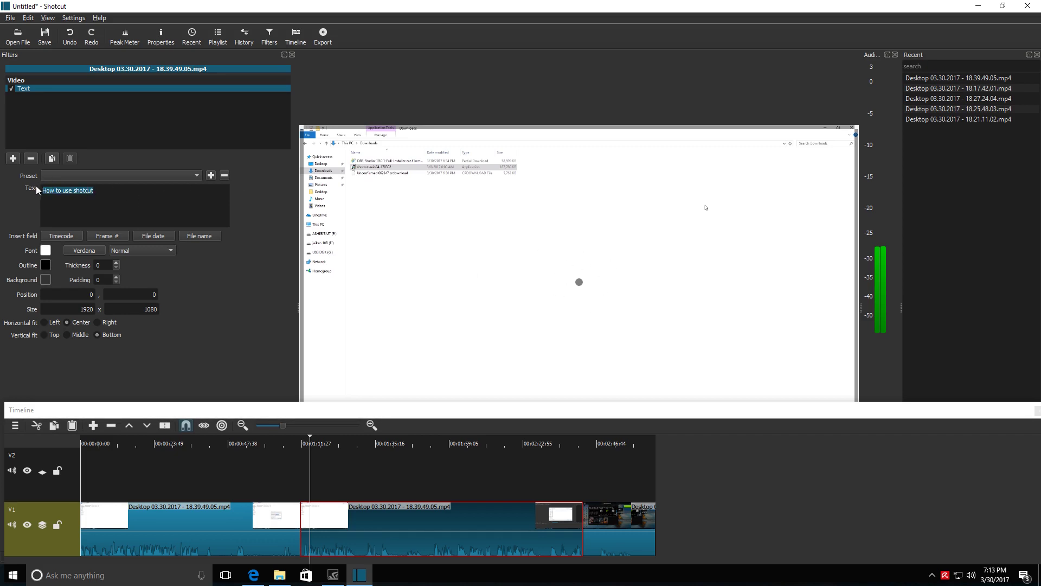
pyautogui.click(116, 263)
pyautogui.click(116, 263)
pyautogui.click(116, 263)
pyautogui.click(116, 263)
pyautogui.click(116, 263)
pyautogui.click(116, 263)
pyautogui.click(116, 263)
pyautogui.click(116, 263)
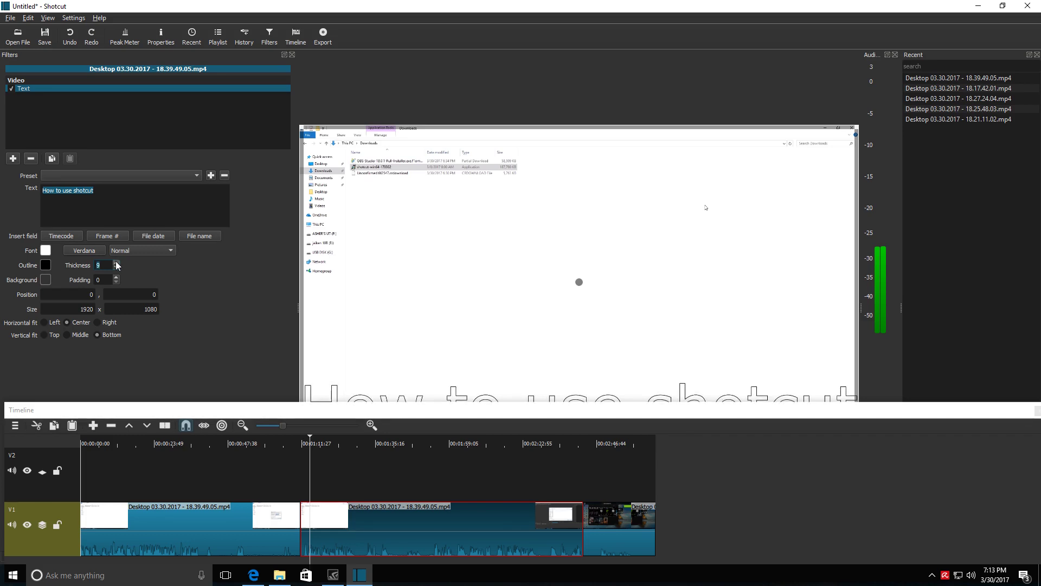
# Shrink the text box in the preview to about 1313 x 430 and move it to about position 365, 205
pyautogui.moveTo(298, 125); pyautogui.dragTo(478, 315)
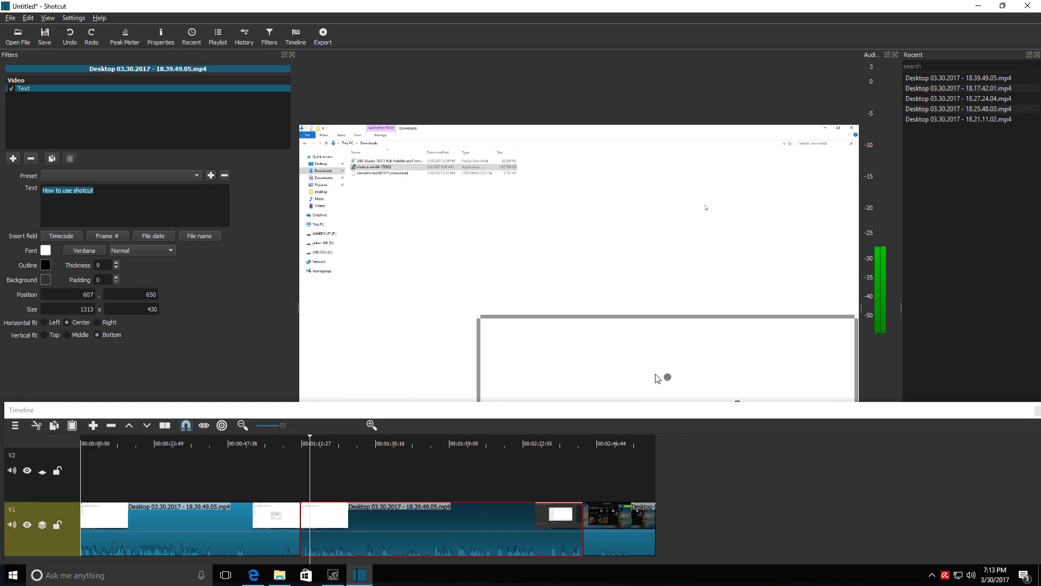
pyautogui.moveTo(668, 377); pyautogui.dragTo(594, 235)
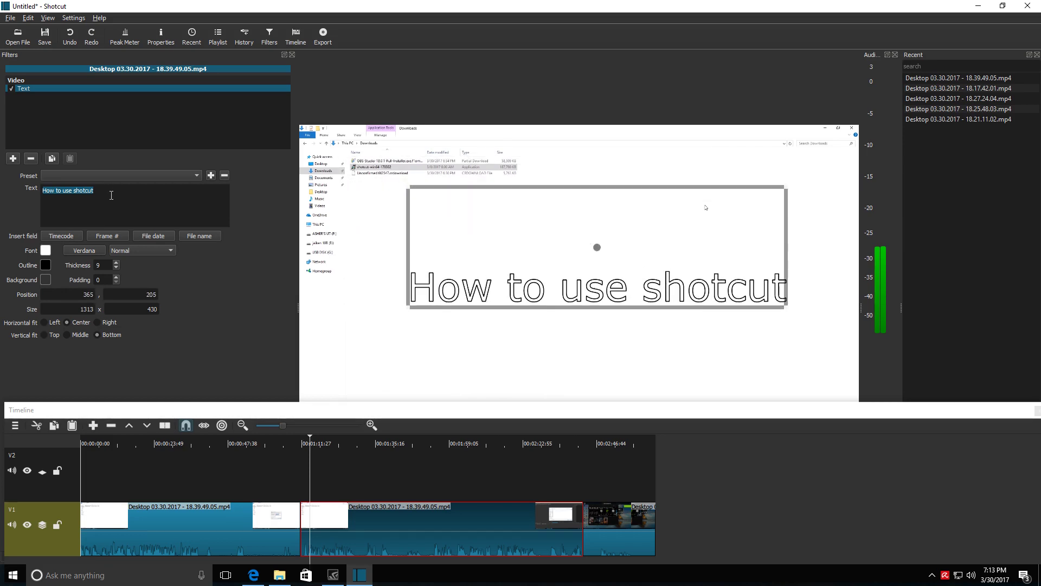
# Change the title font to Calibri and move the text box to about position 333, 173
pyautogui.click(93, 248)
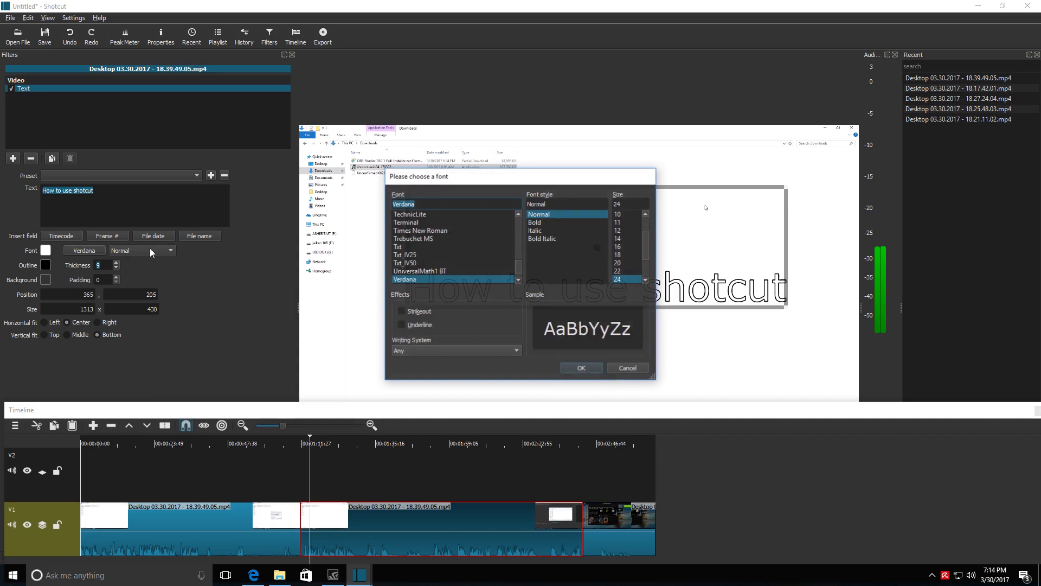
pyautogui.write('co')
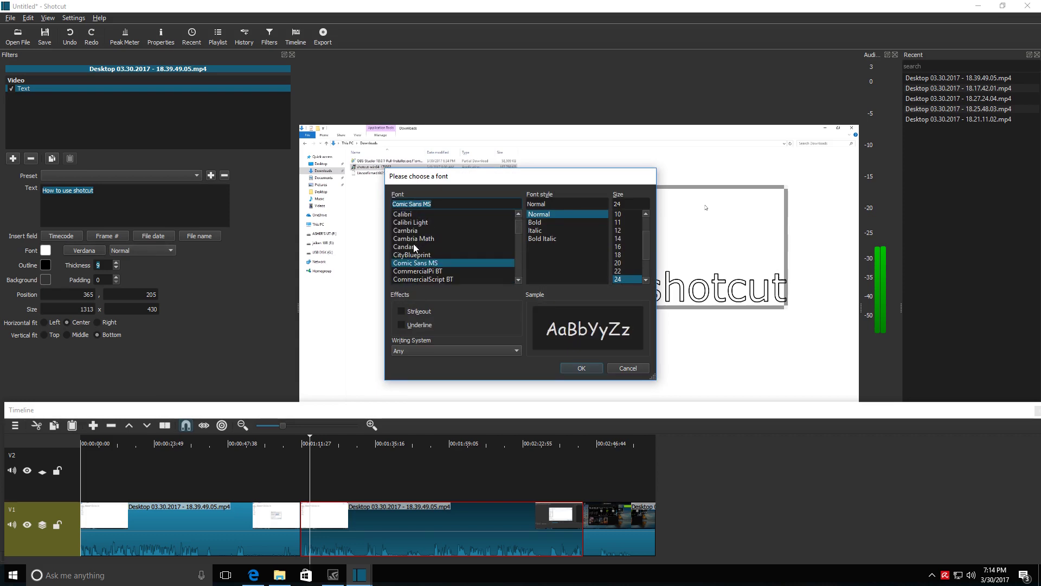
pyautogui.click(405, 215)
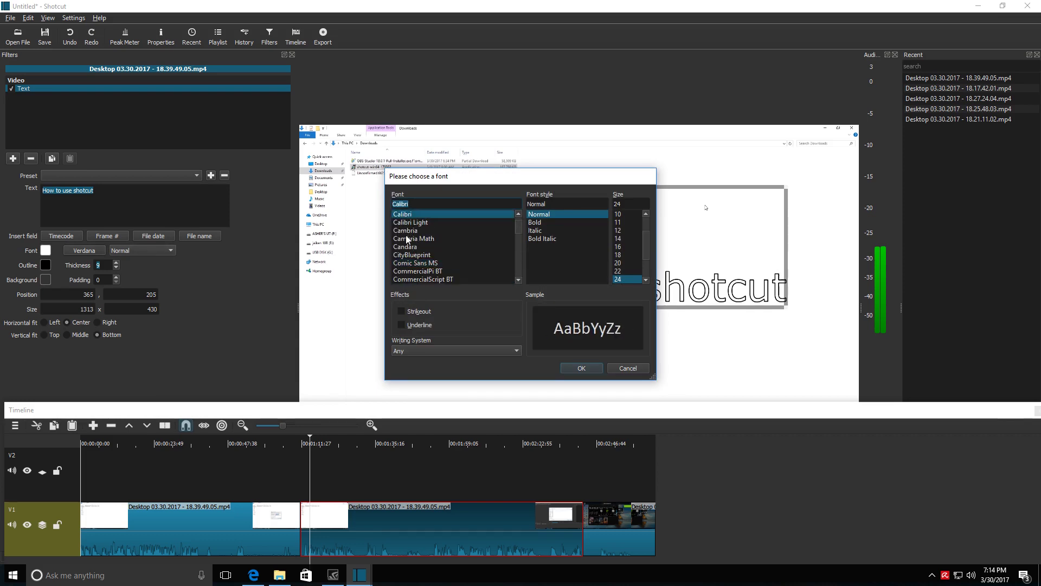
pyautogui.click(578, 368)
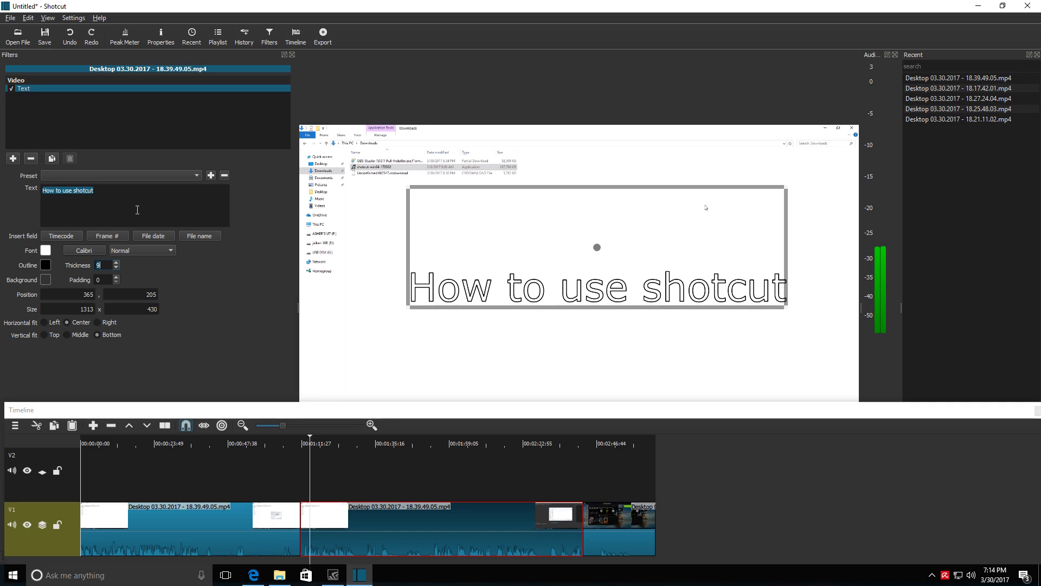
pyautogui.click(119, 190)
pyautogui.moveTo(120, 190); pyautogui.dragTo(40, 191)
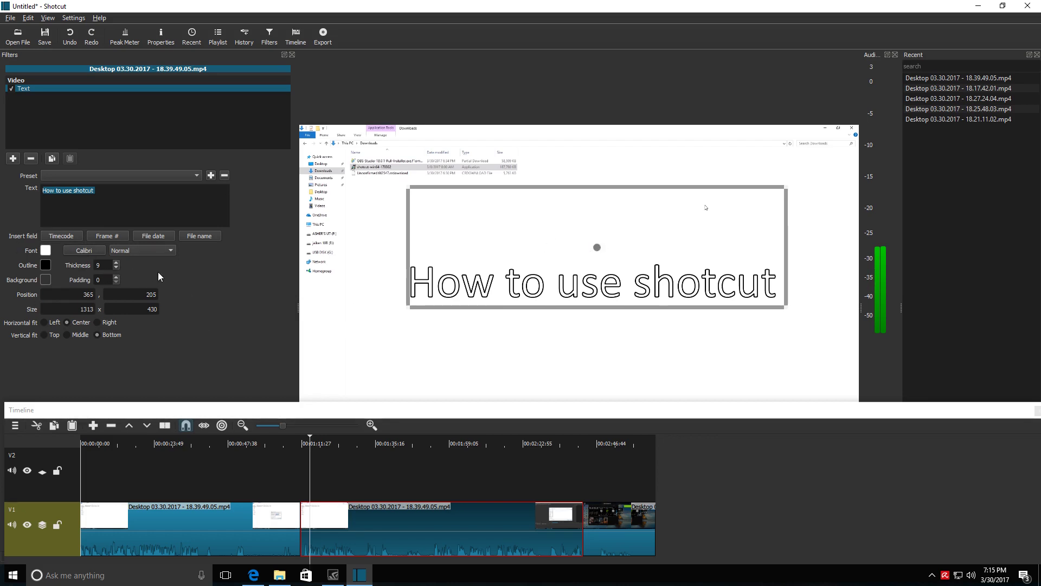
pyautogui.moveTo(574, 259)
pyautogui.mouseDown()
pyautogui.moveTo(590, 244)
pyautogui.moveTo(579, 244)
pyautogui.mouseUp()
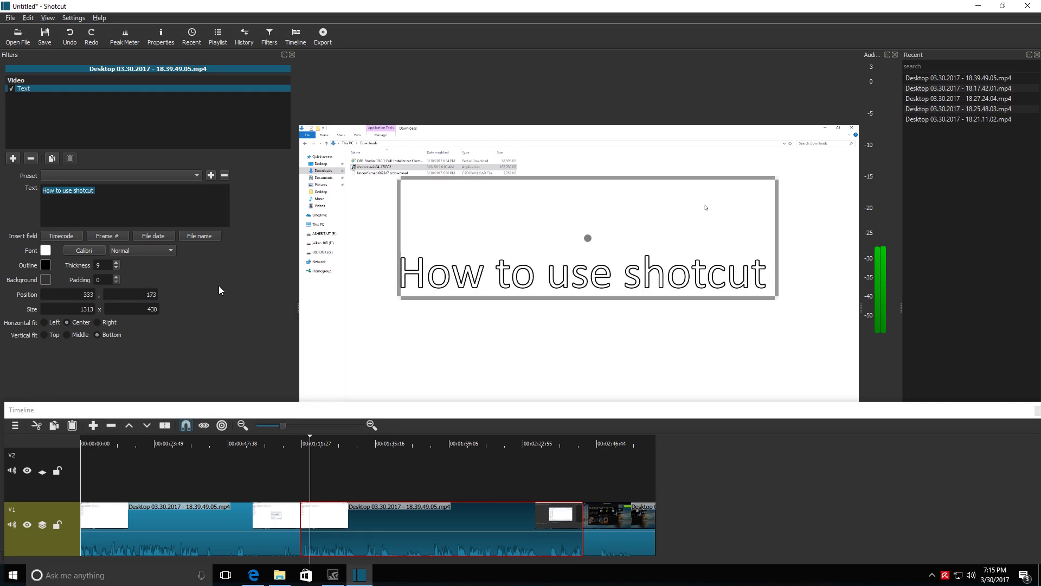
# Add a Vignette filter with a radius of about 43 %, feathering of about 428 % and opacity of 100 %
pyautogui.click(15, 158)
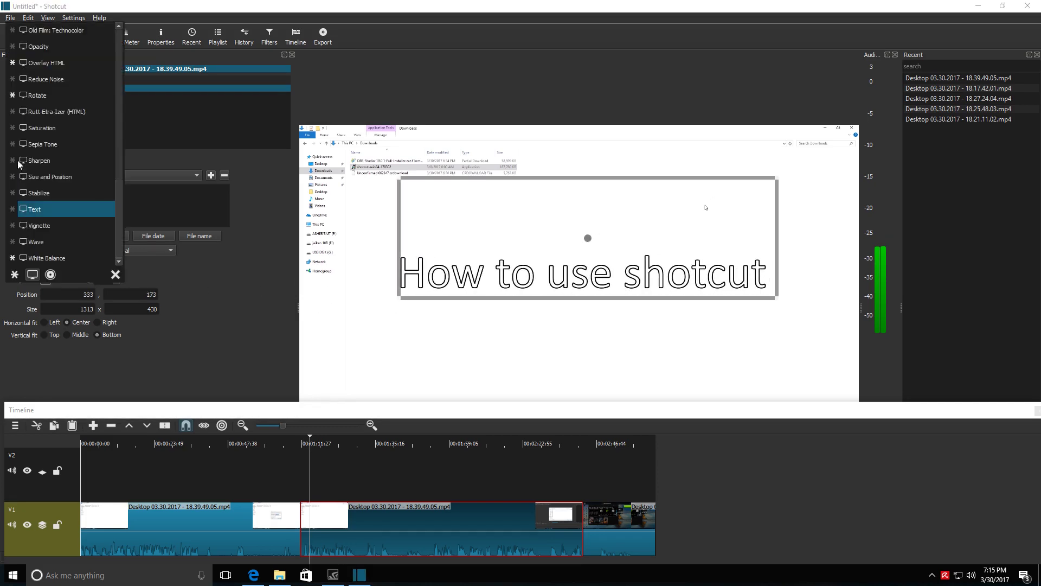
pyautogui.click(39, 225)
pyautogui.moveTo(132, 190); pyautogui.dragTo(115, 184)
pyautogui.moveTo(57, 204); pyautogui.dragTo(190, 204)
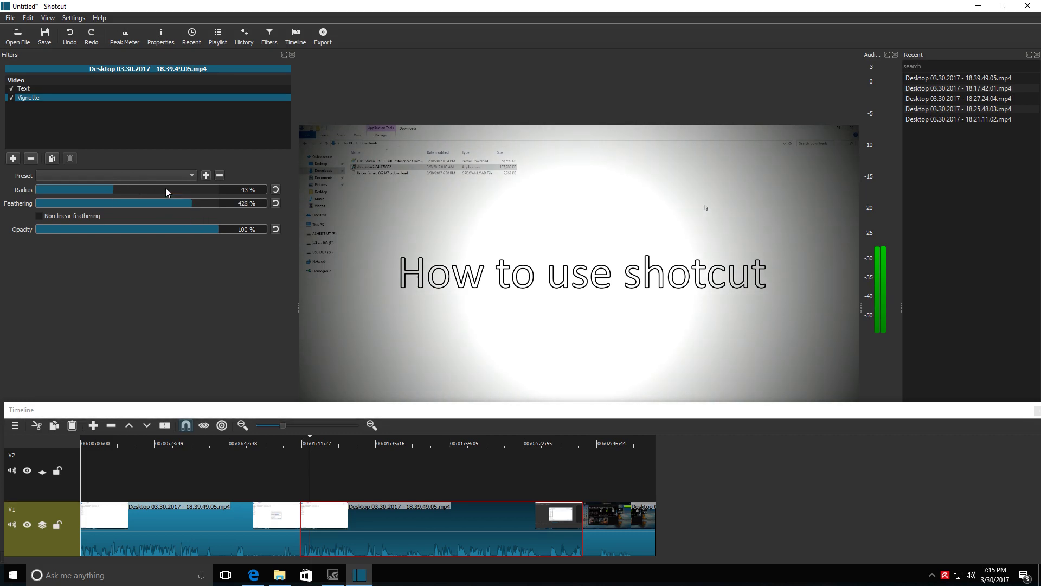
pyautogui.moveTo(208, 228)
pyautogui.mouseDown()
pyautogui.moveTo(93, 225)
pyautogui.moveTo(223, 225)
pyautogui.mouseUp()
# Add the Color Grading filter from the favorites, tint the shadows slightly green and raise their level a little
pyautogui.click(12, 158)
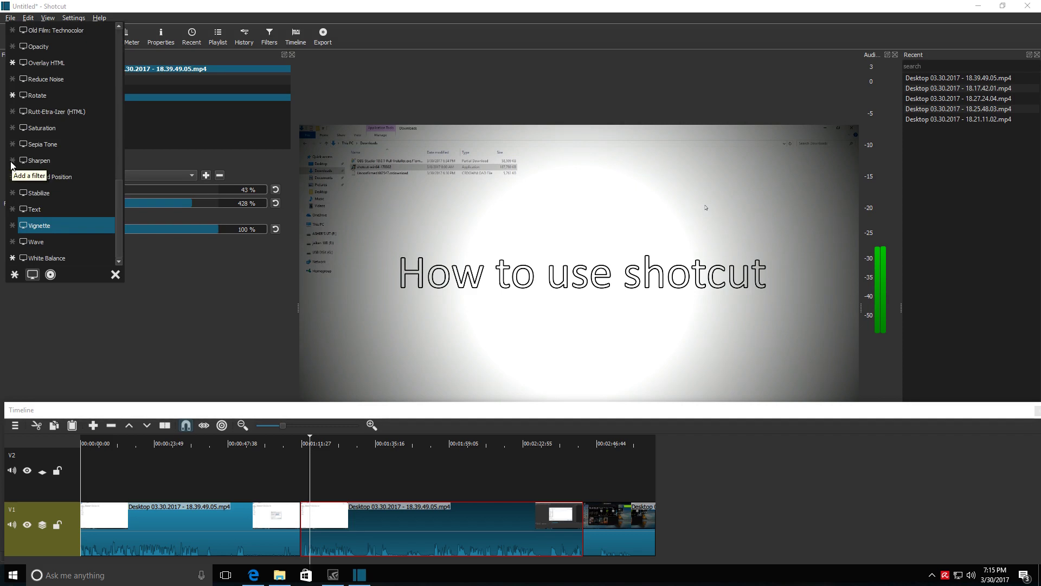
pyautogui.click(14, 273)
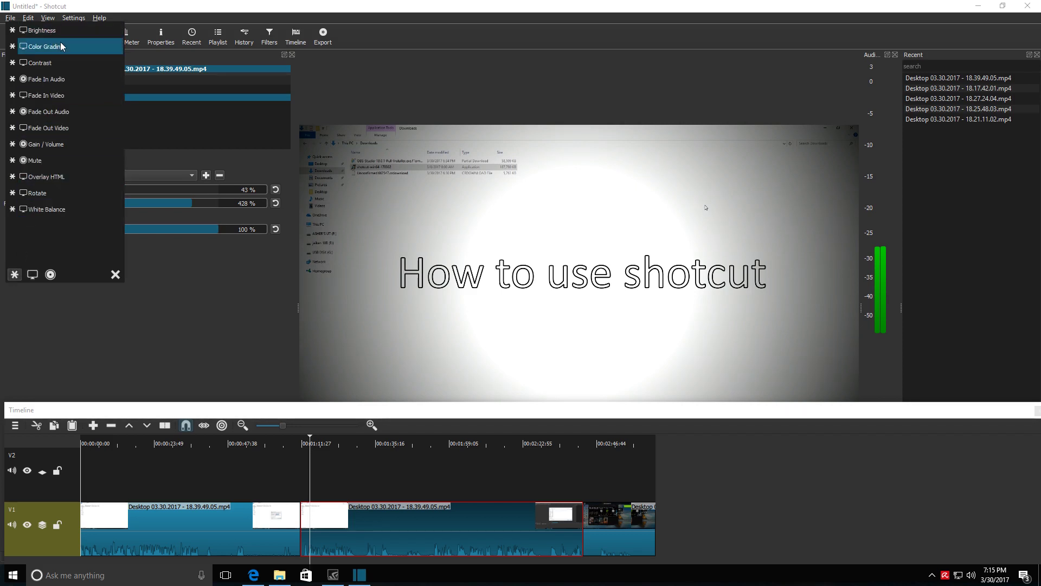
pyautogui.click(61, 50)
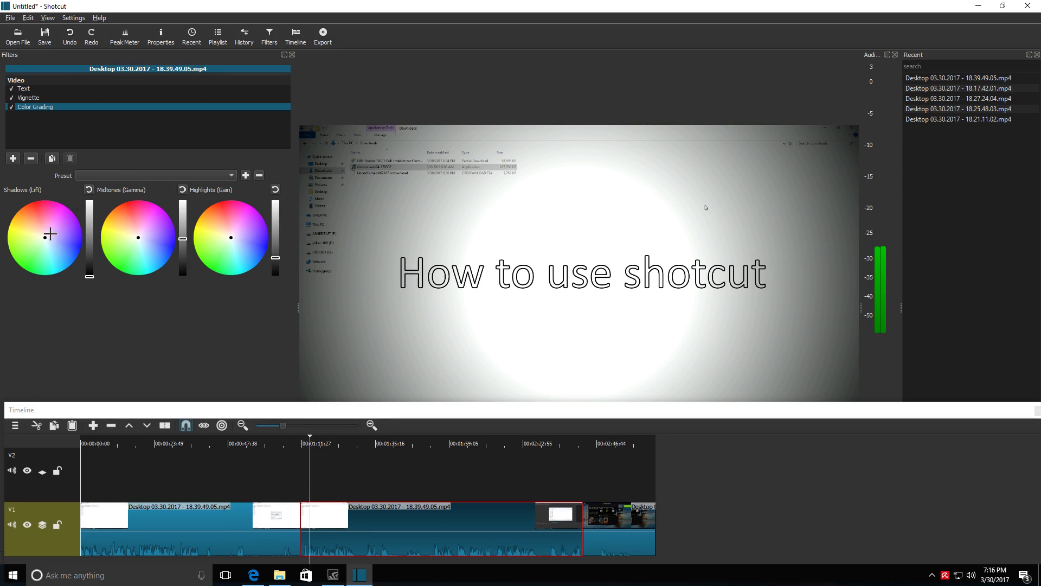
pyautogui.moveTo(46, 235)
pyautogui.mouseDown()
pyautogui.moveTo(27, 247)
pyautogui.moveTo(45, 239)
pyautogui.mouseUp()
pyautogui.moveTo(90, 277); pyautogui.dragTo(94, 297)
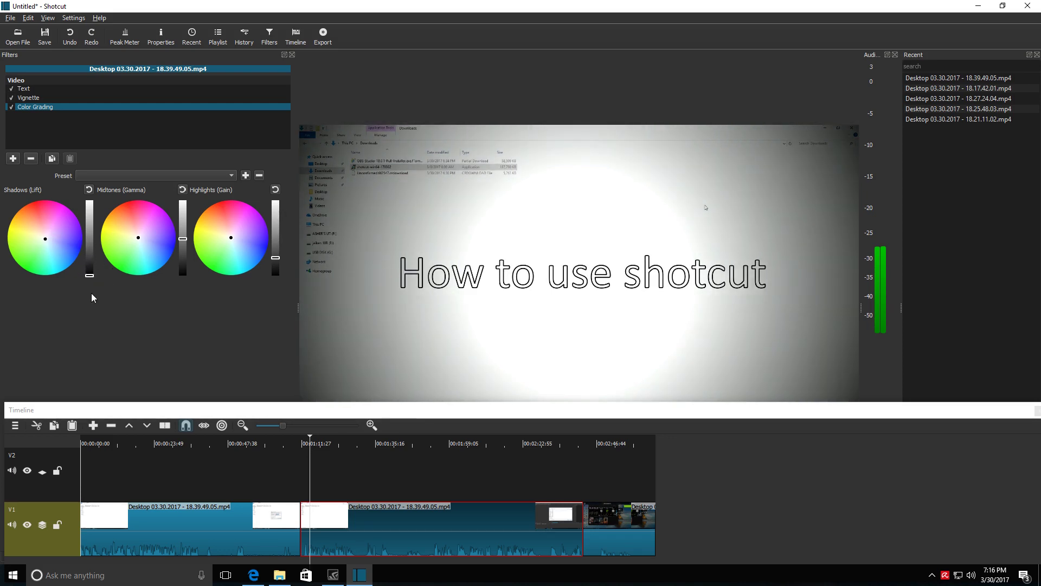
pyautogui.moveTo(46, 238); pyautogui.dragTo(36, 251)
pyautogui.moveTo(89, 276); pyautogui.dragTo(89, 267)
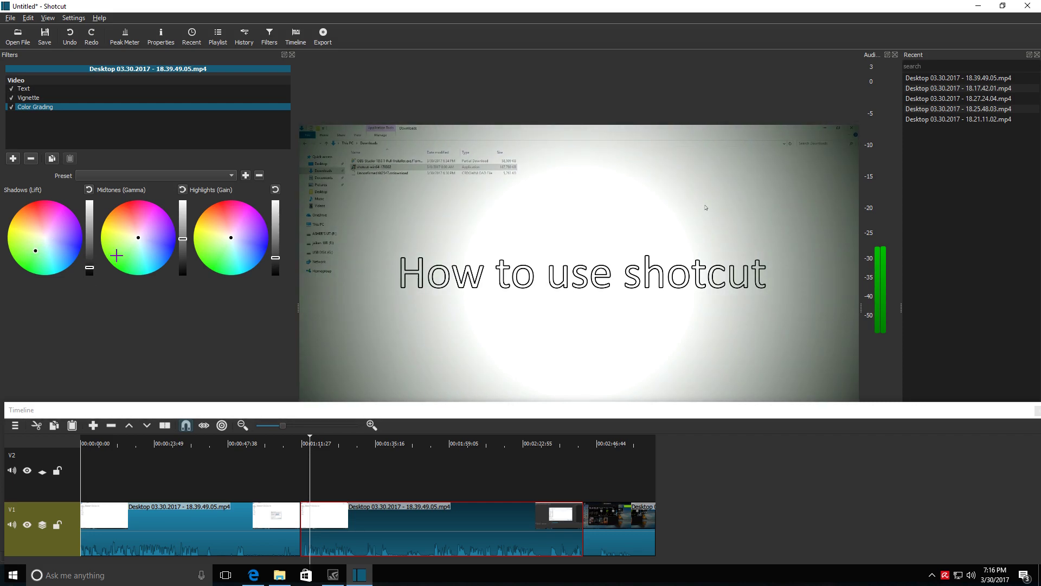
# Shift the color grading highlights slightly toward yellow, and try green midtones before returning them almost to neutral
pyautogui.moveTo(138, 238); pyautogui.dragTo(123, 248)
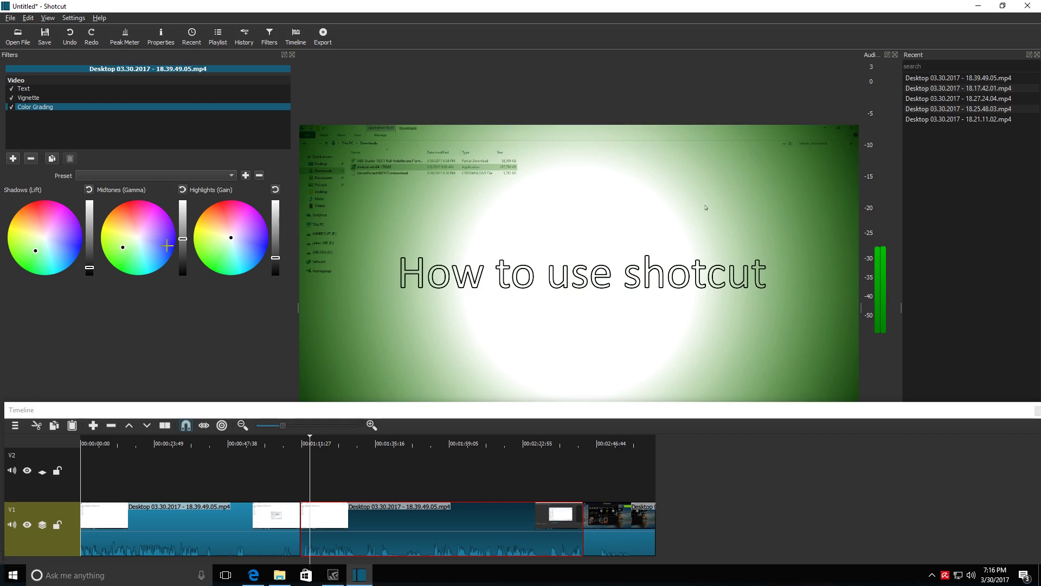
pyautogui.moveTo(229, 237)
pyautogui.mouseDown()
pyautogui.moveTo(209, 235)
pyautogui.moveTo(236, 226)
pyautogui.moveTo(221, 234)
pyautogui.mouseUp()
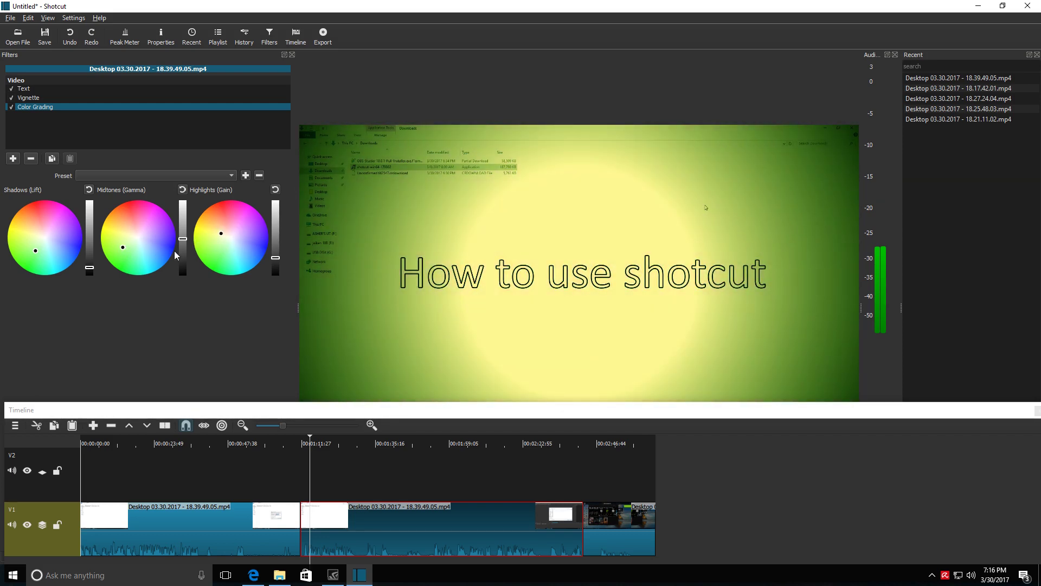
pyautogui.moveTo(128, 244); pyautogui.dragTo(136, 236)
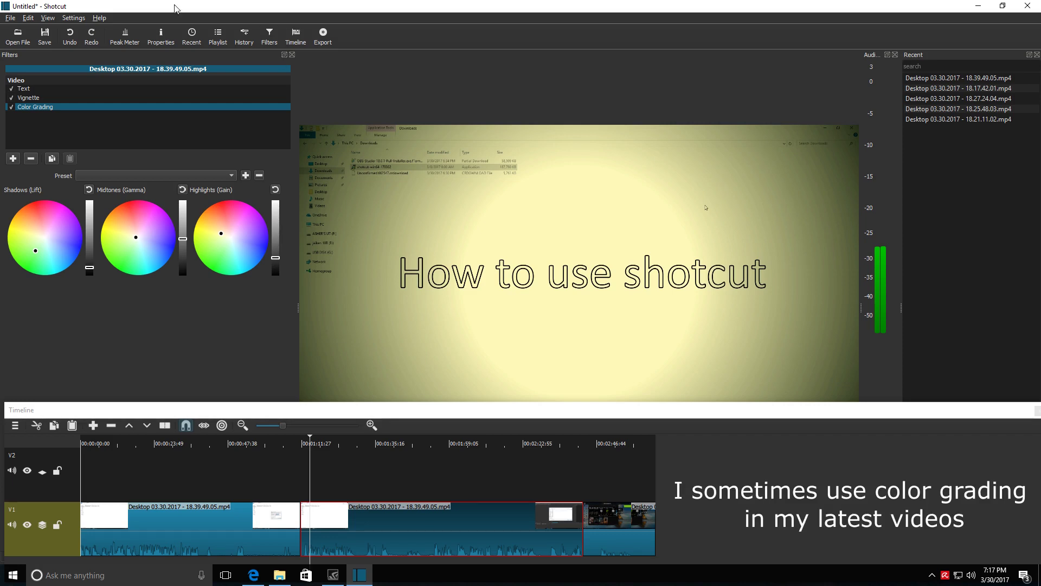
# Try a Contrast filter on the segment at about 99.7 % and remove it again
pyautogui.click(13, 158)
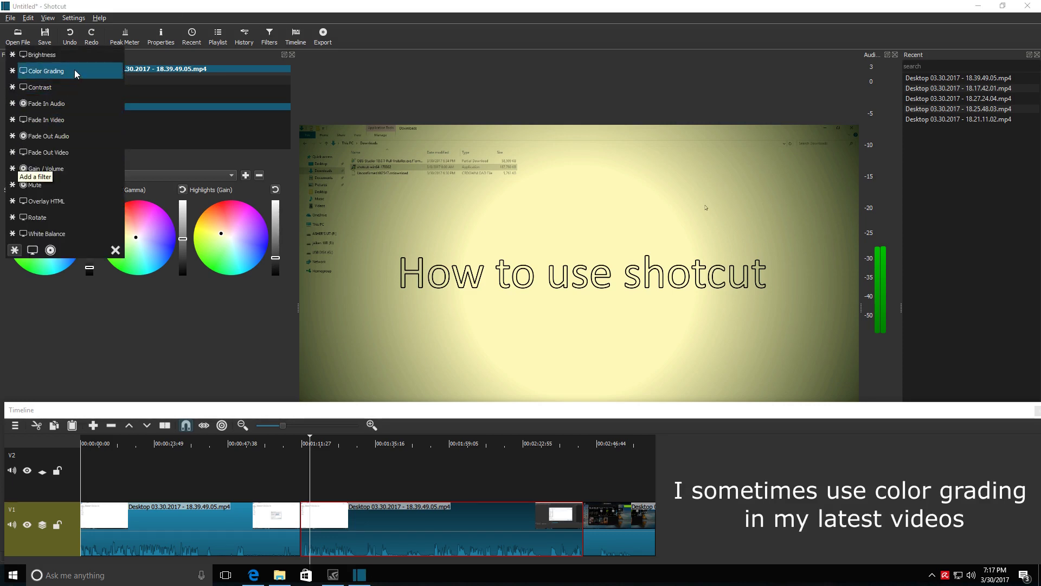
pyautogui.click(44, 87)
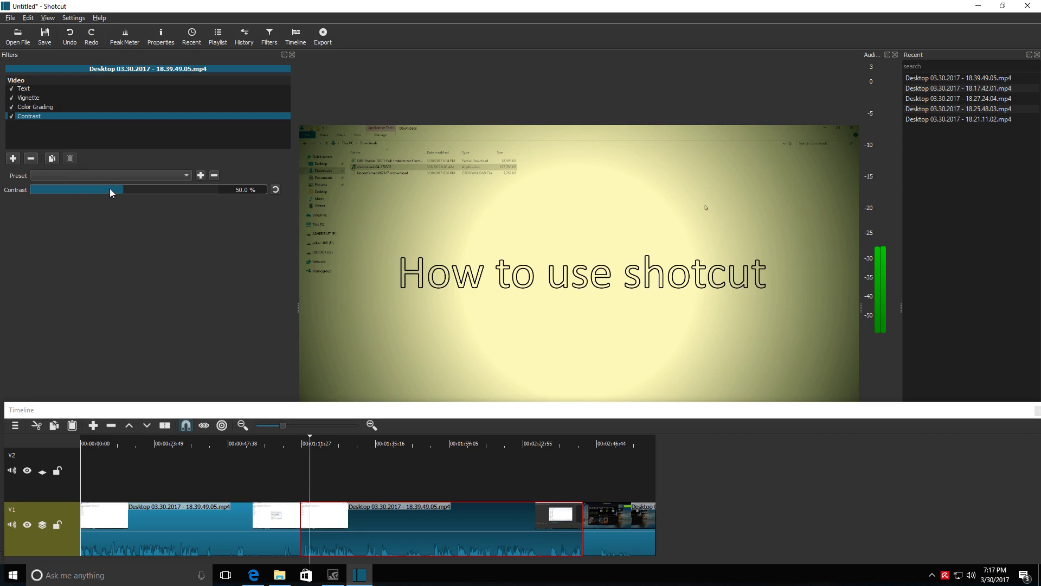
pyautogui.moveTo(112, 187); pyautogui.dragTo(220, 183)
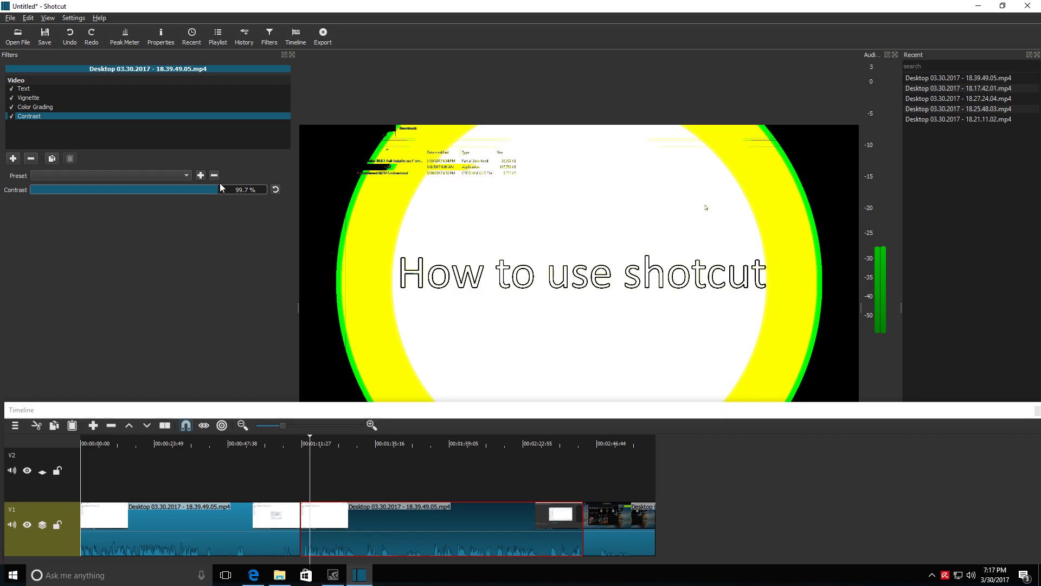
pyautogui.moveTo(219, 183); pyautogui.dragTo(117, 155)
pyautogui.click(30, 159)
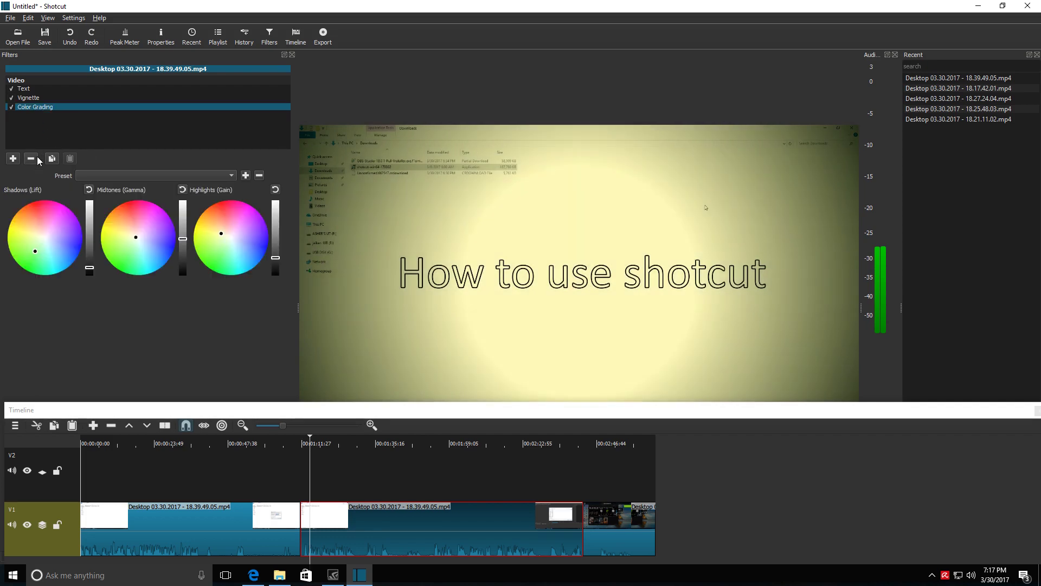
# List the available video filters, leave the list and minimize the editor window
pyautogui.click(16, 157)
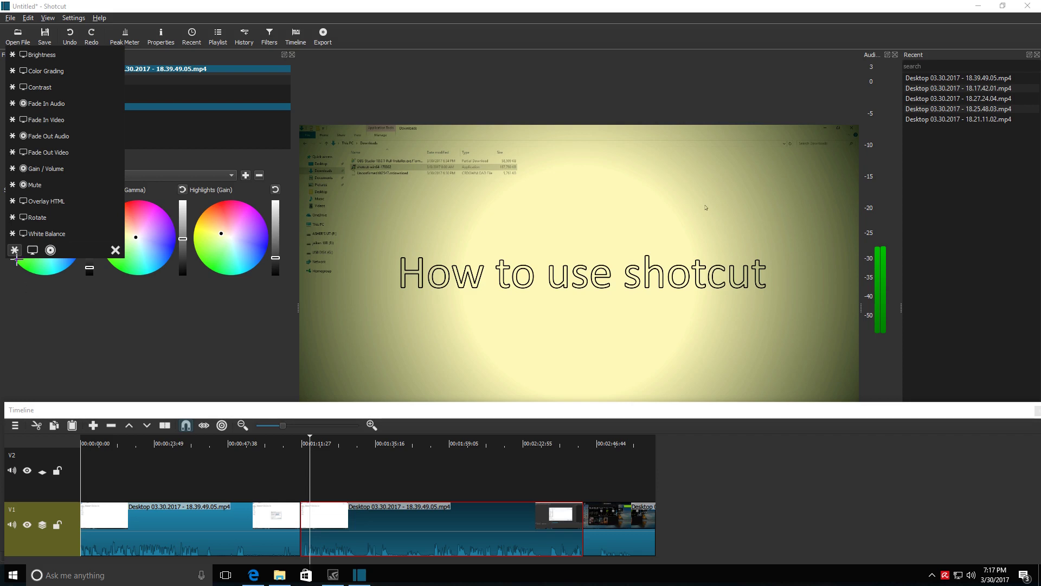
pyautogui.click(30, 251)
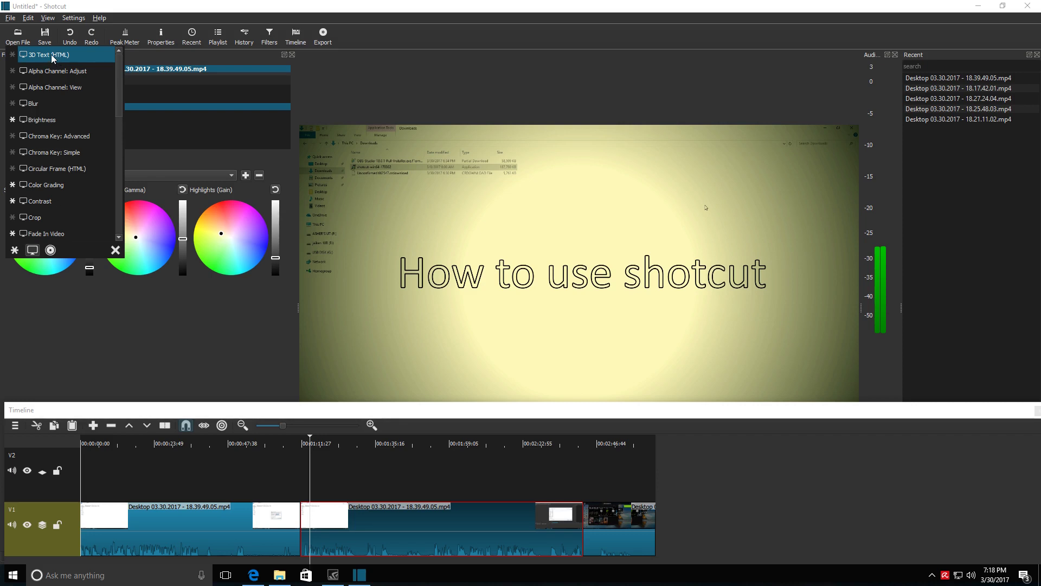
pyautogui.press('Escape')
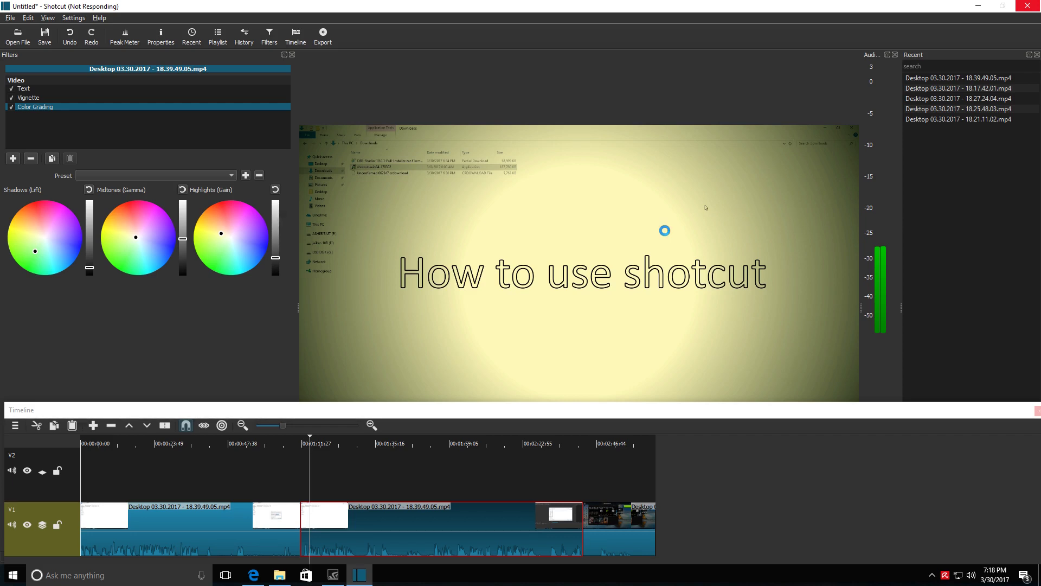
pyautogui.click(978, 6)
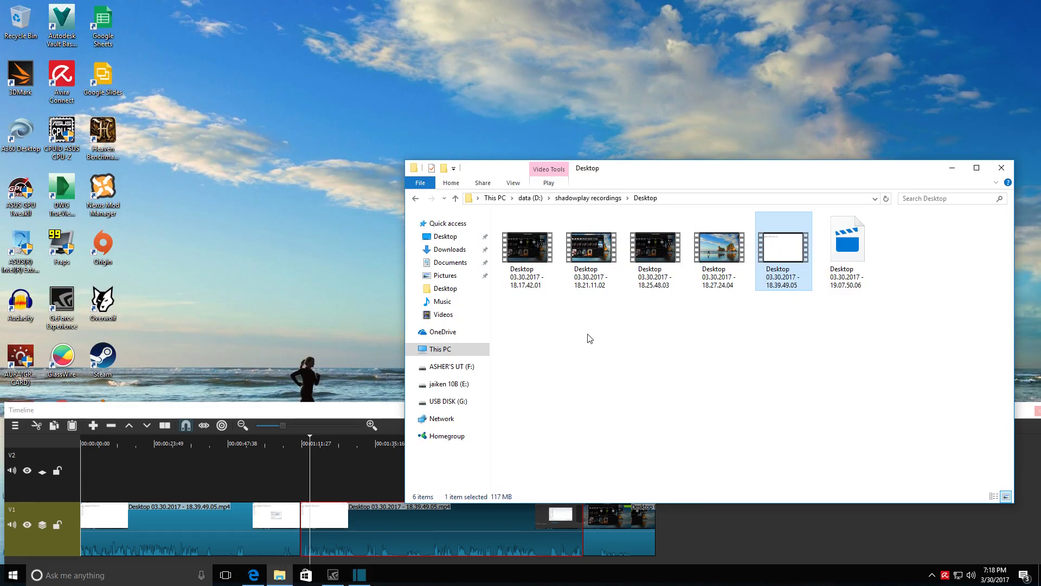
# Move the floating timeline clear of the desktop and bring the main editor window back to the front
pyautogui.moveTo(320, 411); pyautogui.dragTo(260, 367)
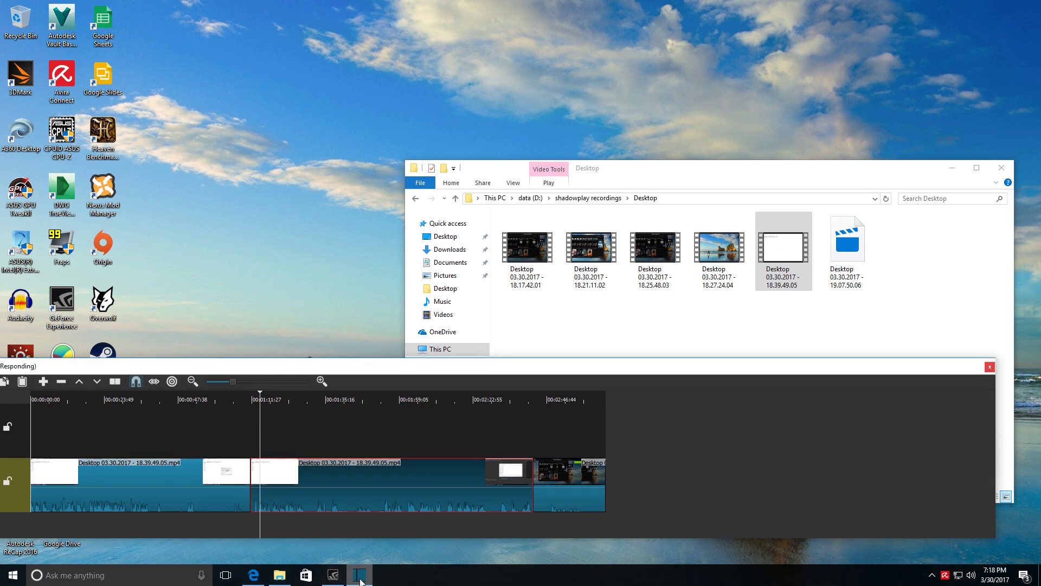
pyautogui.moveTo(361, 581)
pyautogui.hotkey('alt', 'Tab')
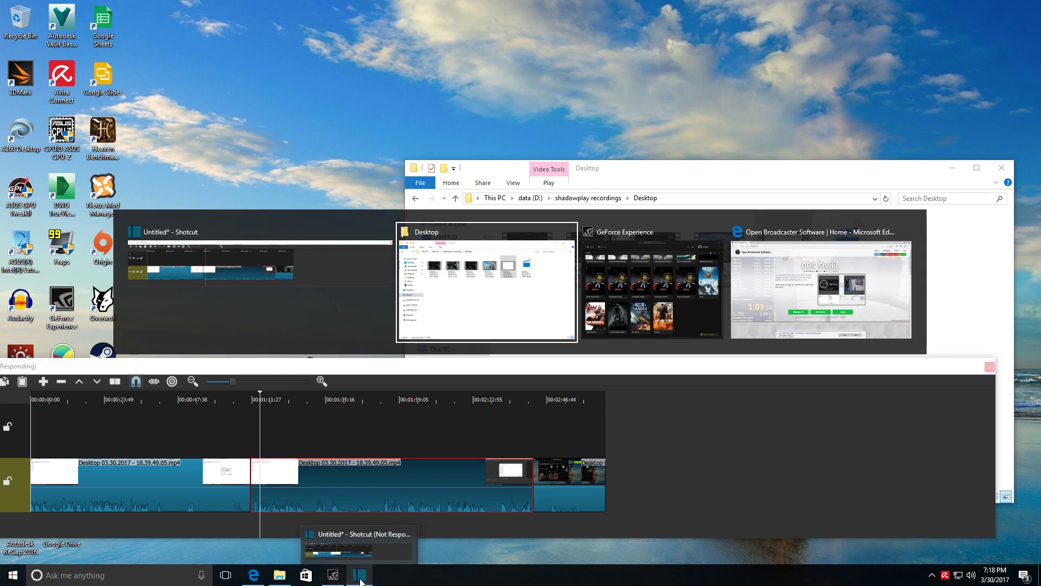
pyautogui.hotkey('alt', 'Tab')
pyautogui.hotkey('alt', 'Tab')
pyautogui.hotkey('alt', 'Tab')
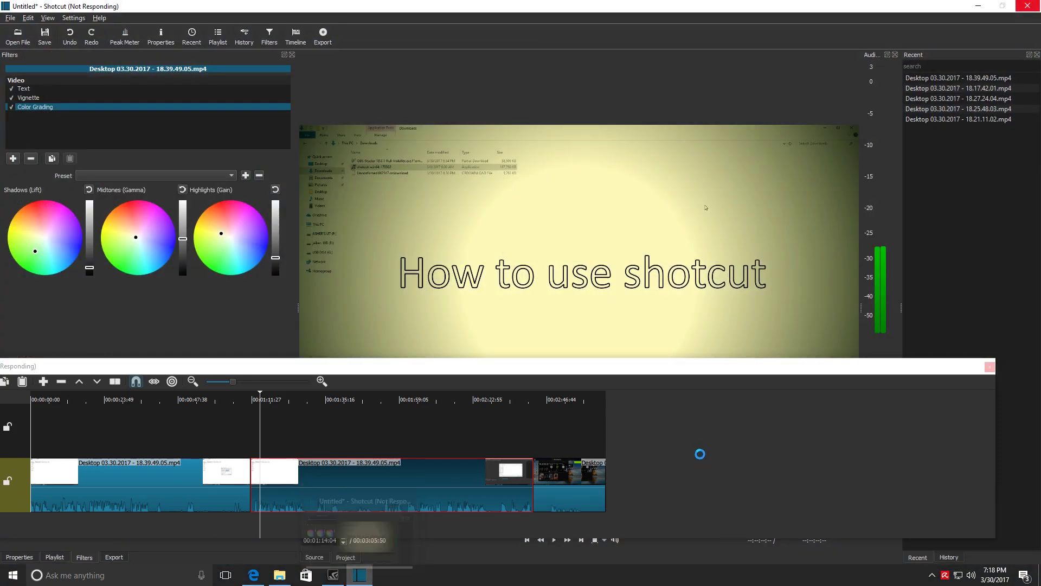
# Reposition the floating timeline over the editor and dock it back beneath the preview
pyautogui.moveTo(627, 369); pyautogui.dragTo(535, 320)
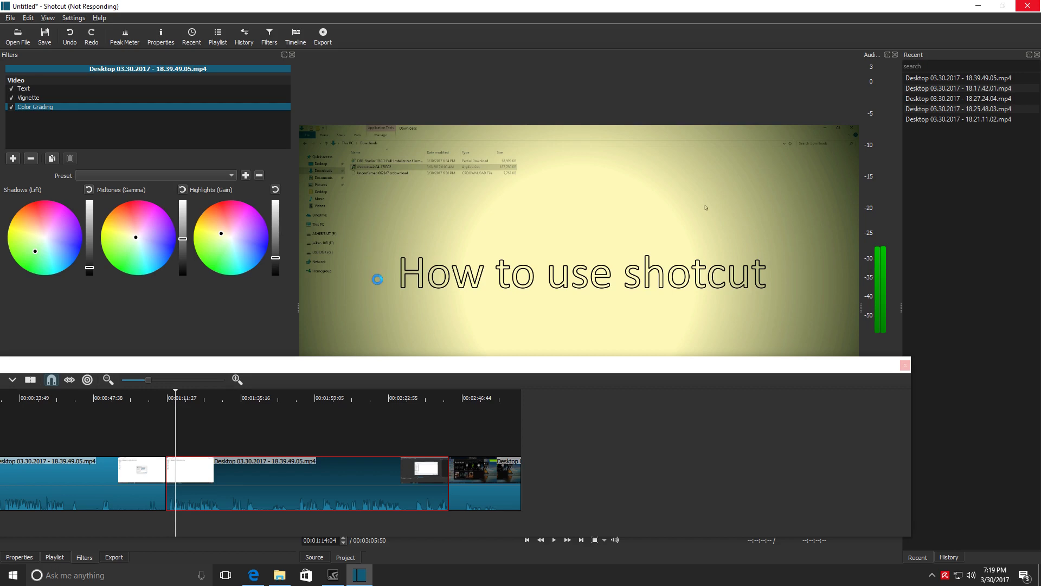
pyautogui.moveTo(423, 372); pyautogui.dragTo(558, 306)
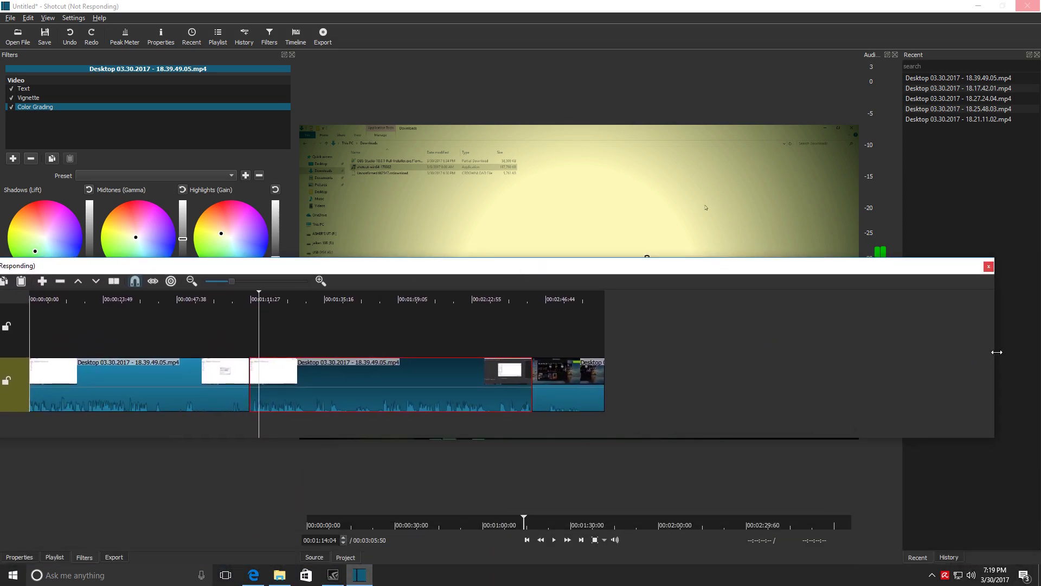
pyautogui.moveTo(885, 267); pyautogui.dragTo(708, 495)
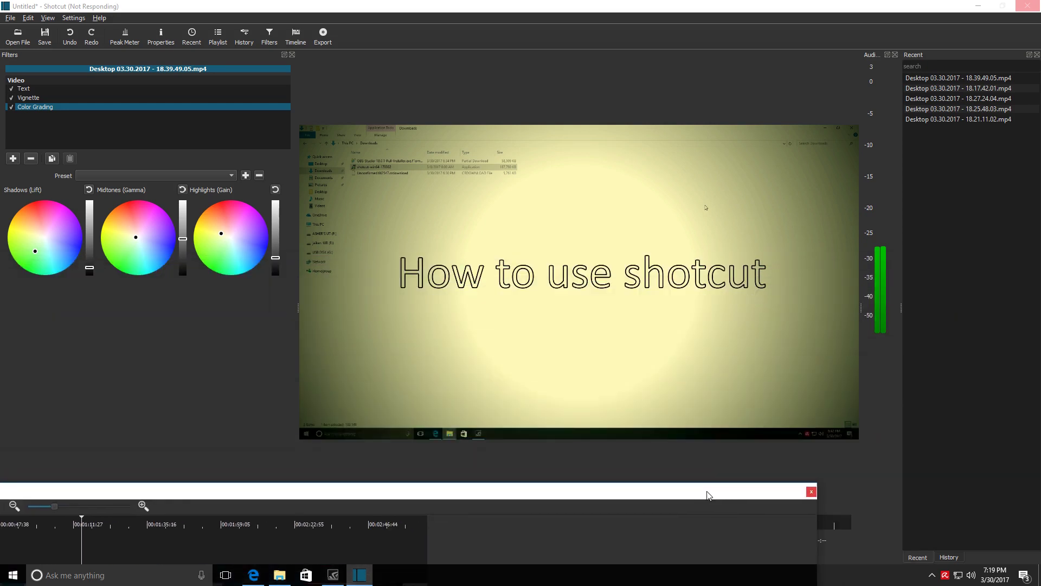
pyautogui.doubleClick(708, 495)
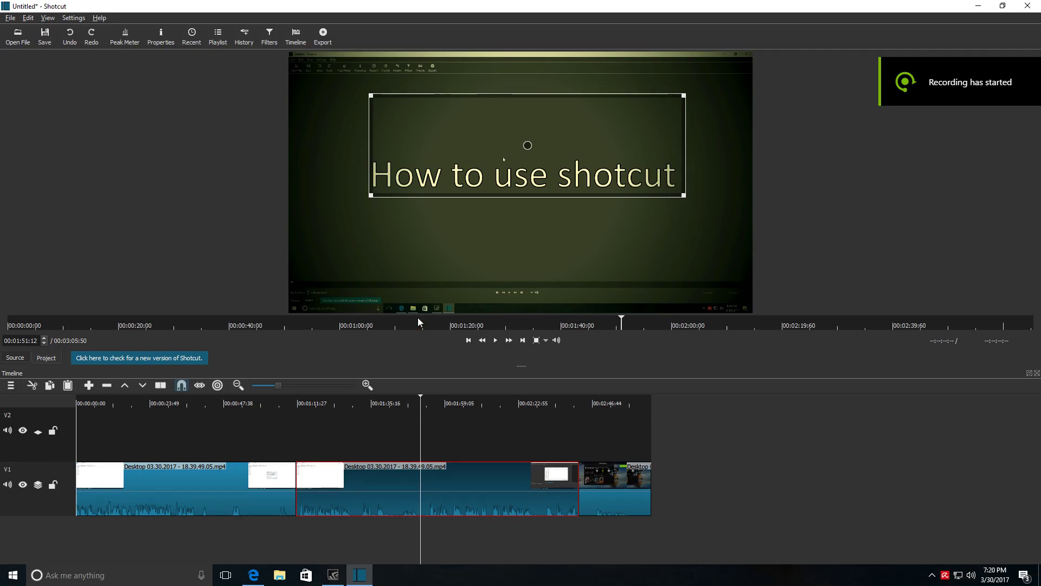
# Position the playhead at about 00:01:39:49 and show the Filters, History, Playlist, Recent and Properties panels
pyautogui.moveTo(404, 458); pyautogui.dragTo(385, 462)
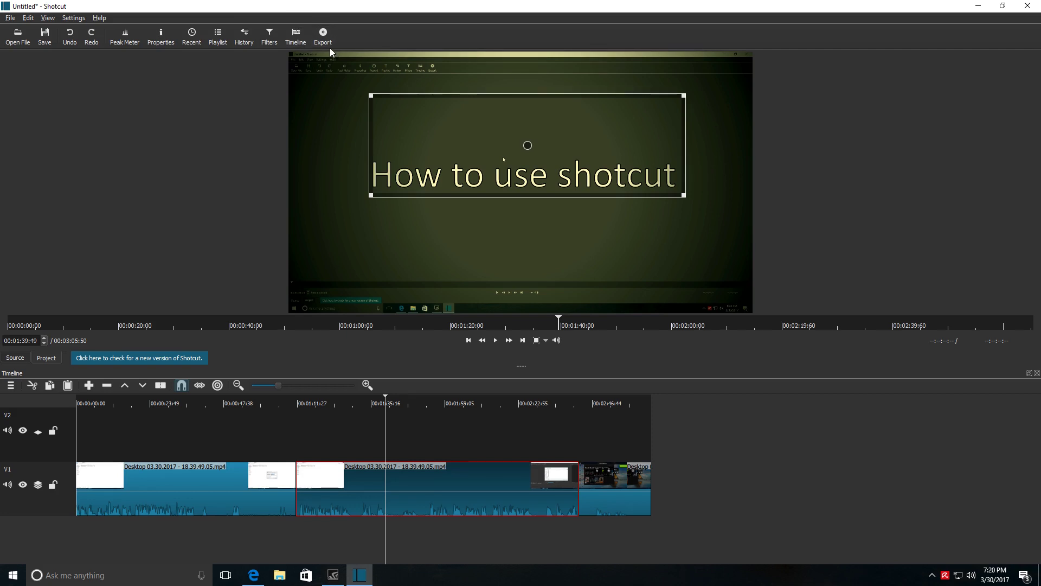
pyautogui.click(269, 37)
pyautogui.click(244, 37)
pyautogui.click(217, 37)
pyautogui.click(185, 38)
pyautogui.click(161, 37)
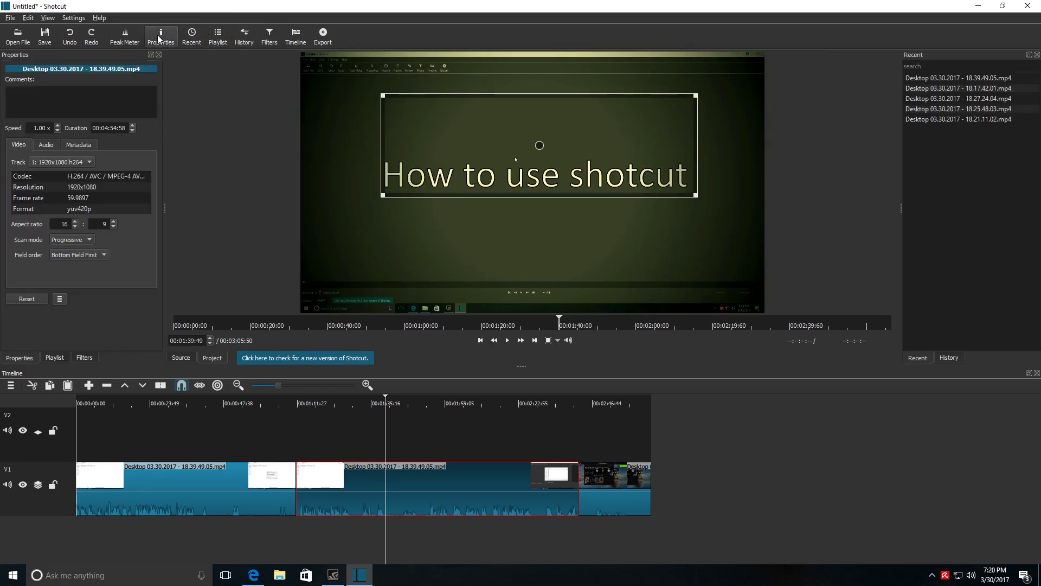
# Show the audio peak meter, History and Export panels, and bring the Filters panel back to the front
pyautogui.click(124, 37)
pyautogui.click(244, 37)
pyautogui.click(270, 37)
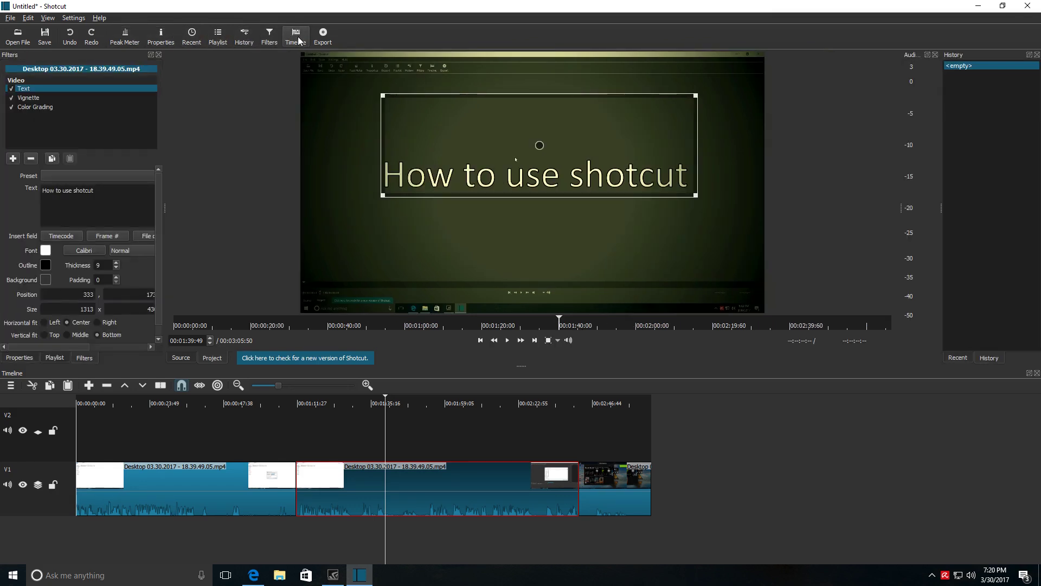
pyautogui.click(323, 37)
pyautogui.click(82, 358)
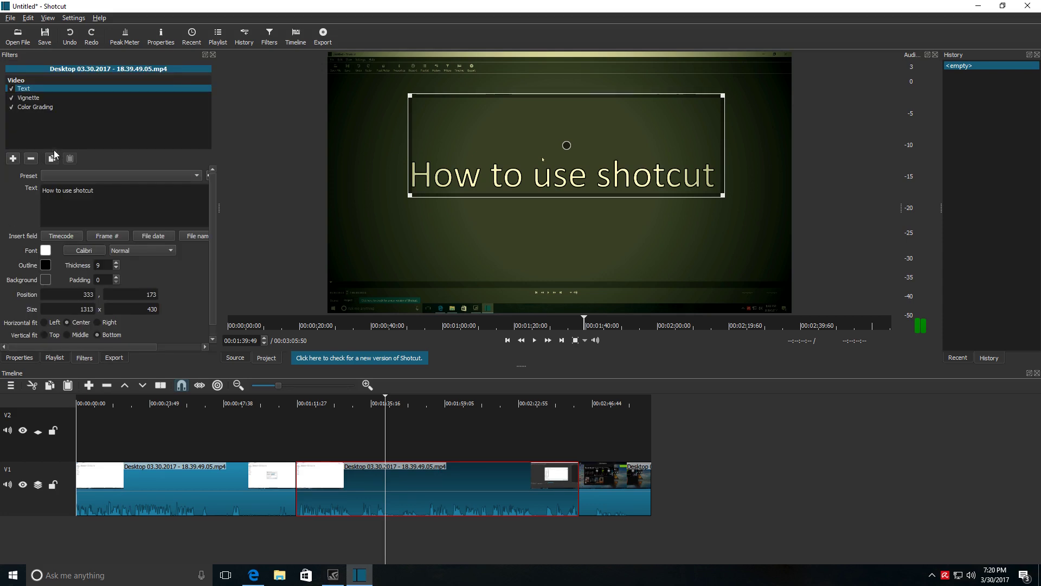
# View the segment's Color Grading settings and list the available video filters
pyautogui.click(36, 108)
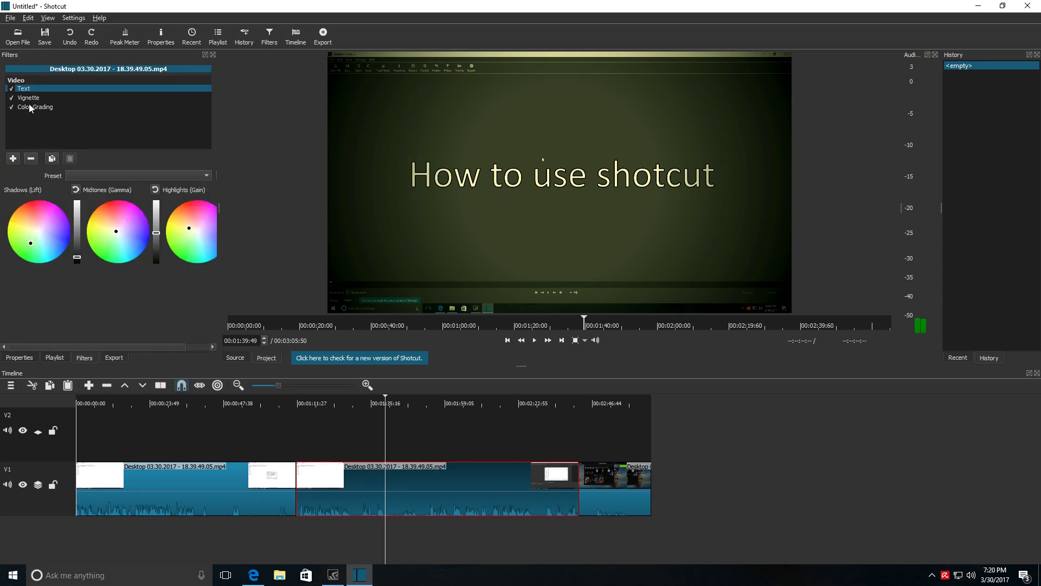
pyautogui.click(13, 159)
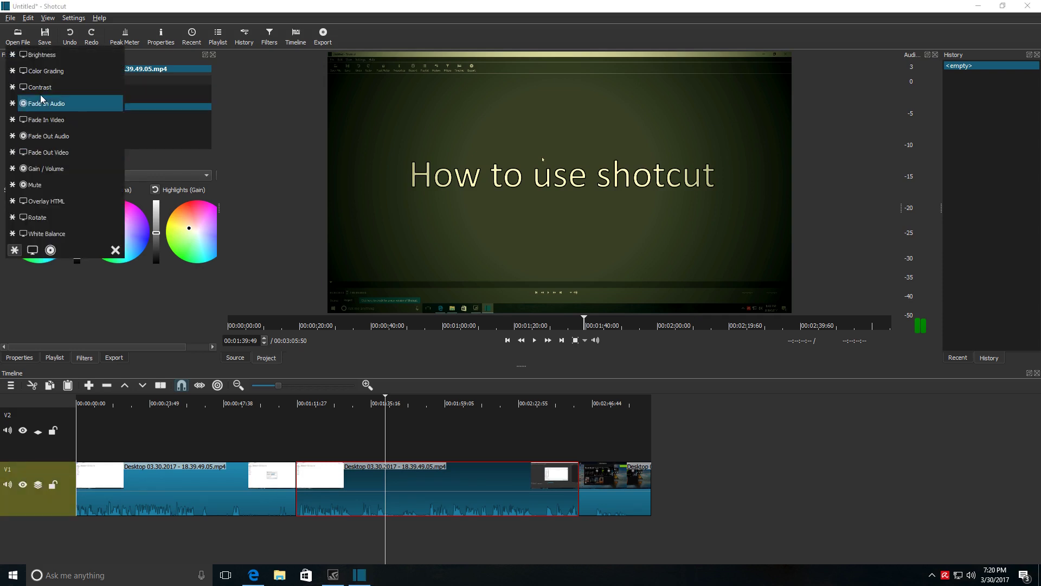
pyautogui.click(33, 249)
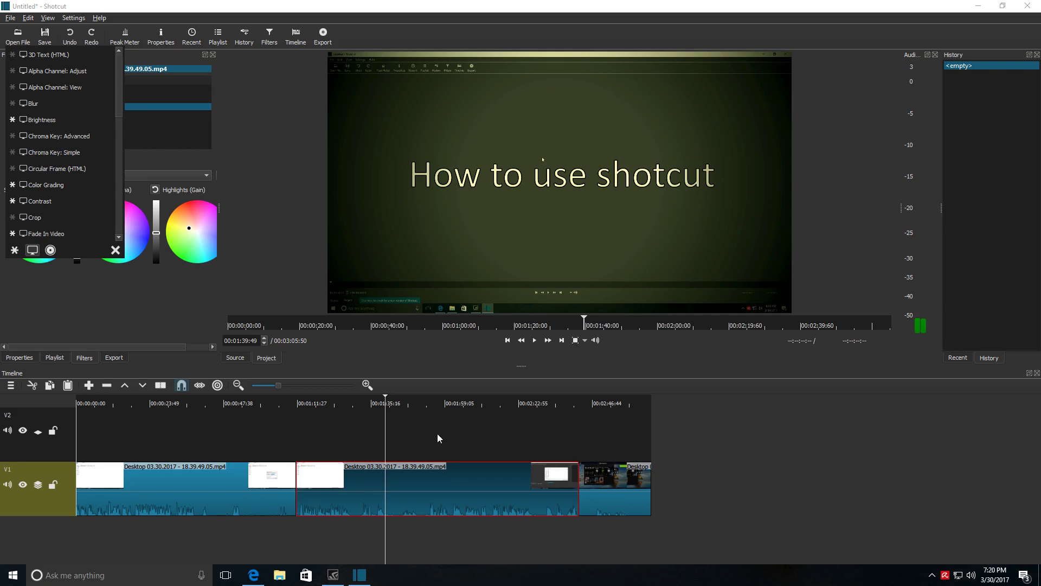
# Select the last clip on V1, set the playhead to about 00:02:47:05 and add the 3D Text (HTML) filter
pyautogui.click(627, 495)
pyautogui.click(581, 446)
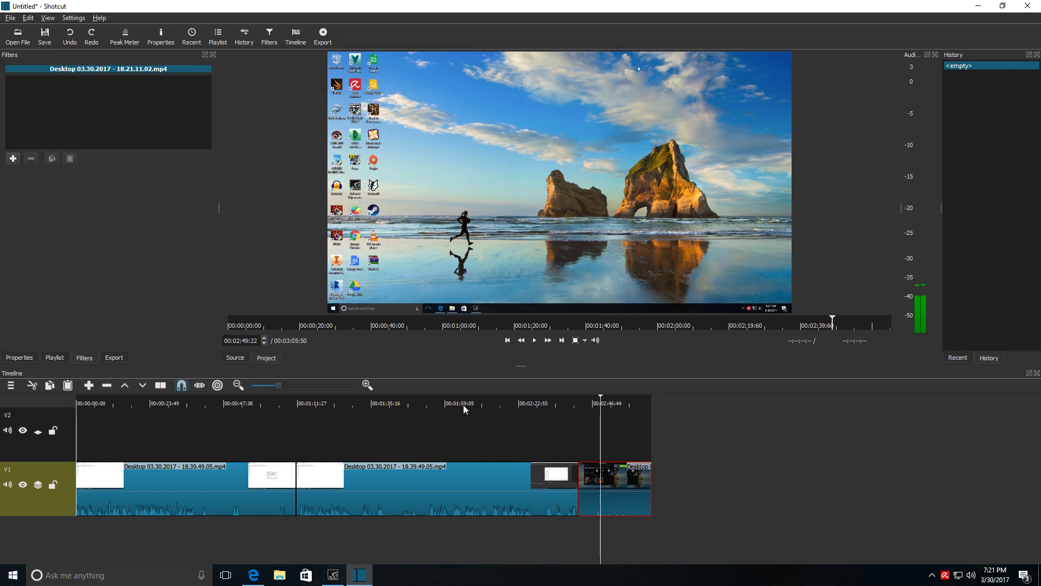
pyautogui.click(593, 432)
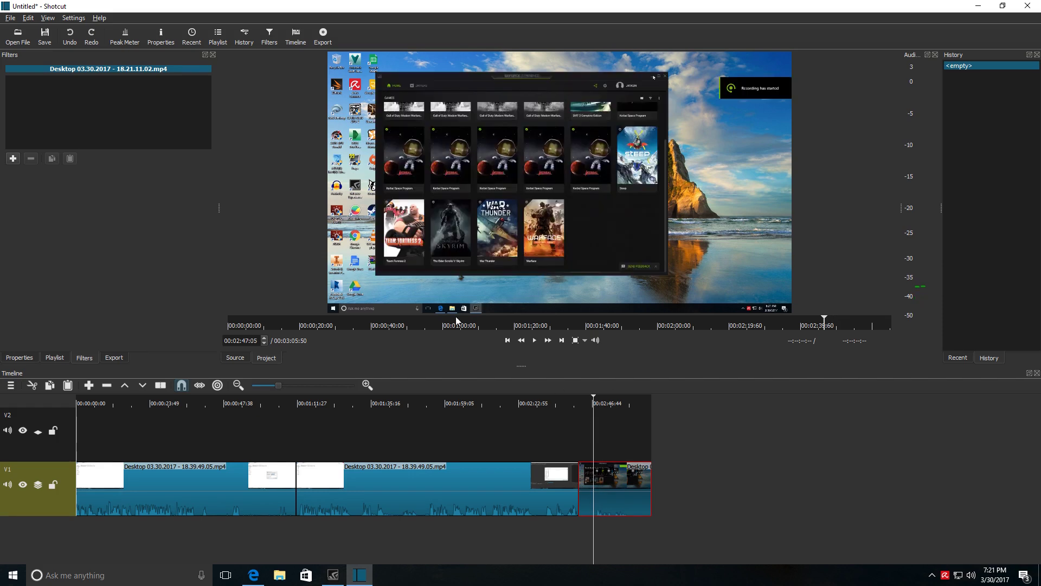
pyautogui.click(13, 158)
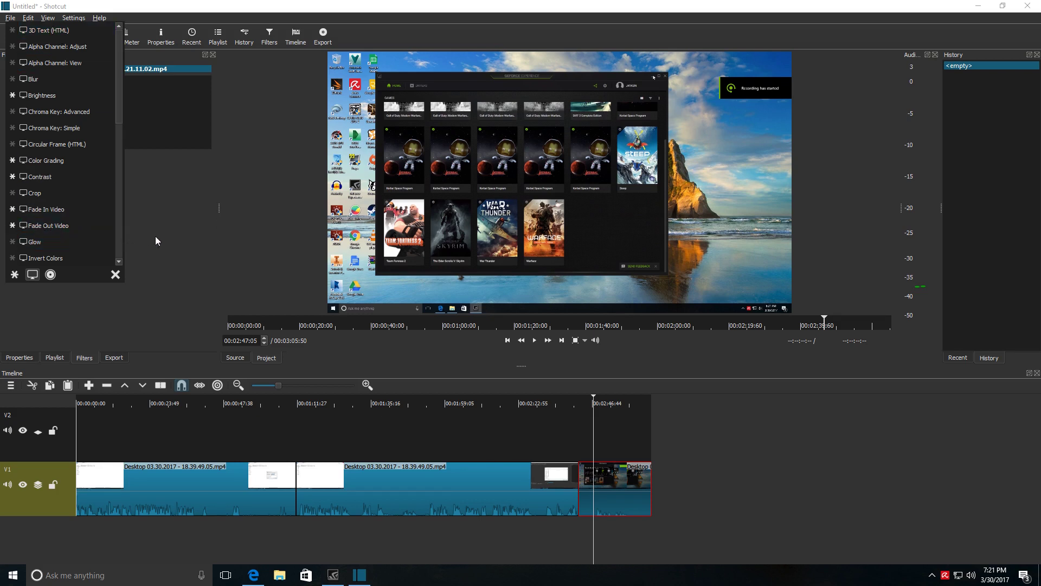
pyautogui.click(50, 31)
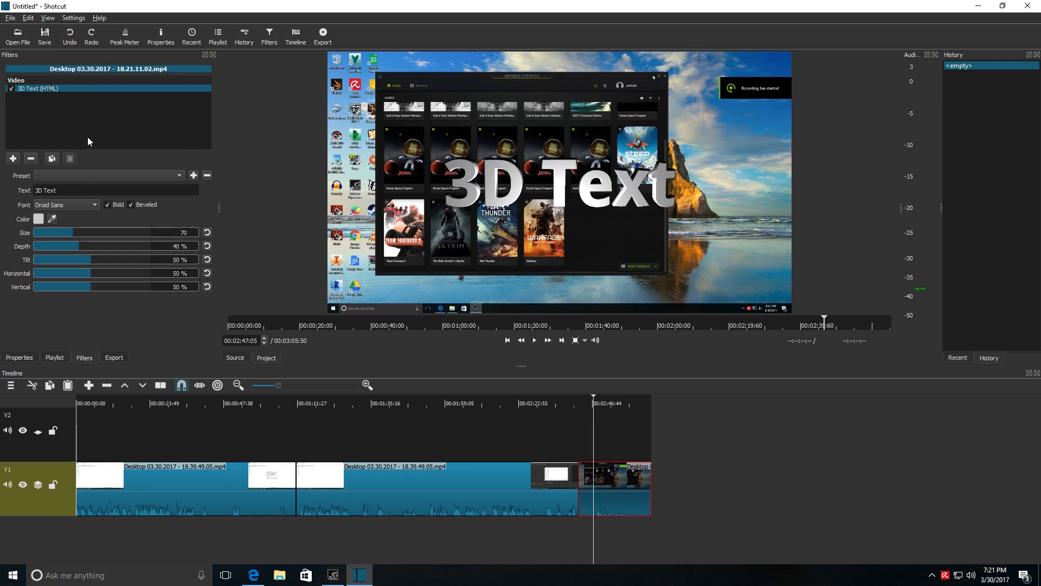
# Replace the 3D text's wording with "Shotcut Tutorial"
pyautogui.moveTo(65, 190); pyautogui.dragTo(1, 188)
pyautogui.write('Sho')
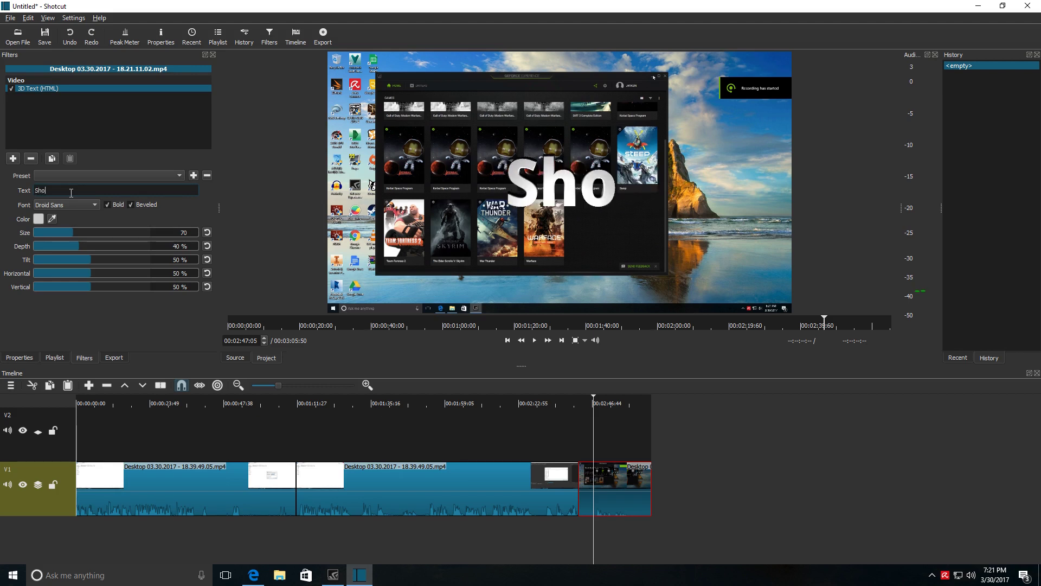
pyautogui.write('tcut ')
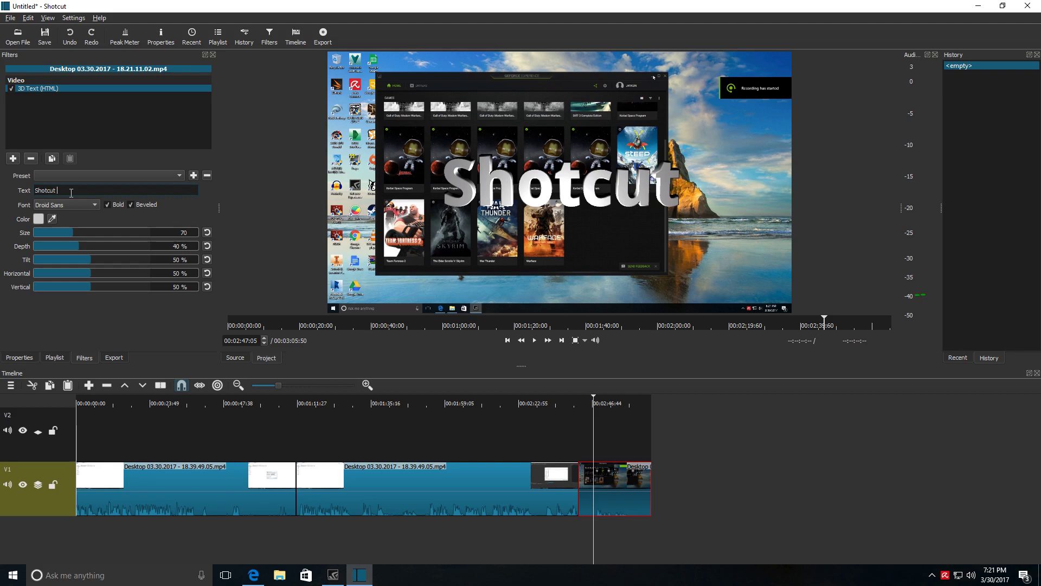
pyautogui.write('Tutor')
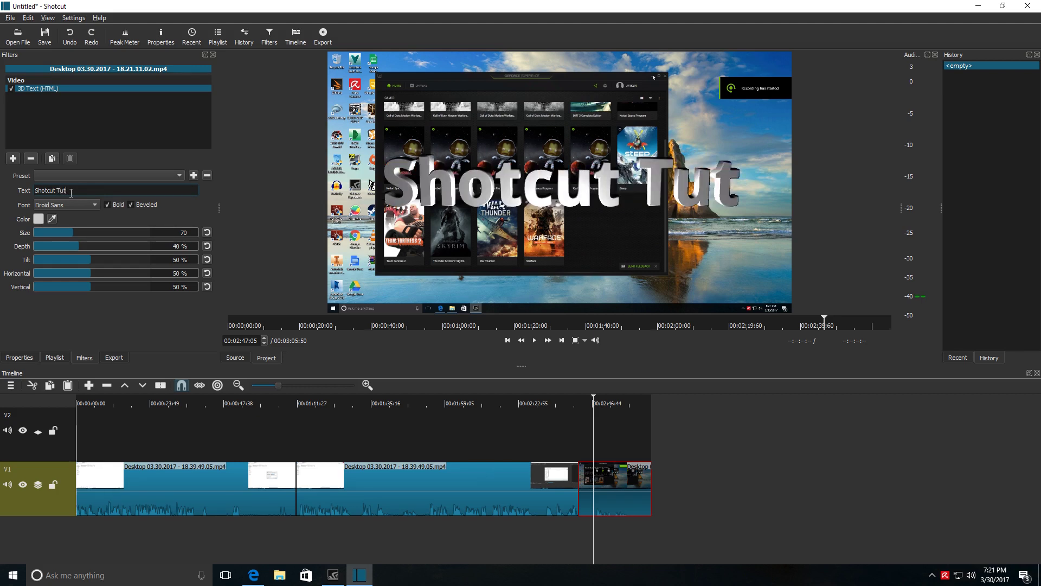
pyautogui.write('ial')
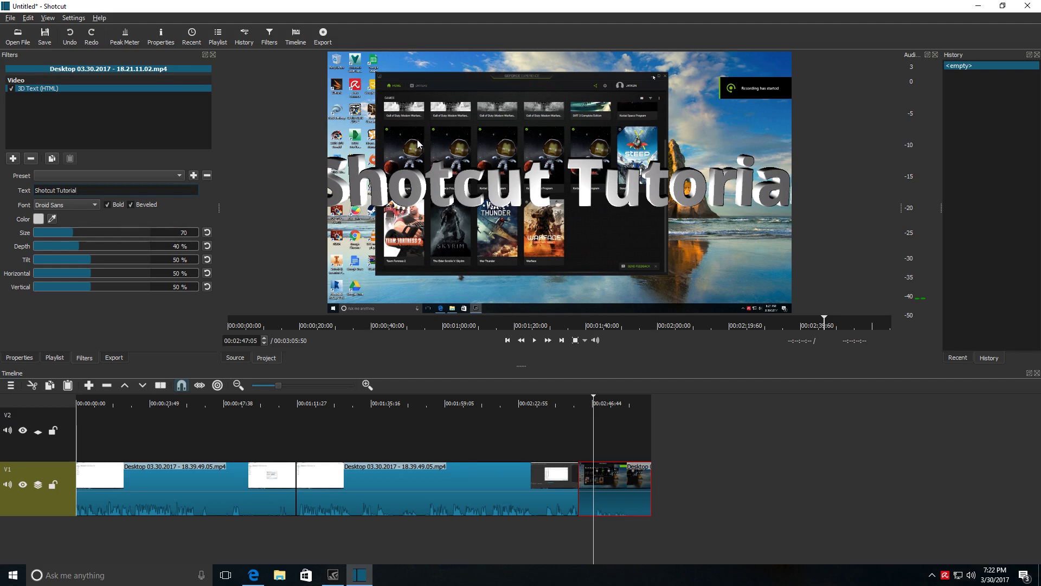
# Set the 3D text's size to 47, depth to 9 %, tilt to 28 %, horizontal to 51 % and vertical to 48 %
pyautogui.moveTo(70, 233); pyautogui.dragTo(45, 234)
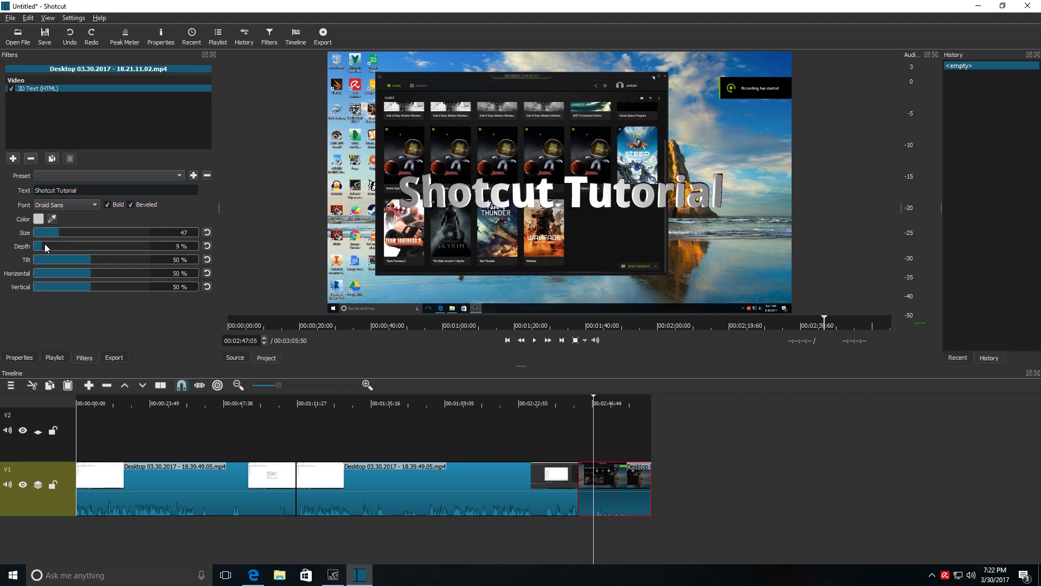
pyautogui.moveTo(69, 260); pyautogui.dragTo(41, 259)
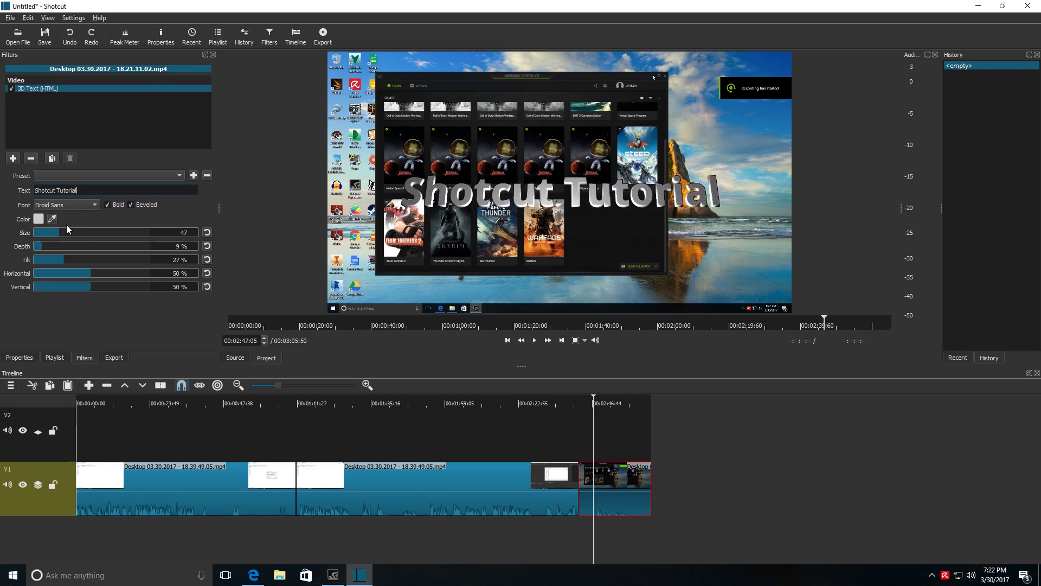
pyautogui.moveTo(70, 271); pyautogui.dragTo(91, 289)
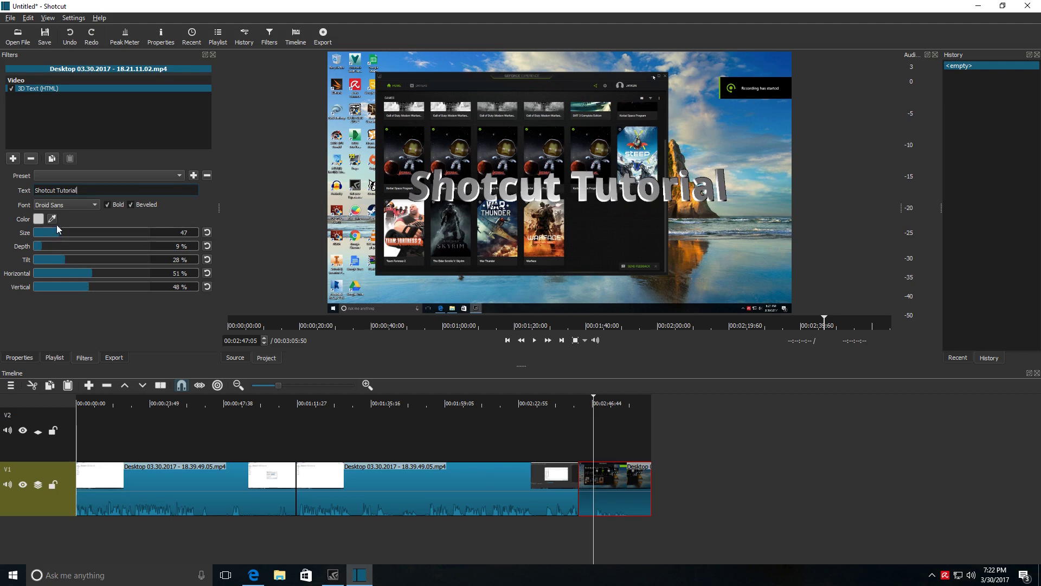
# Try the 3D text without Bold and without Beveled, and turn both options back on
pyautogui.click(109, 203)
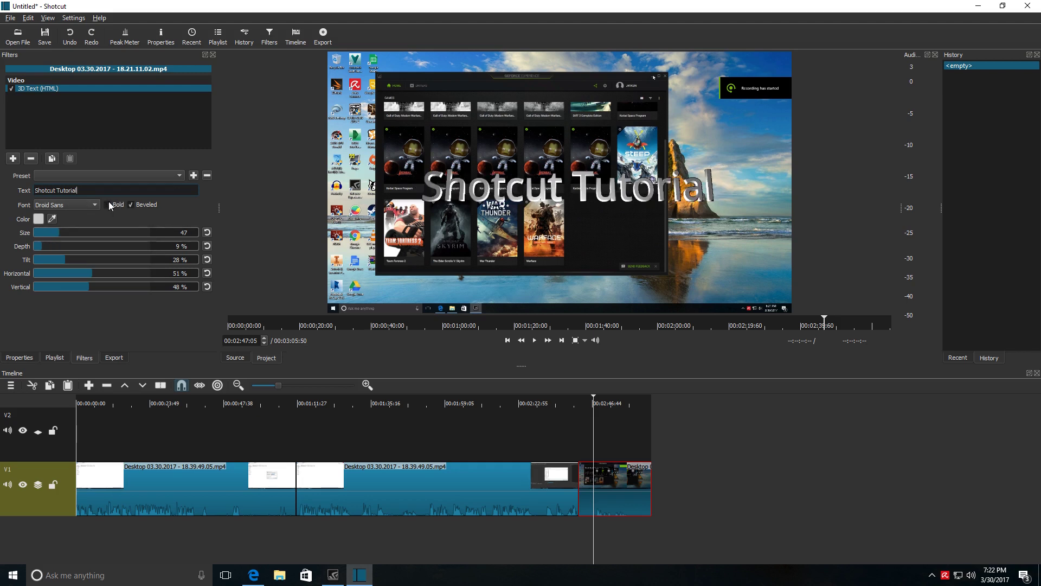
pyautogui.click(109, 203)
pyautogui.click(132, 205)
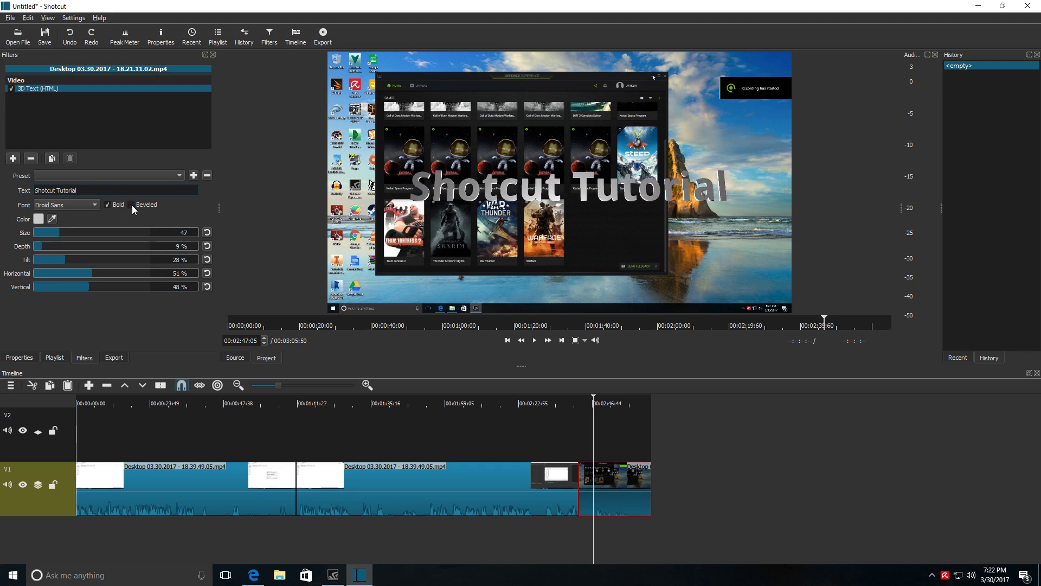
pyautogui.click(106, 201)
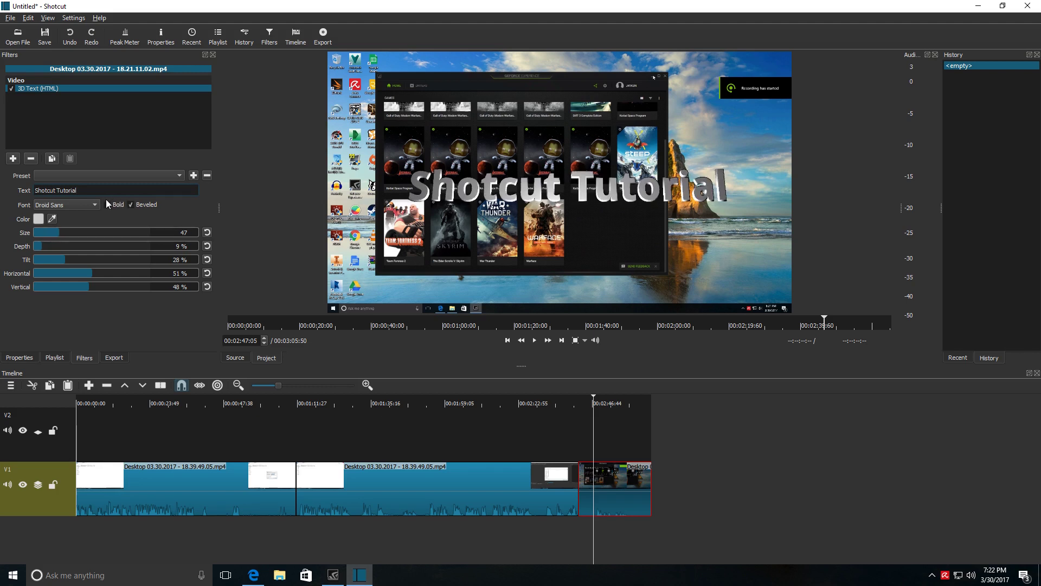
# Try the Droid Serif, Gentilis and Helvetiker fonts on the 3D text and settle on Optimer
pyautogui.click(86, 203)
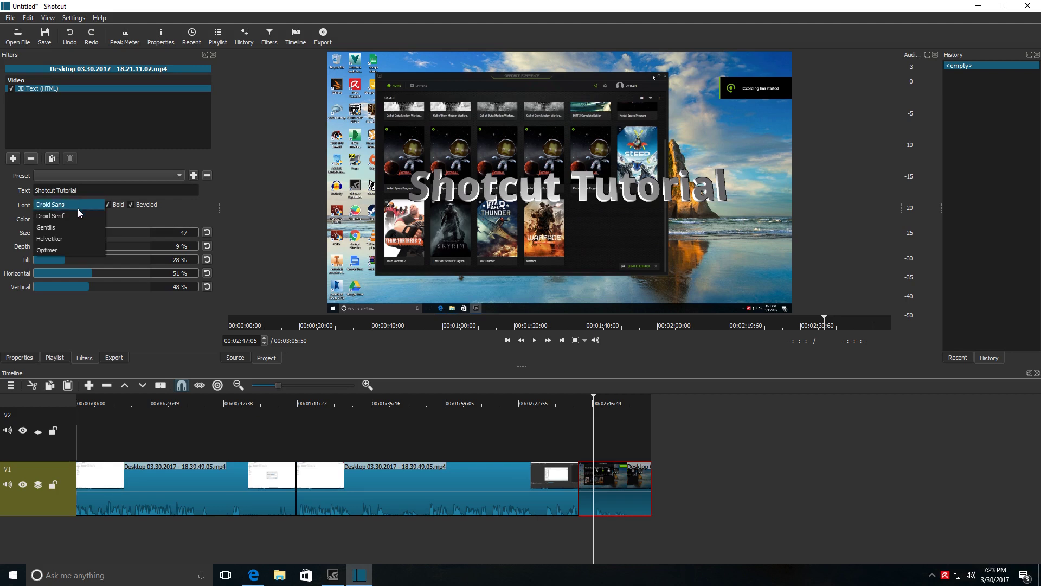
pyautogui.click(69, 208)
pyautogui.click(67, 206)
pyautogui.click(71, 216)
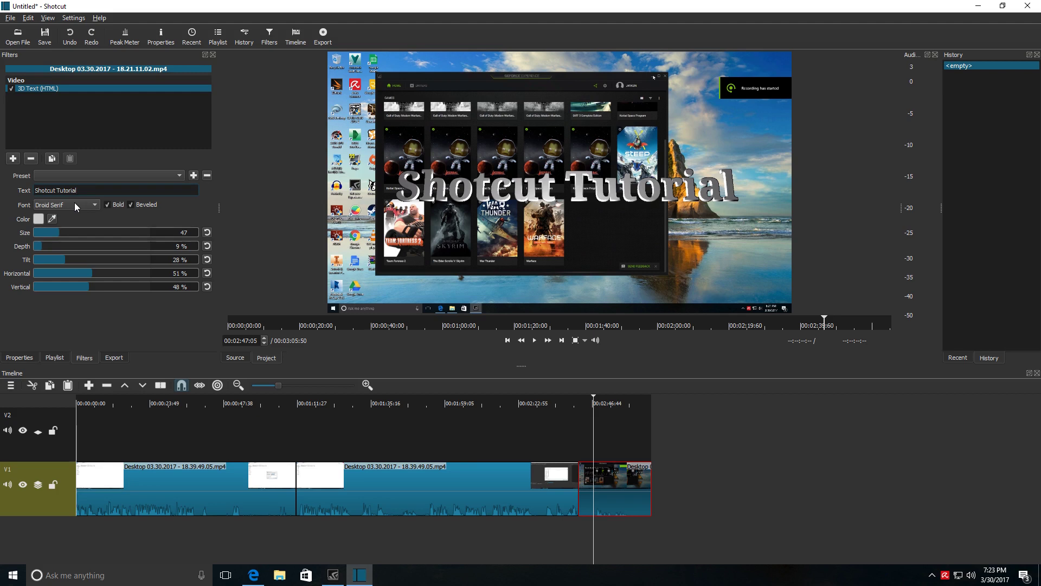
pyautogui.click(74, 203)
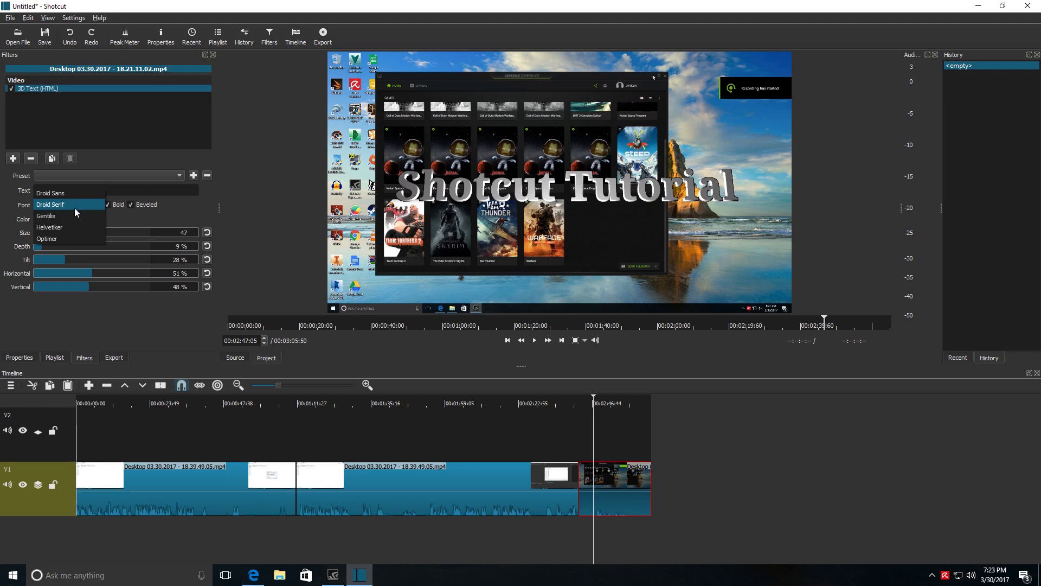
pyautogui.click(74, 217)
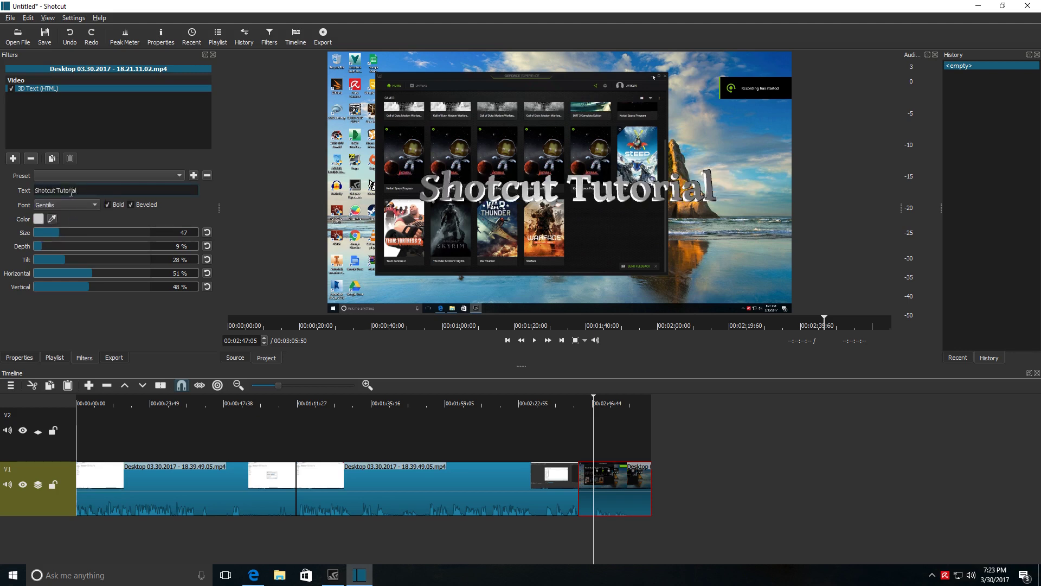
pyautogui.click(63, 204)
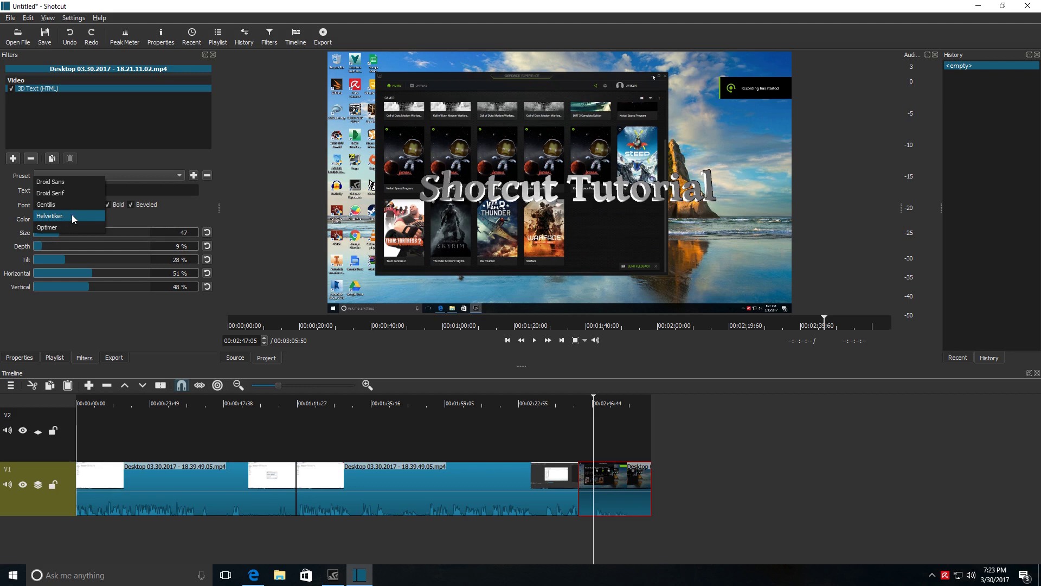
pyautogui.click(72, 216)
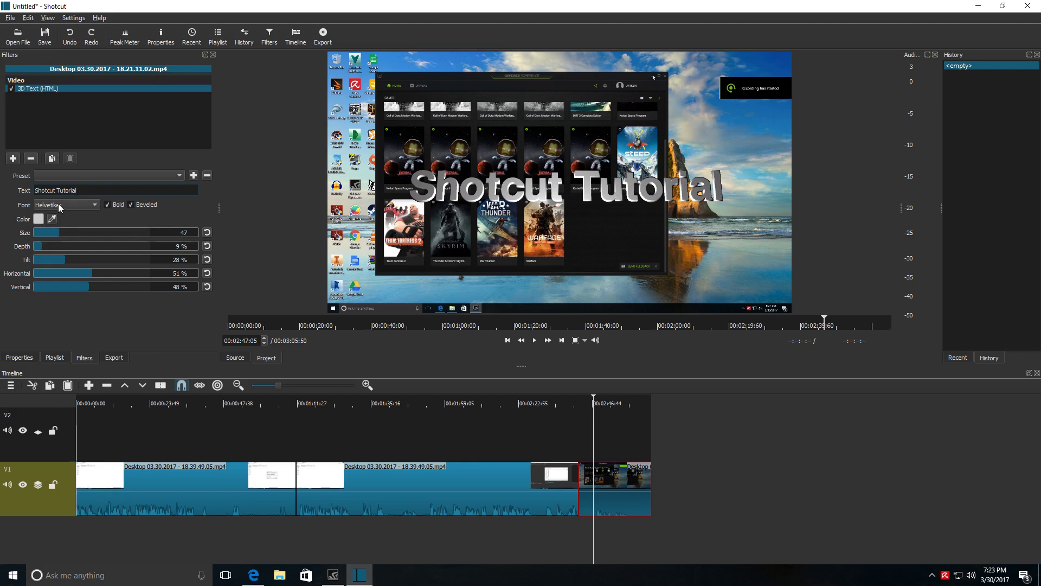
pyautogui.click(60, 208)
pyautogui.click(60, 220)
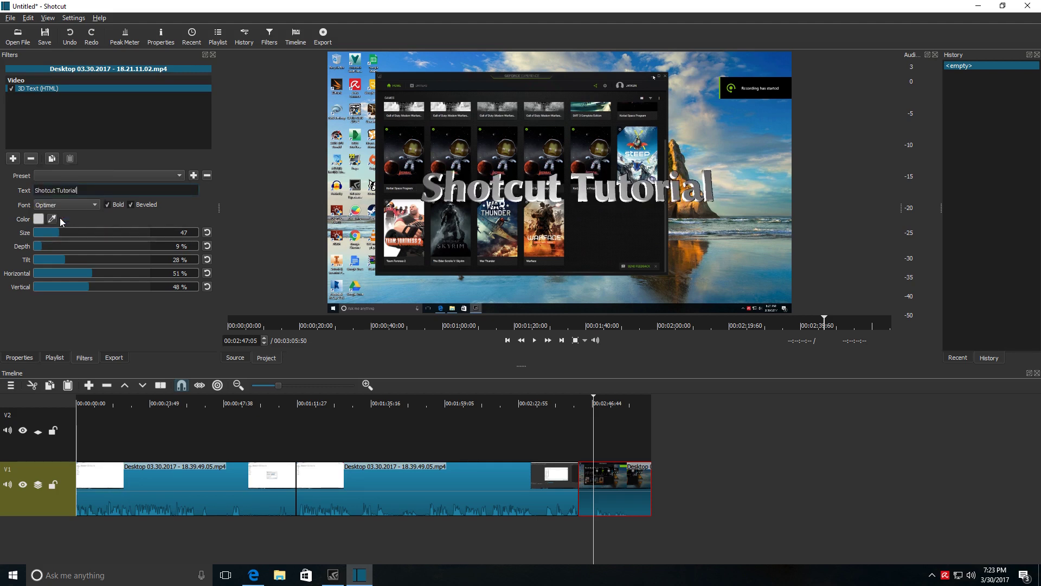
# Set the 3D text's font to Droid Sans and increase its size to 54
pyautogui.click(57, 208)
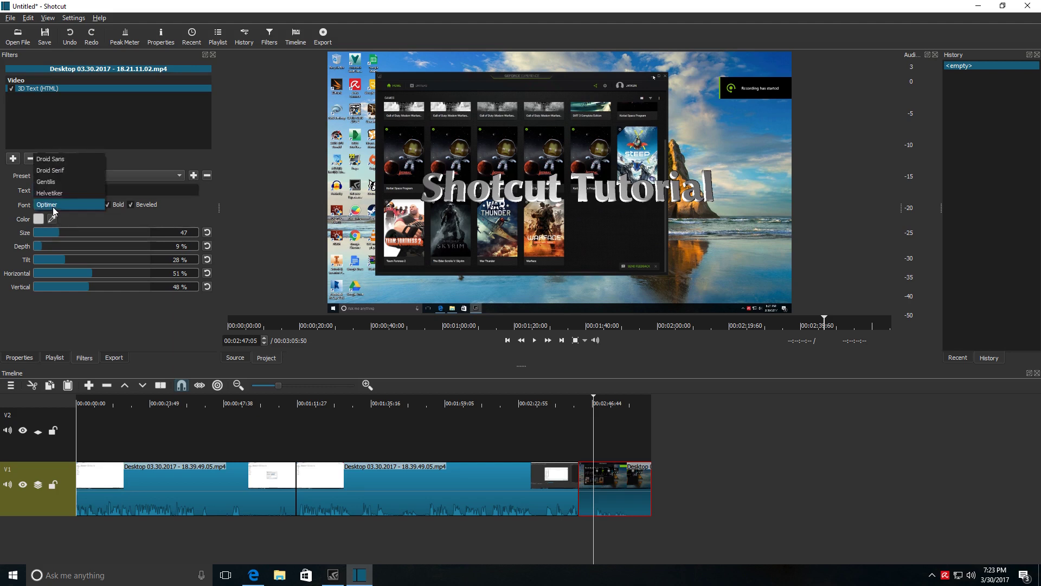
pyautogui.click(45, 160)
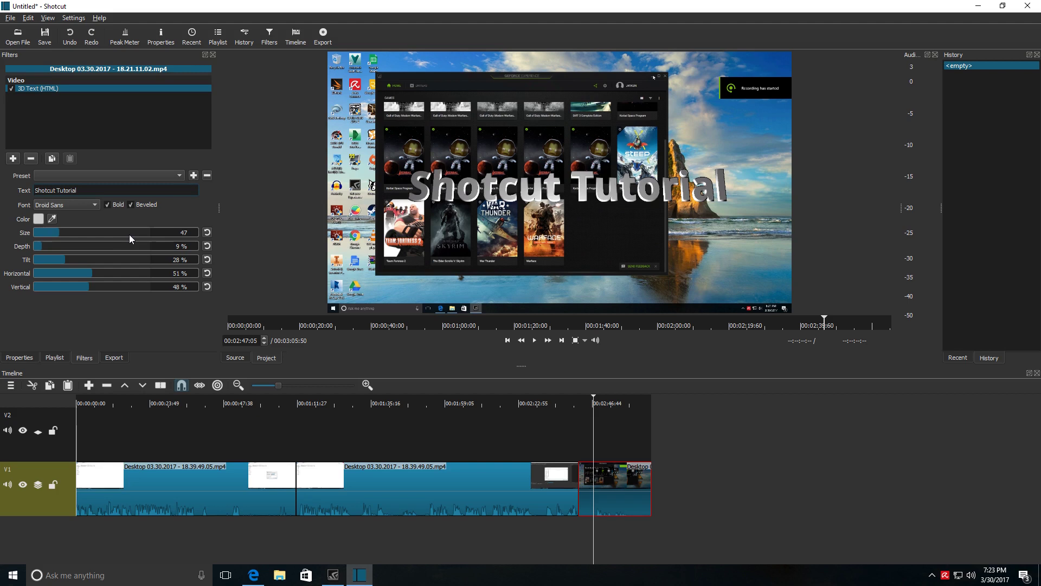
pyautogui.scroll(-4, 129, 235)
pyautogui.click(52, 232)
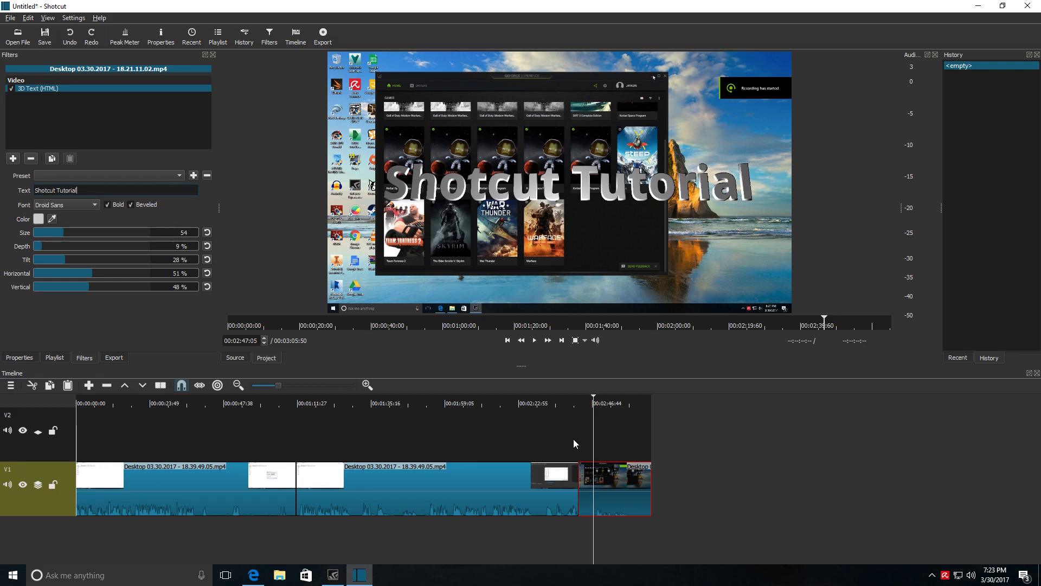
# Add a Fade In Video filter to the last clip and play the timeline across its start to preview the fade
pyautogui.click(13, 158)
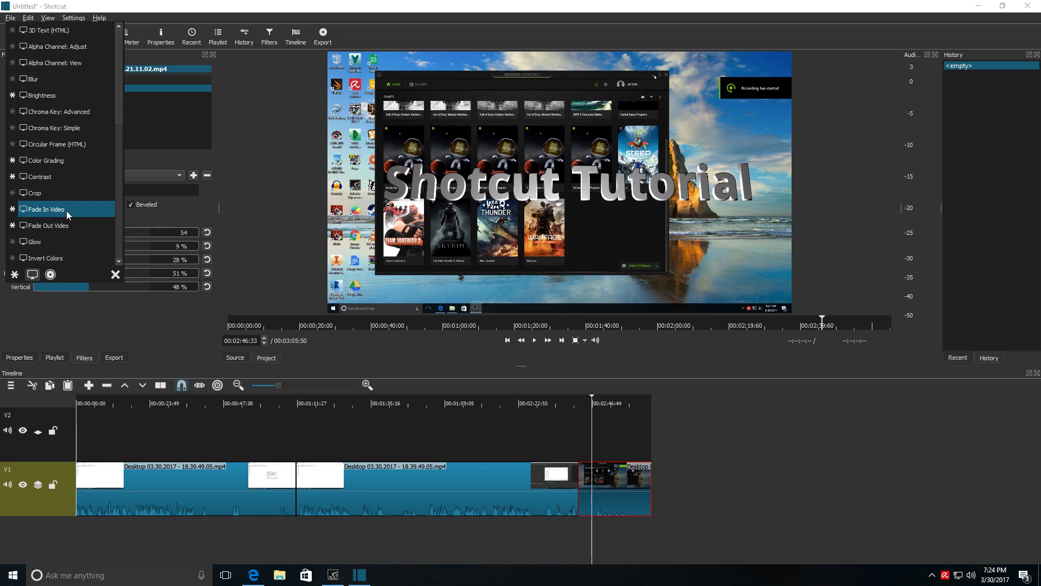
pyautogui.click(67, 211)
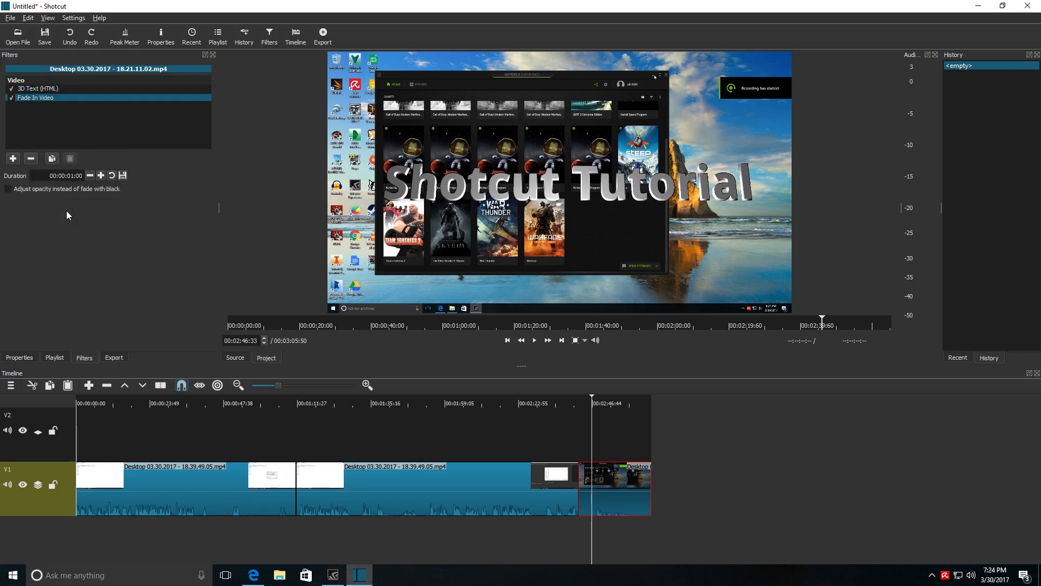
pyautogui.moveTo(592, 436); pyautogui.dragTo(574, 457)
pyautogui.click(531, 341)
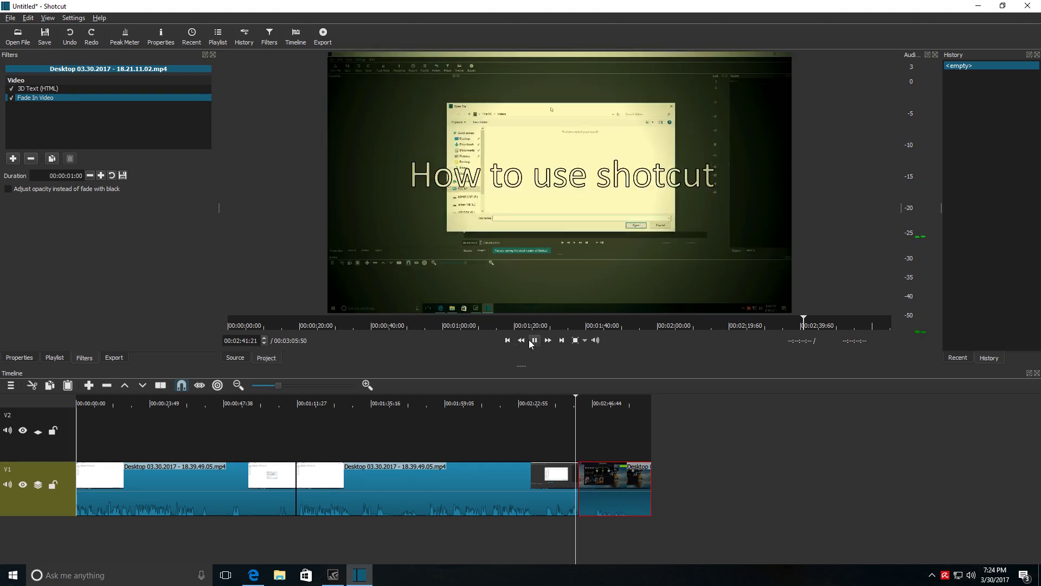
pyautogui.click(531, 343)
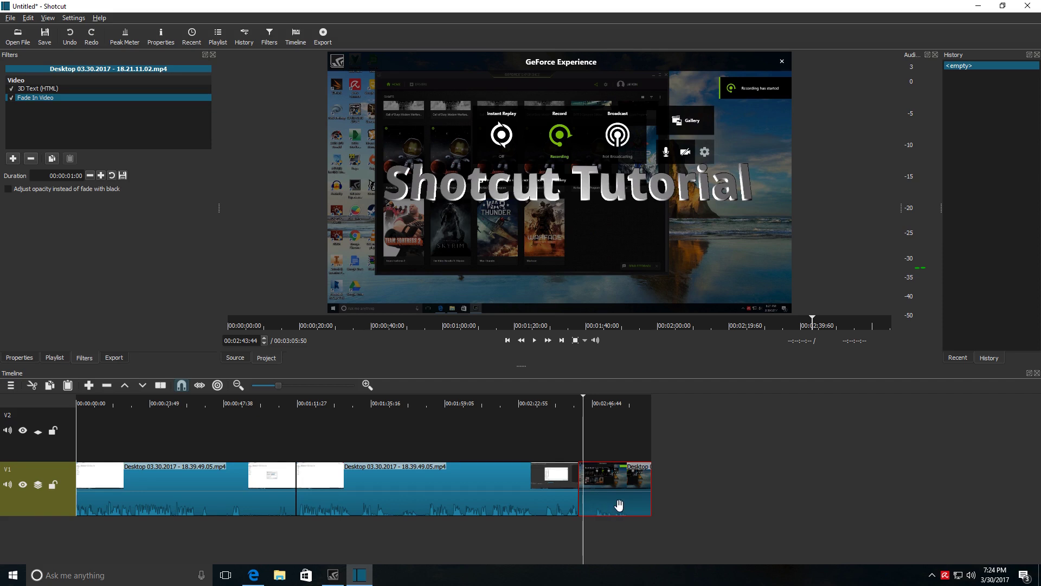
# Add another video track above V2 in the timeline and close the crashed program
pyautogui.moveTo(618, 506); pyautogui.dragTo(610, 484)
pyautogui.click(10, 389)
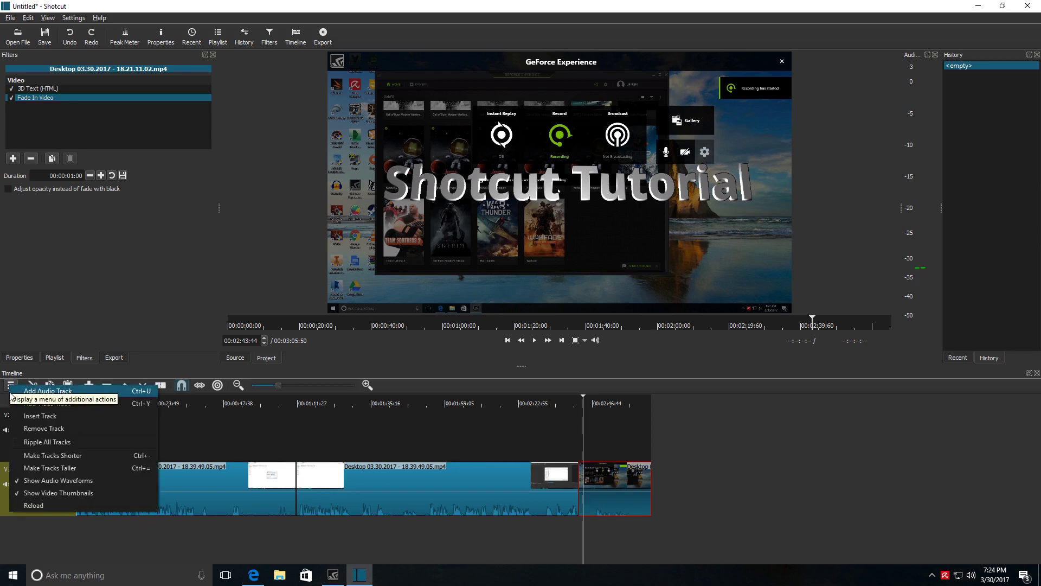
pyautogui.click(77, 405)
pyautogui.scroll(-1, 599, 506)
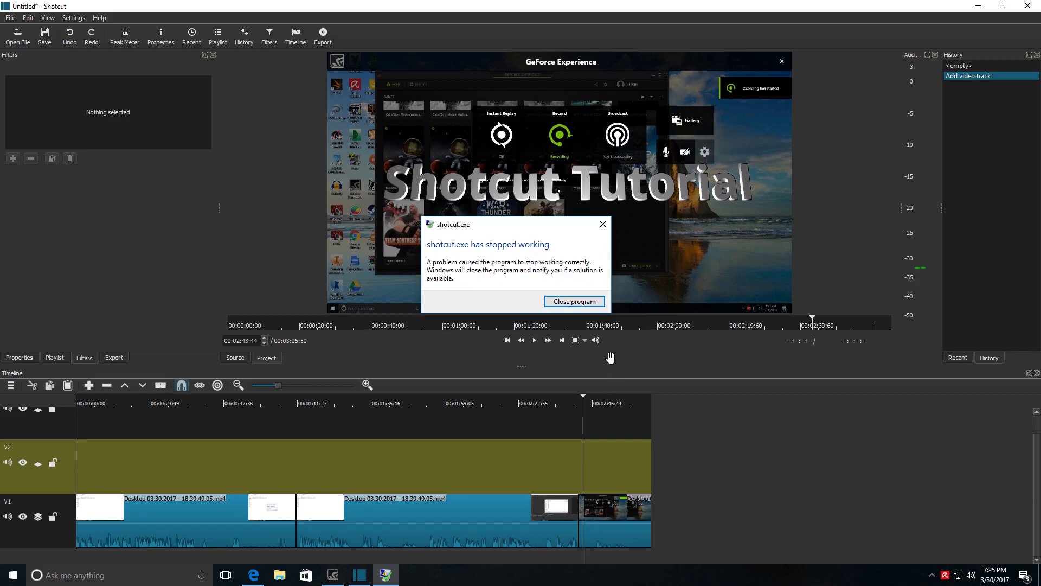
pyautogui.click(567, 302)
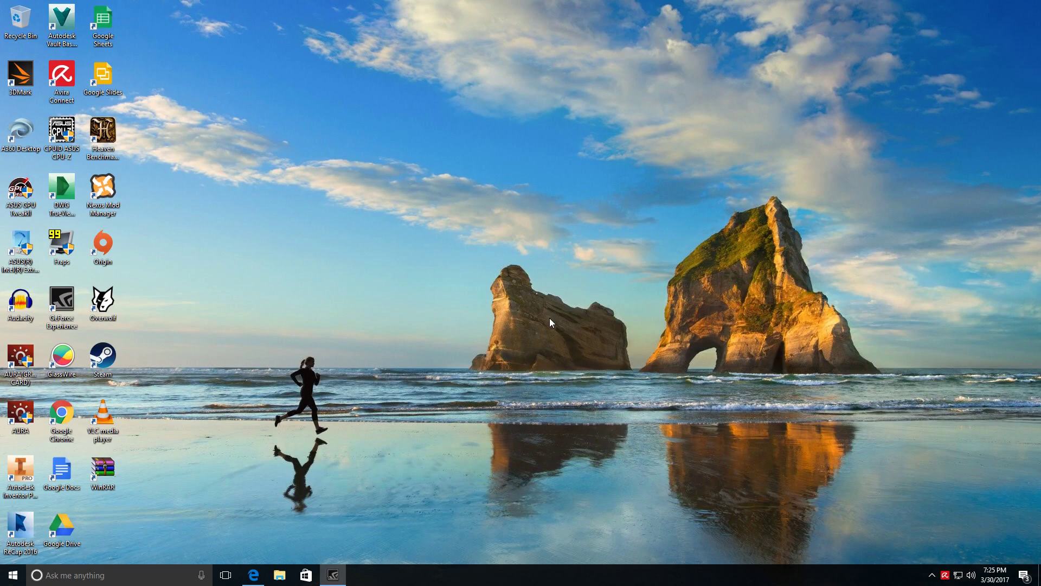
# Switch to GeForce Experience, stop and save the running screen recording, start a new one and minimise the window
pyautogui.click(332, 576)
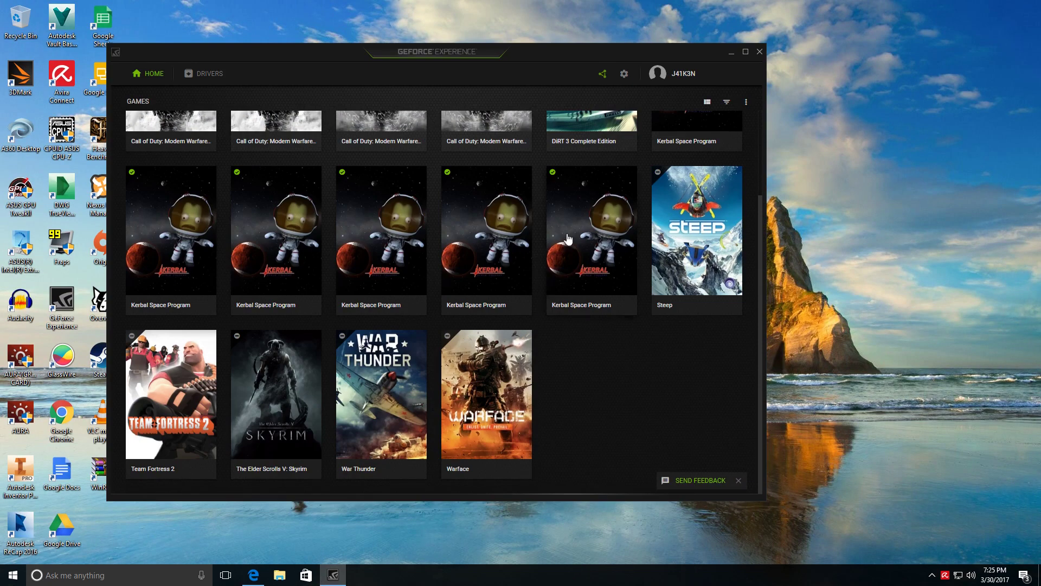
pyautogui.click(602, 72)
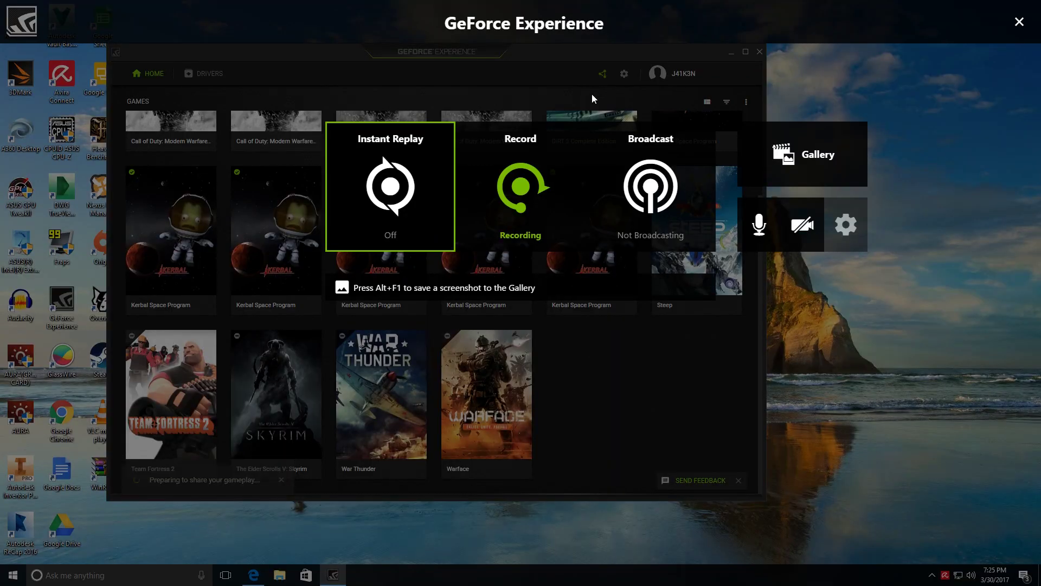
pyautogui.click(511, 216)
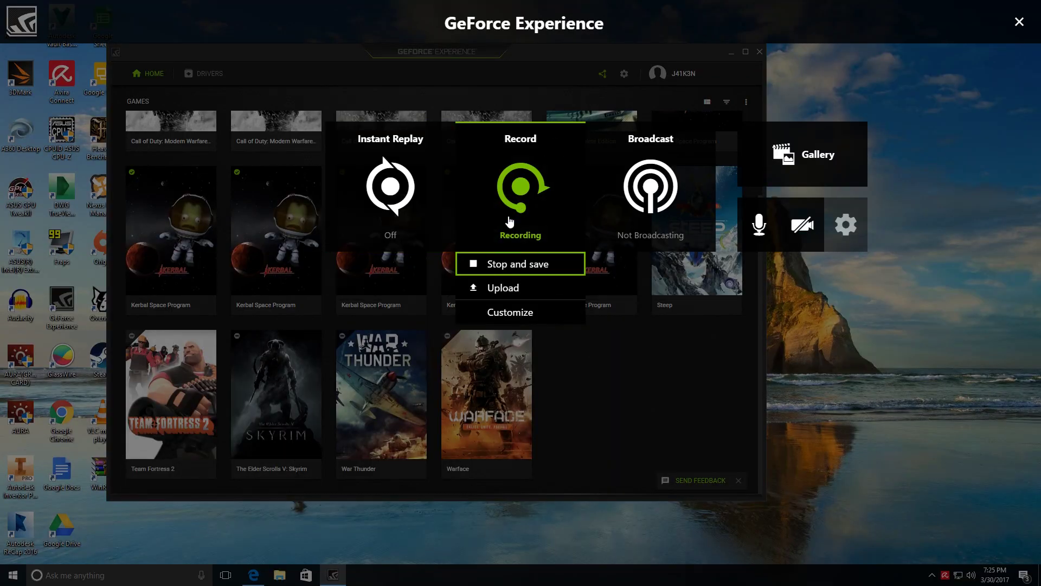
pyautogui.click(503, 266)
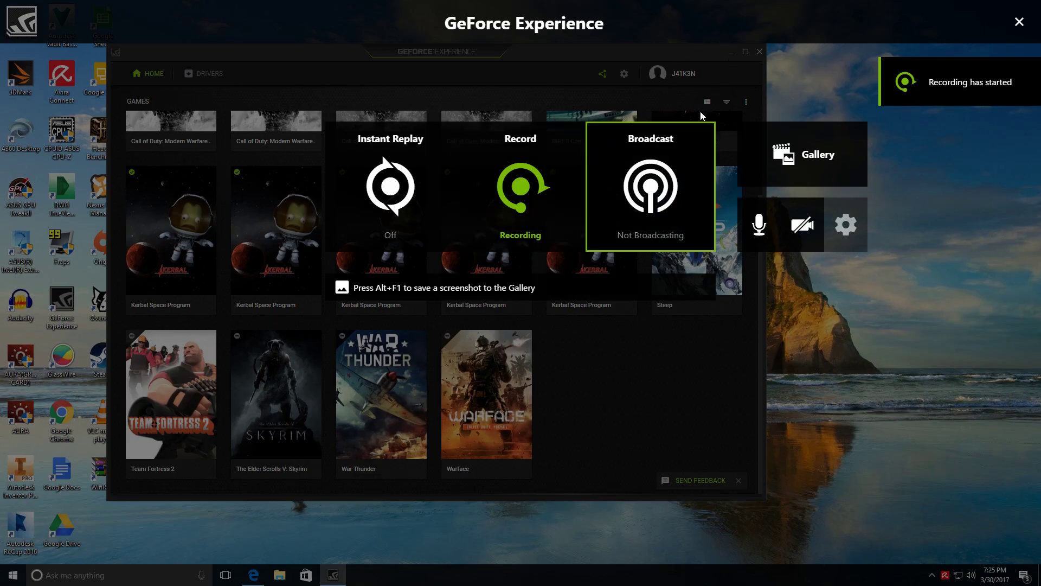
pyautogui.click(1020, 23)
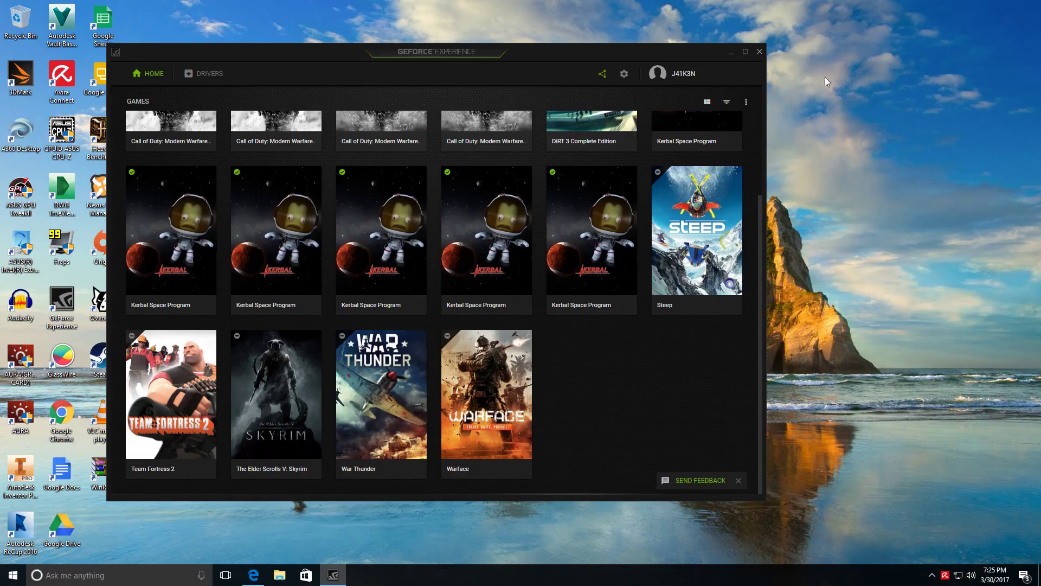
pyautogui.click(731, 53)
# Relaunch Shotcut with the auto-saved project recovered, and arrange it as a maximised window with a taller timeline
pyautogui.click(13, 574)
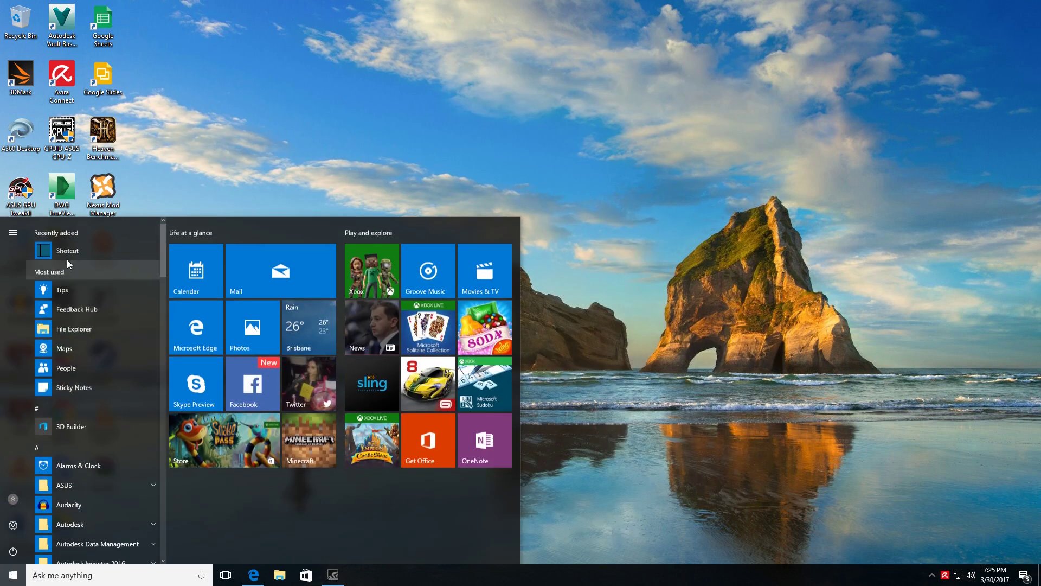
pyautogui.click(87, 252)
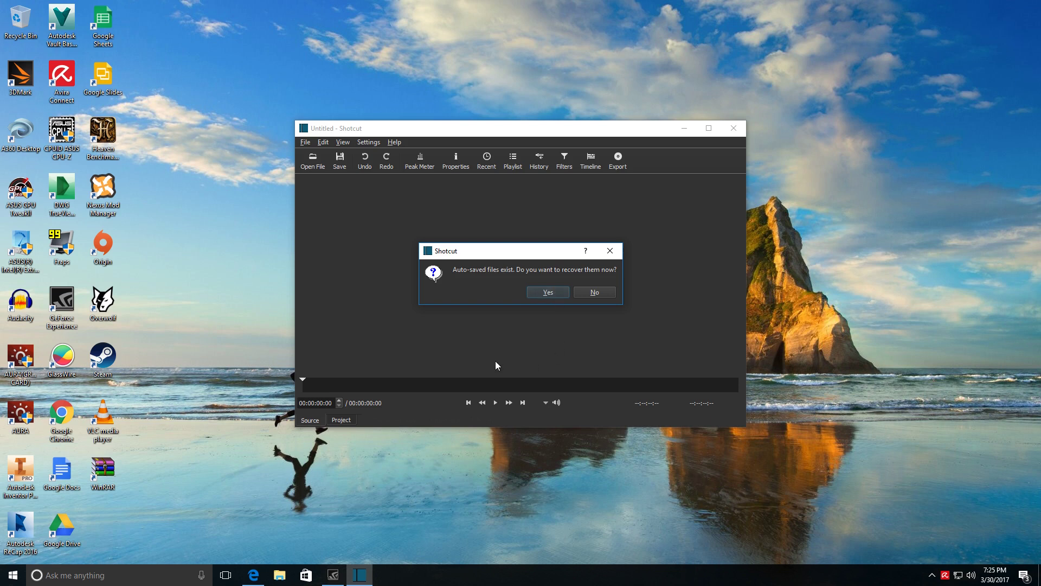
pyautogui.click(545, 293)
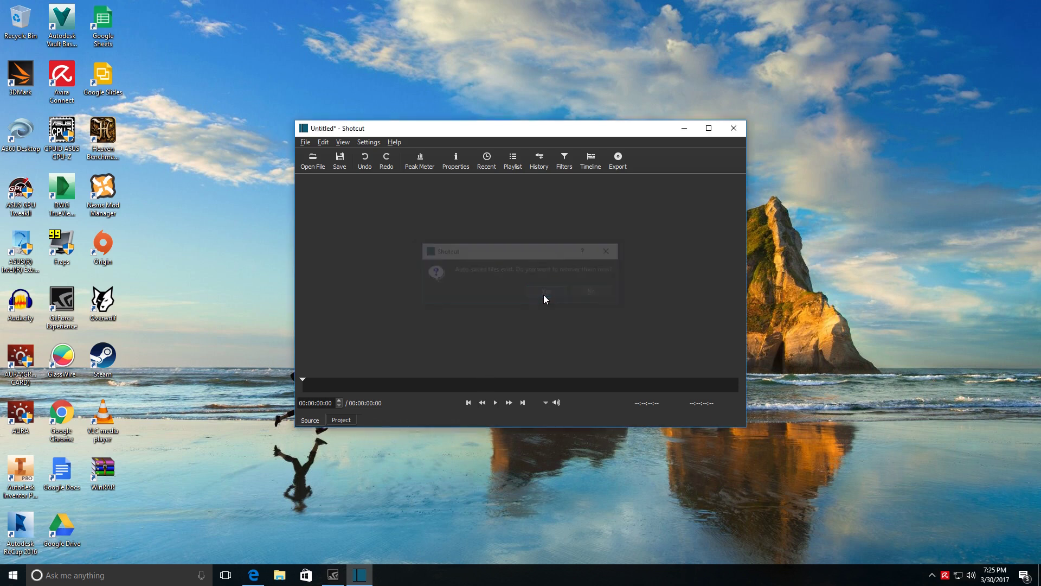
pyautogui.click(709, 128)
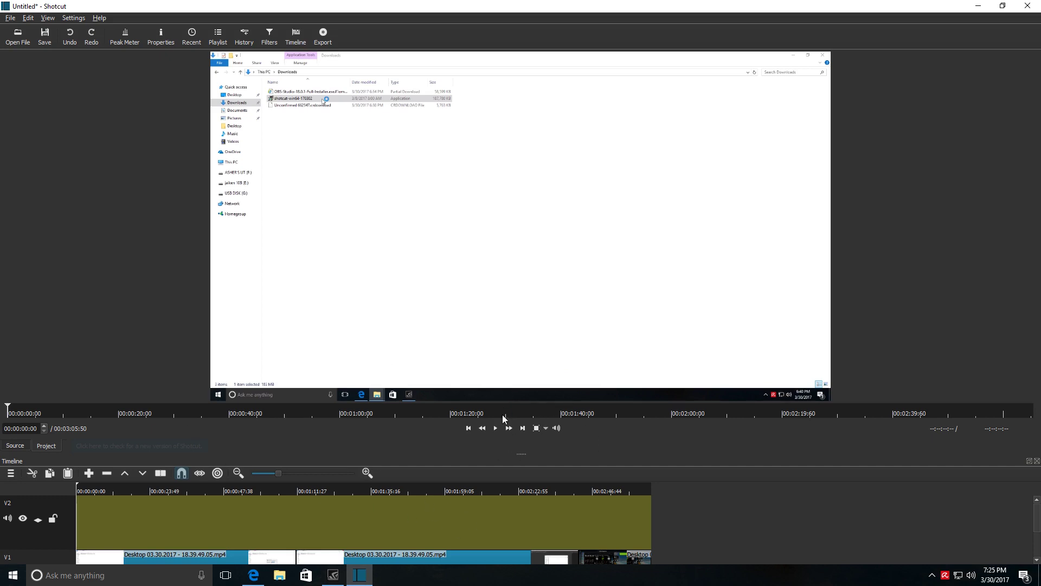
pyautogui.moveTo(522, 454); pyautogui.dragTo(514, 367)
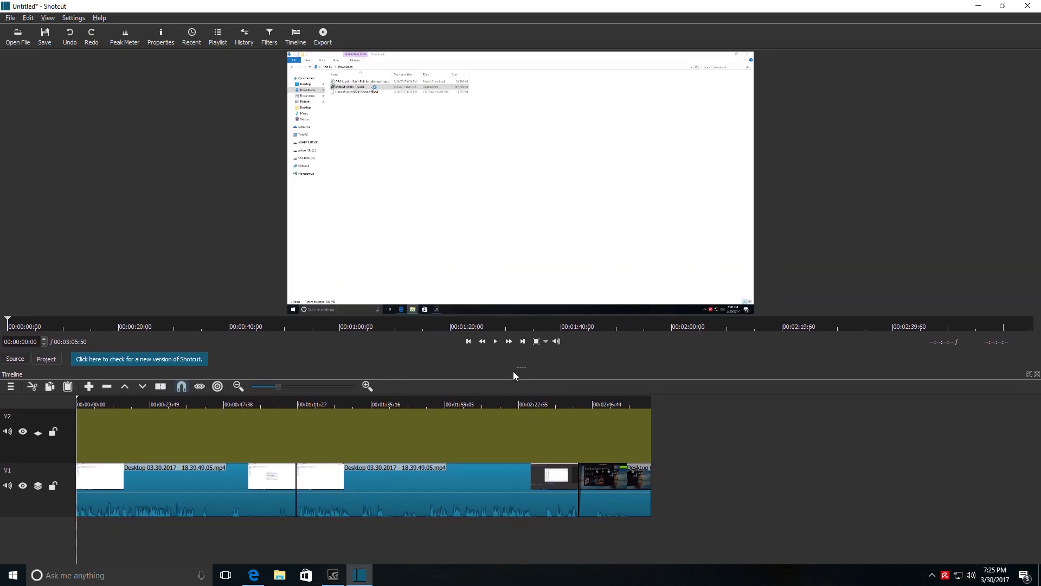
# Move the last clip from V1 up to track V2 above the second V1 clip, and play the timeline across its start
pyautogui.moveTo(604, 495); pyautogui.dragTo(494, 417)
pyautogui.moveTo(438, 459); pyautogui.dragTo(453, 459)
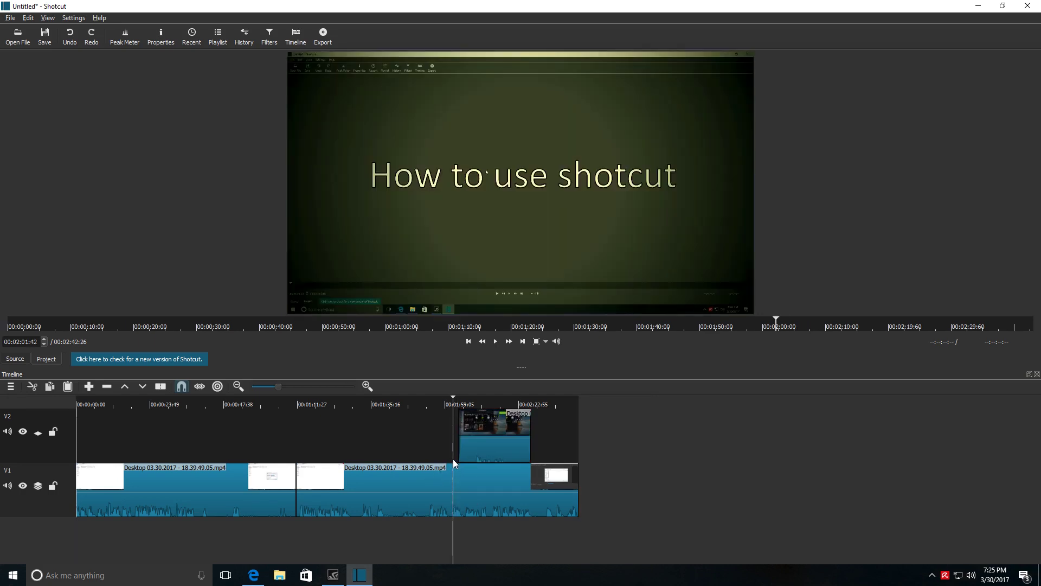
pyautogui.click(496, 341)
pyautogui.click(496, 342)
pyautogui.click(481, 432)
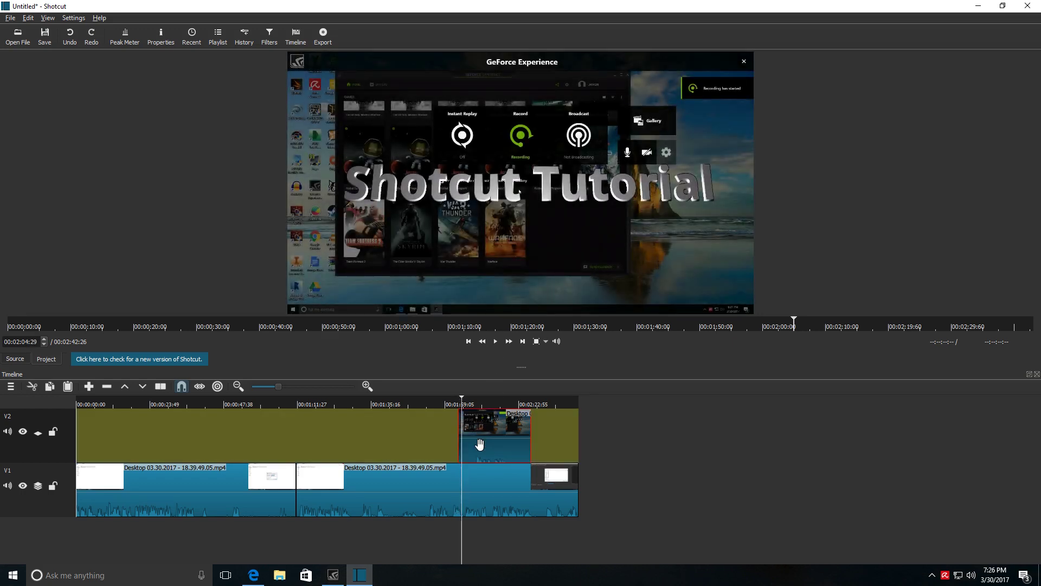
pyautogui.moveTo(465, 421); pyautogui.dragTo(458, 420)
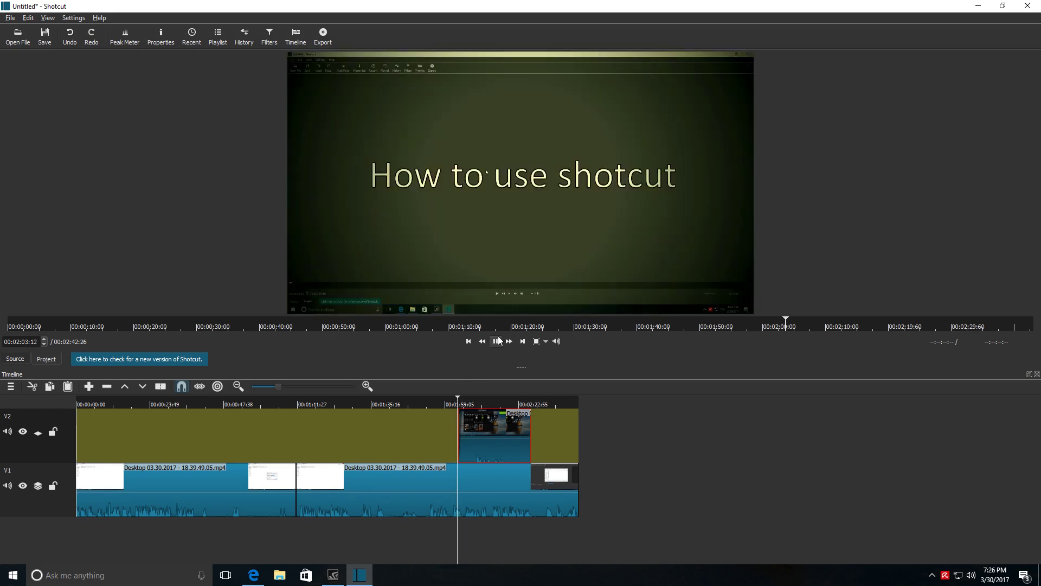
pyautogui.click(497, 341)
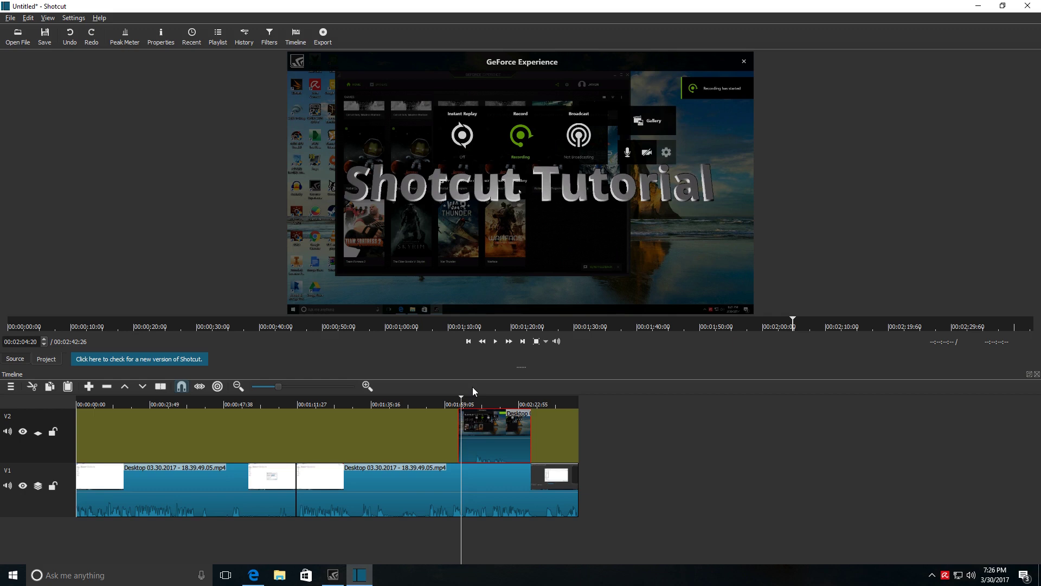
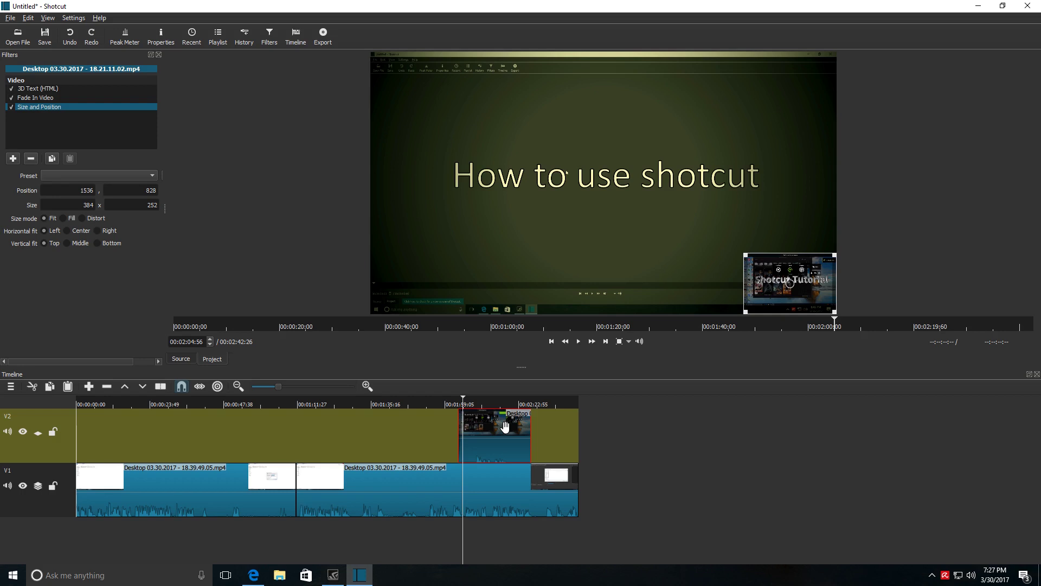
# Overlap the second V1 clip with the end of the first to create a transition starting at 00:01:02:41, and play it back
pyautogui.click(371, 491)
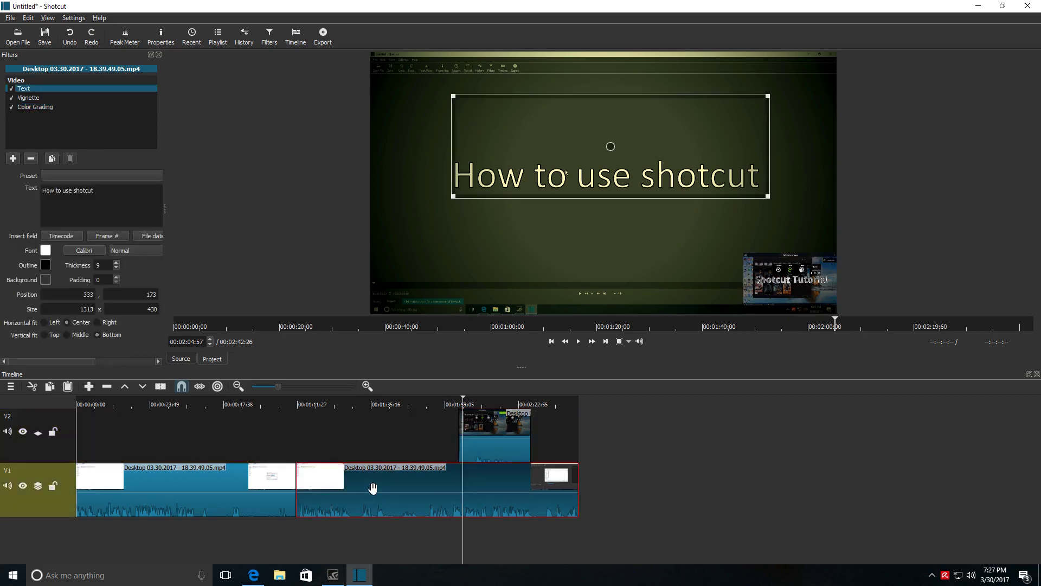
pyautogui.moveTo(425, 470); pyautogui.dragTo(288, 479)
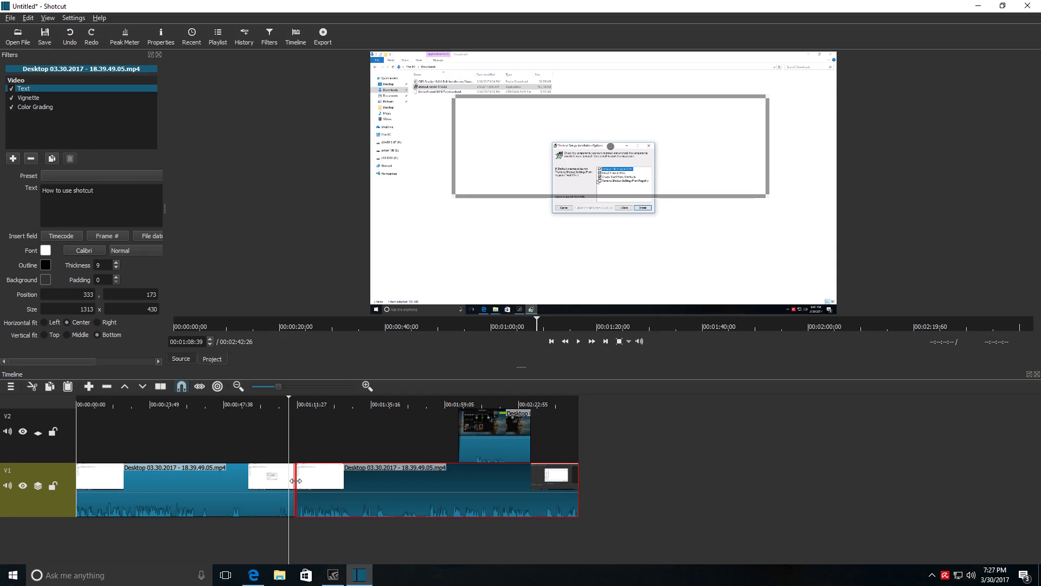
pyautogui.click(389, 442)
pyautogui.moveTo(408, 441); pyautogui.dragTo(271, 460)
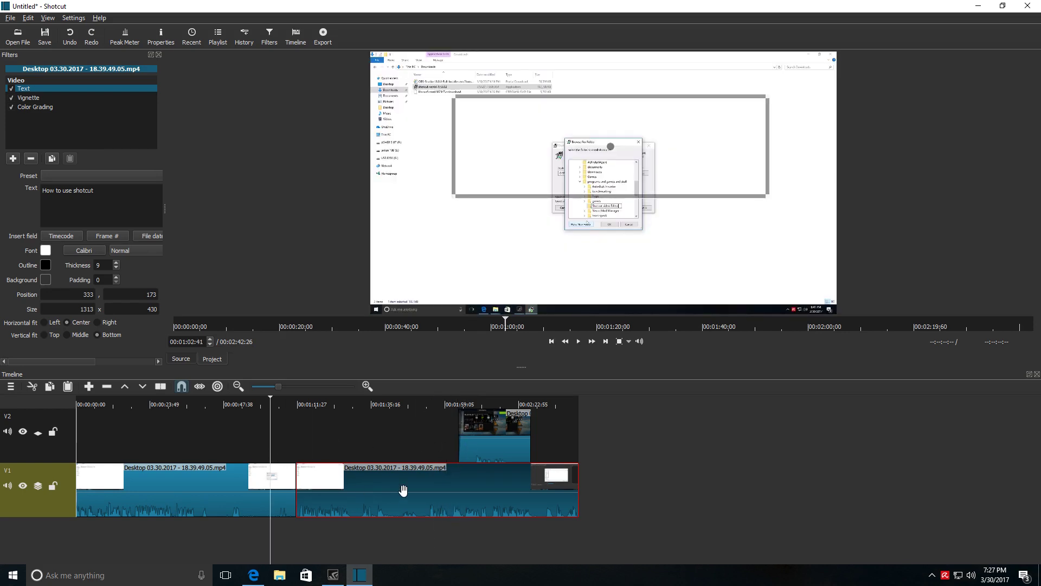
pyautogui.moveTo(420, 485); pyautogui.dragTo(394, 483)
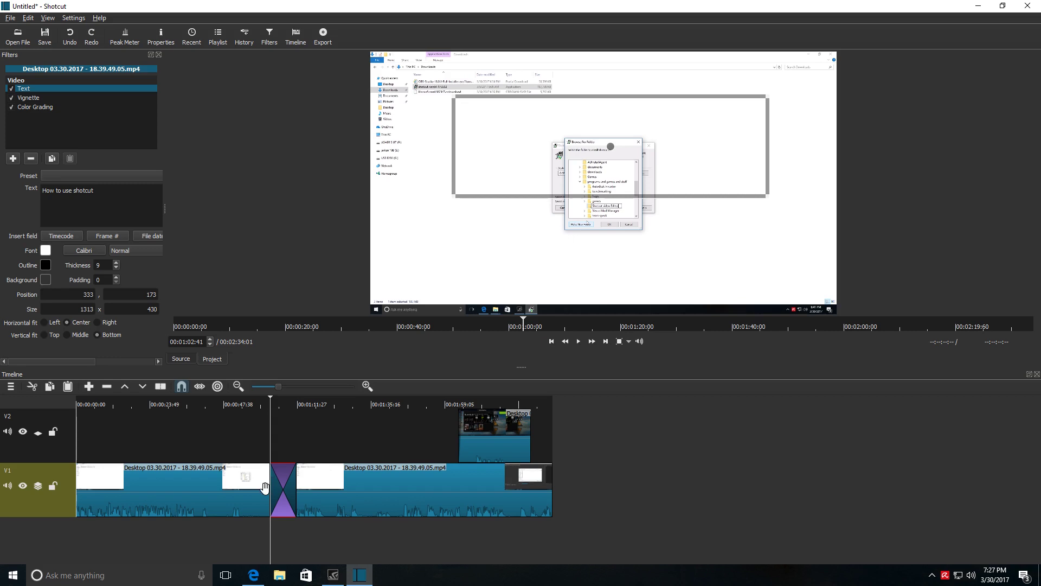
pyautogui.click(578, 341)
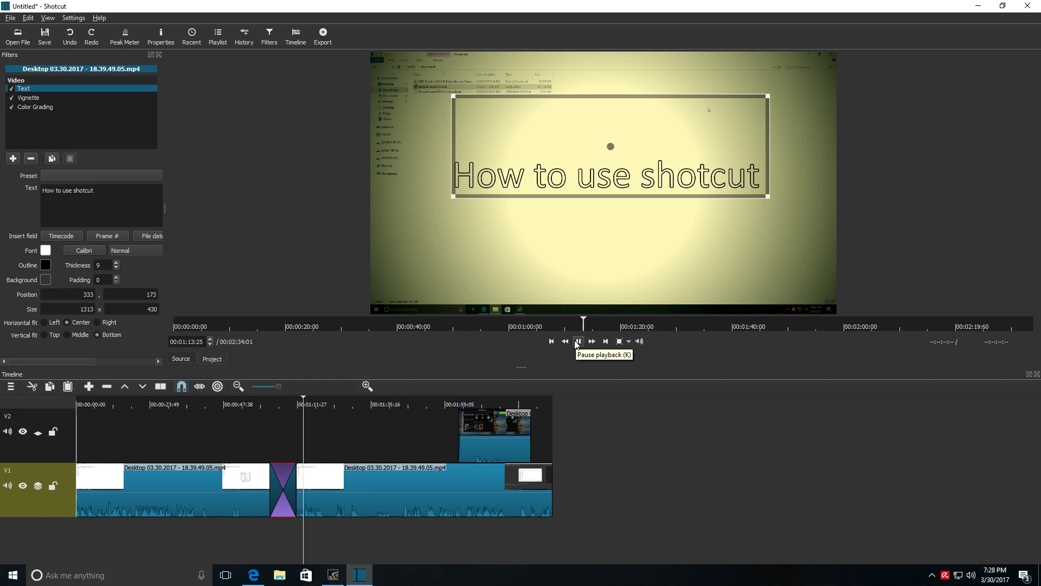
pyautogui.click(577, 342)
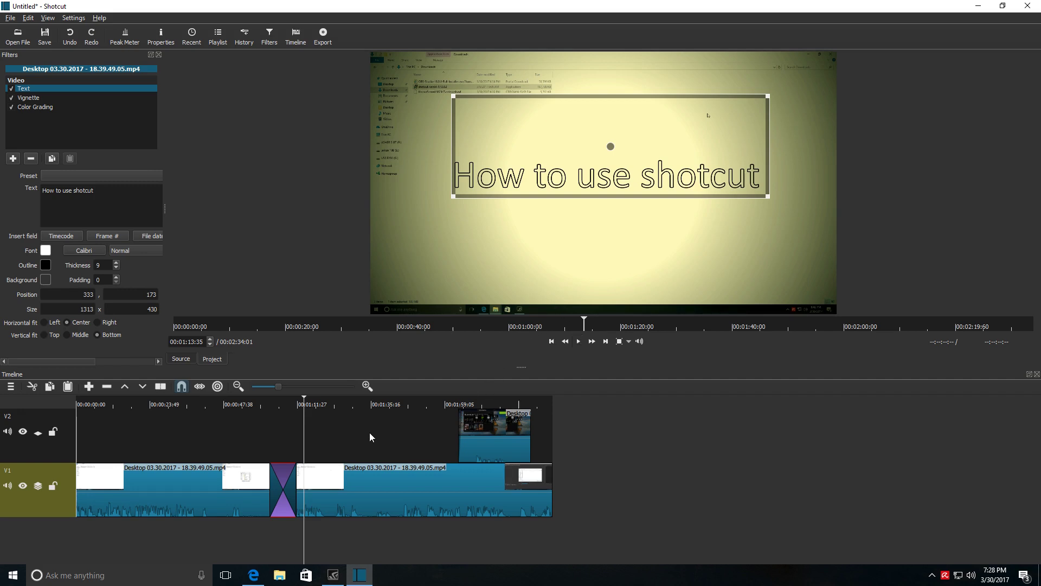
# Open the properties of the second clip on V1 and examine its video, audio and metadata details
pyautogui.moveTo(339, 442); pyautogui.dragTo(411, 442)
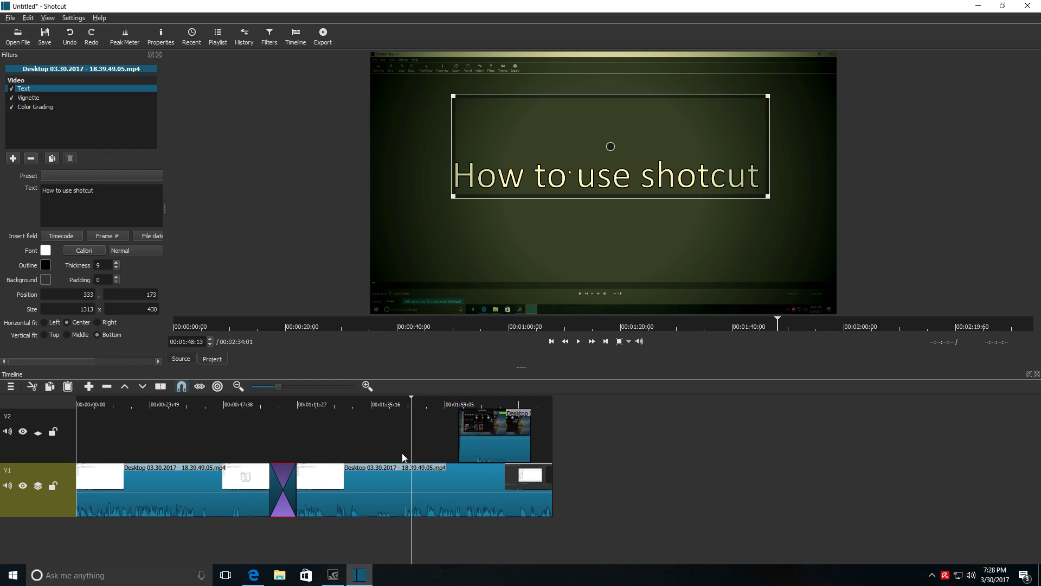
pyautogui.click(390, 483)
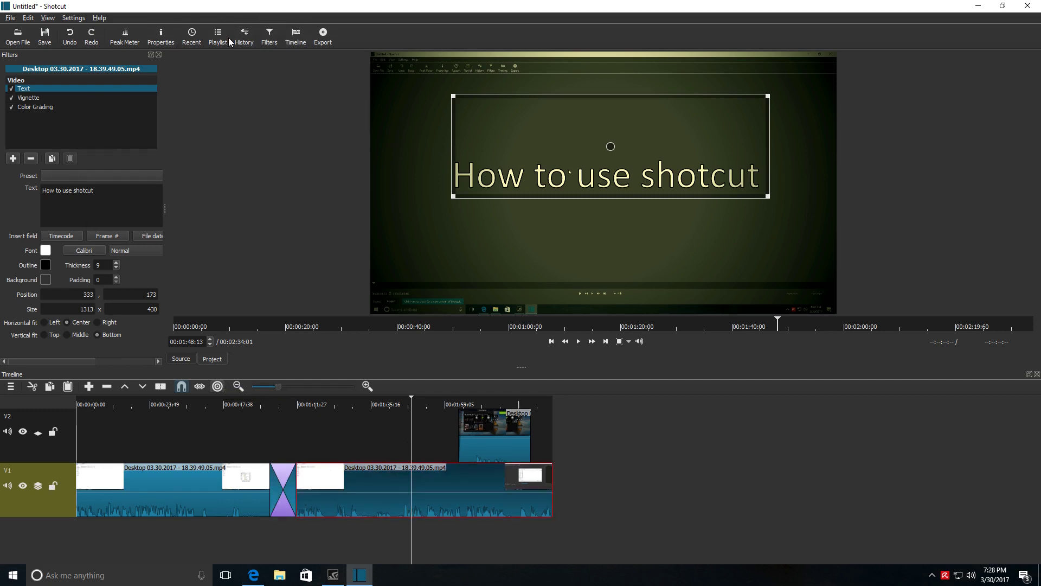
pyautogui.click(165, 37)
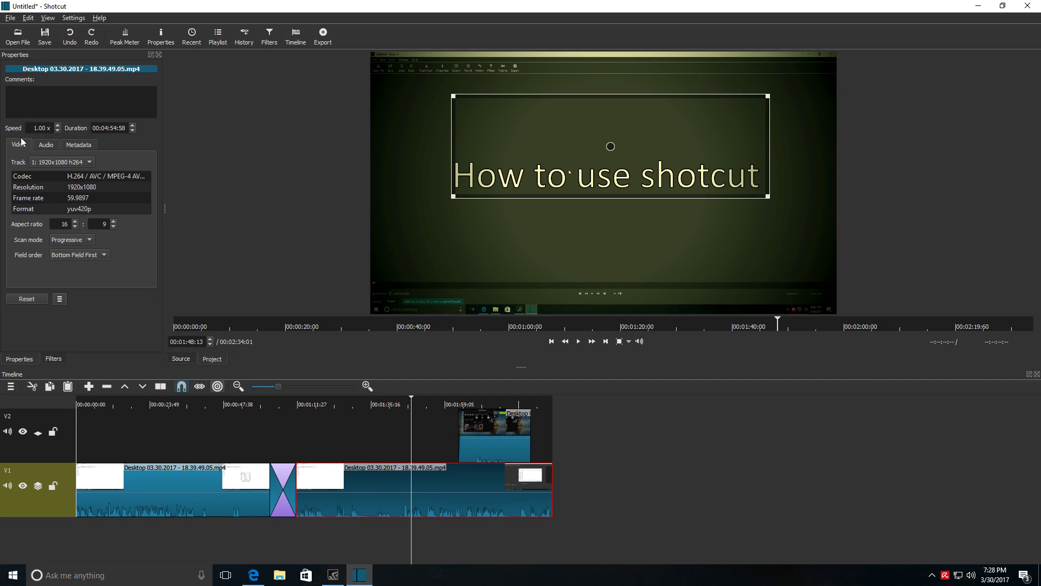
pyautogui.click(43, 143)
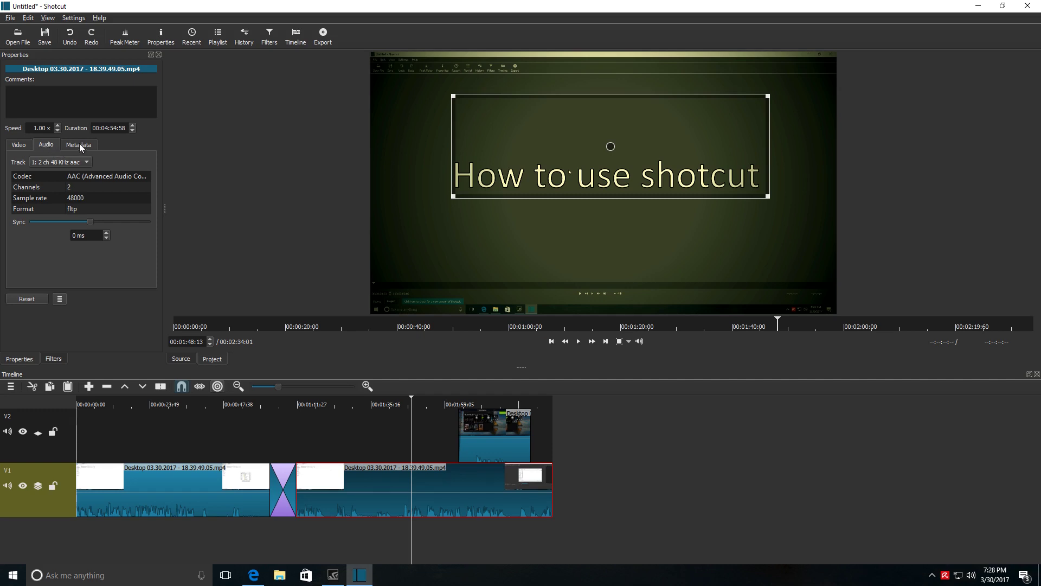
pyautogui.click(79, 143)
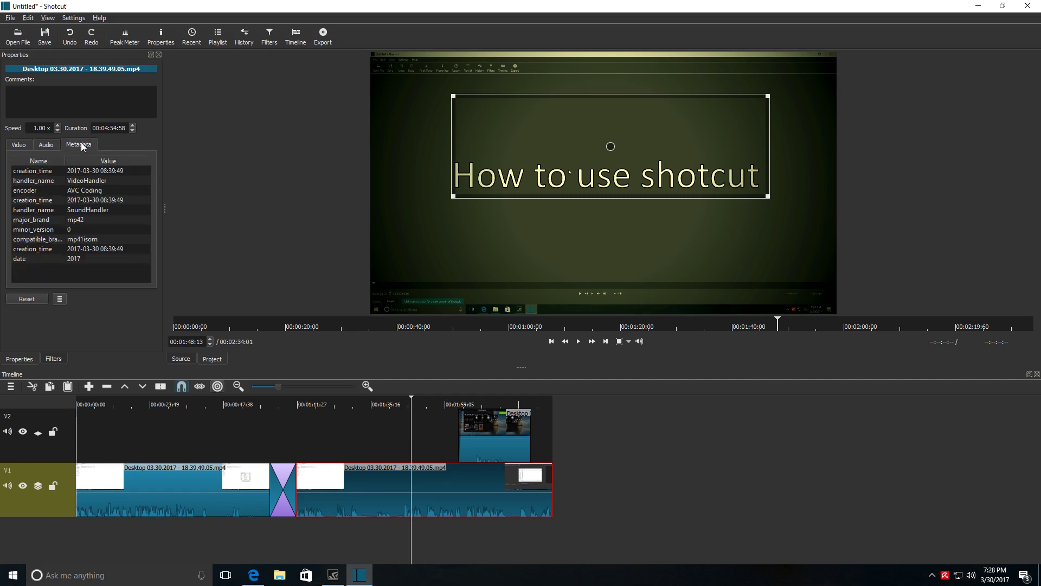
pyautogui.click(20, 146)
# Raise the playback speed of the second V1 clip in its properties, shortening it on the timeline
pyautogui.click(56, 125)
pyautogui.click(57, 125)
pyautogui.click(57, 125)
pyautogui.click(57, 125)
pyautogui.click(57, 125)
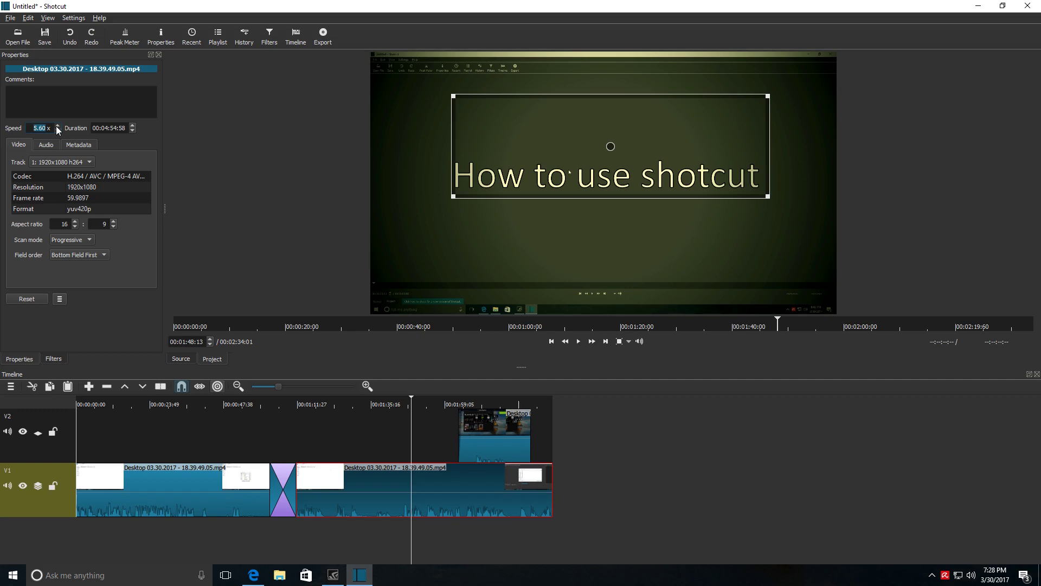
pyautogui.click(57, 126)
pyautogui.click(57, 131)
pyautogui.click(57, 130)
pyautogui.click(57, 130)
pyautogui.click(56, 131)
pyautogui.click(57, 130)
pyautogui.click(57, 129)
pyautogui.click(57, 129)
pyautogui.click(56, 129)
pyautogui.click(216, 496)
# Play the timeline from about 00:01:10:34 through the sped-up clip and pause
pyautogui.moveTo(311, 404); pyautogui.dragTo(295, 404)
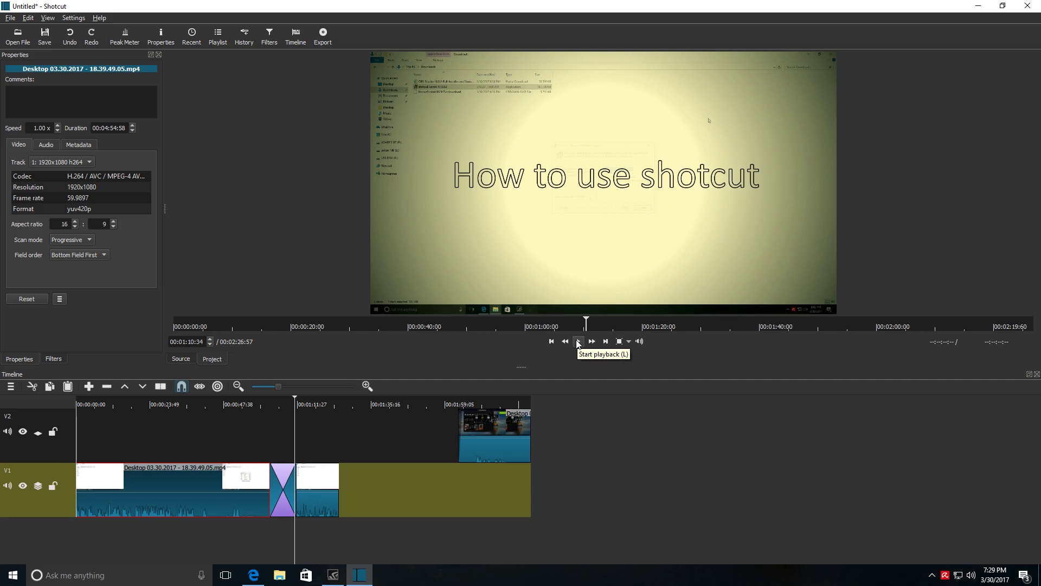
pyautogui.click(578, 342)
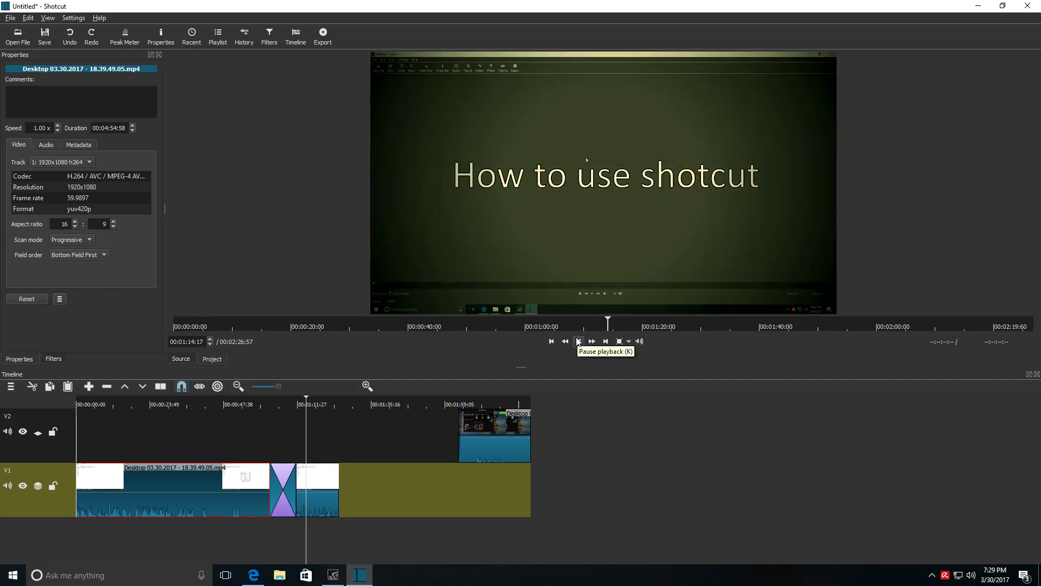
pyautogui.click(578, 341)
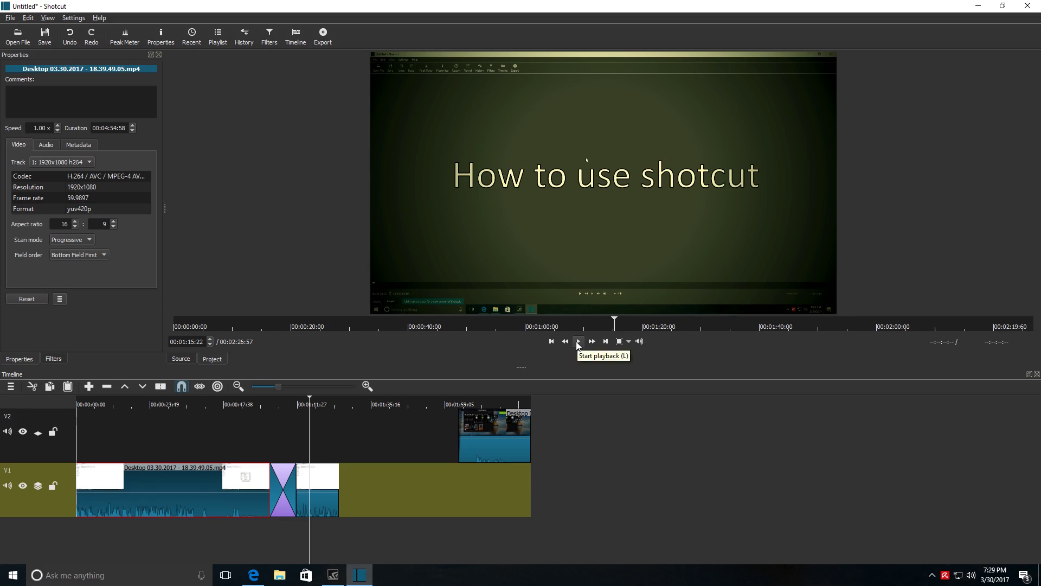
# Test snapping by nudging the sped-up V1 clip slightly off the transition with snapping disabled, and back against it with snapping enabled
pyautogui.click(52, 359)
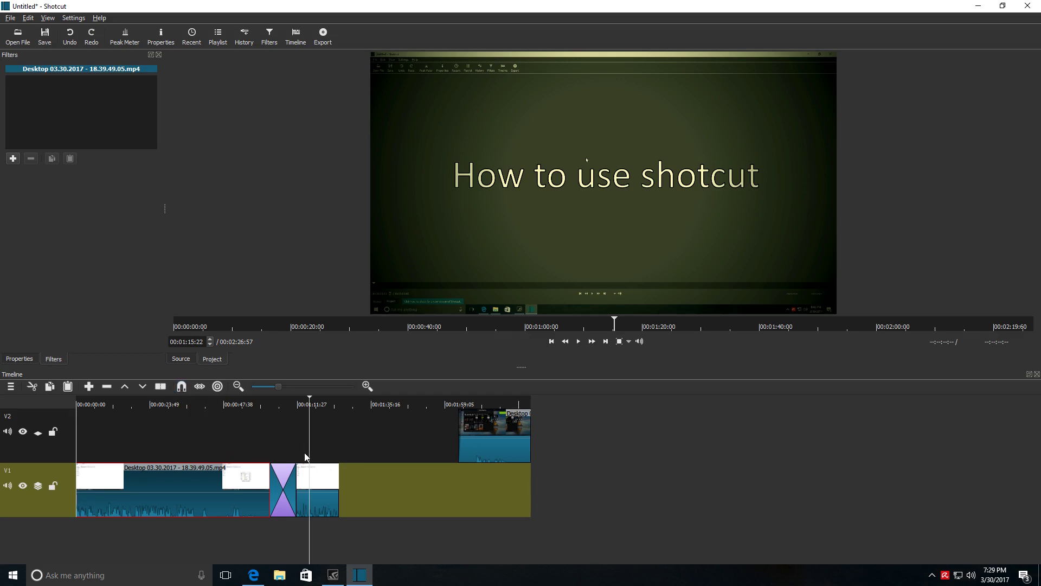
pyautogui.click(325, 482)
pyautogui.moveTo(326, 482)
pyautogui.mouseDown()
pyautogui.moveTo(345, 486)
pyautogui.moveTo(307, 478)
pyautogui.moveTo(415, 474)
pyautogui.moveTo(303, 477)
pyautogui.moveTo(331, 472)
pyautogui.moveTo(328, 458)
pyautogui.moveTo(321, 477)
pyautogui.moveTo(333, 478)
pyautogui.moveTo(319, 481)
pyautogui.mouseUp()
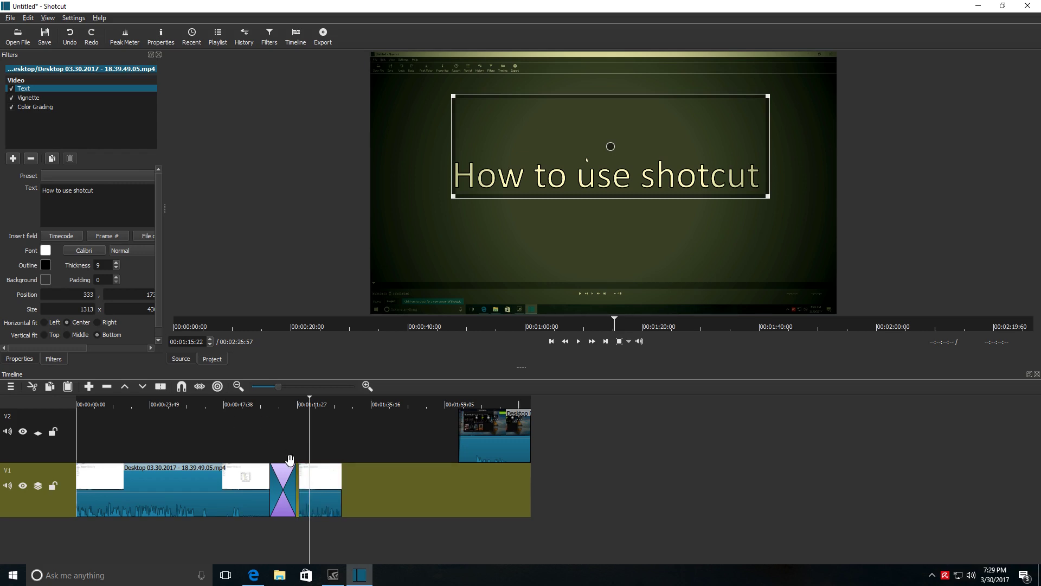
pyautogui.click(315, 476)
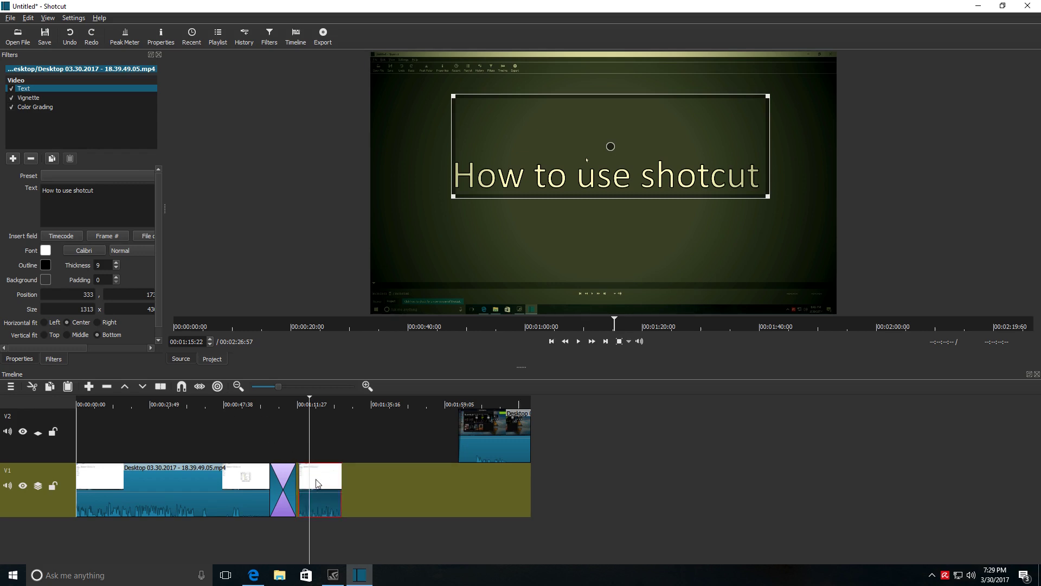
pyautogui.click(182, 386)
pyautogui.moveTo(330, 490)
pyautogui.mouseDown()
pyautogui.moveTo(361, 491)
pyautogui.moveTo(336, 495)
pyautogui.mouseUp()
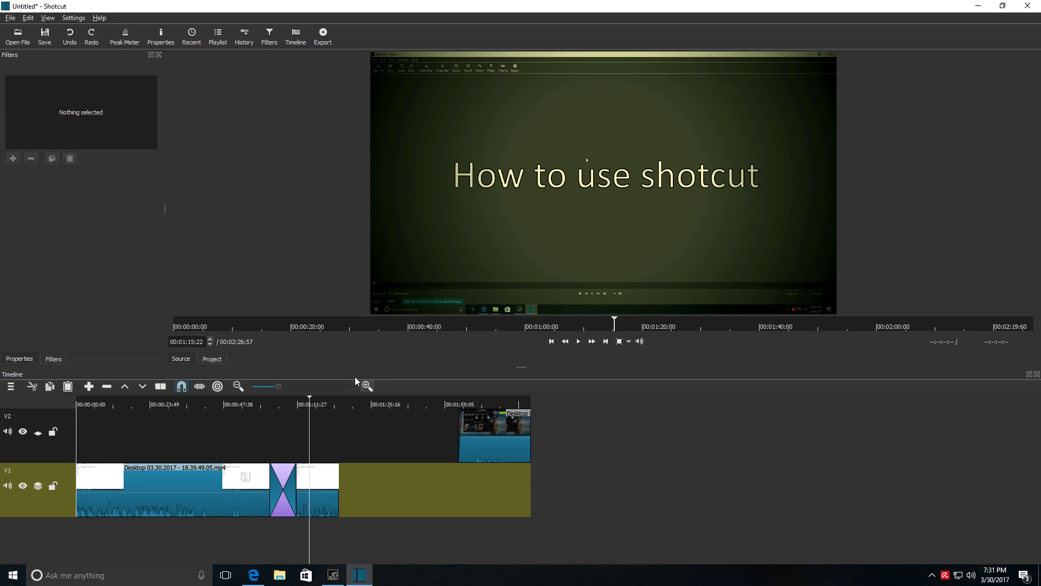
# Open the export settings and examine the available codecs and the video options for the mp4 format
pyautogui.click(321, 42)
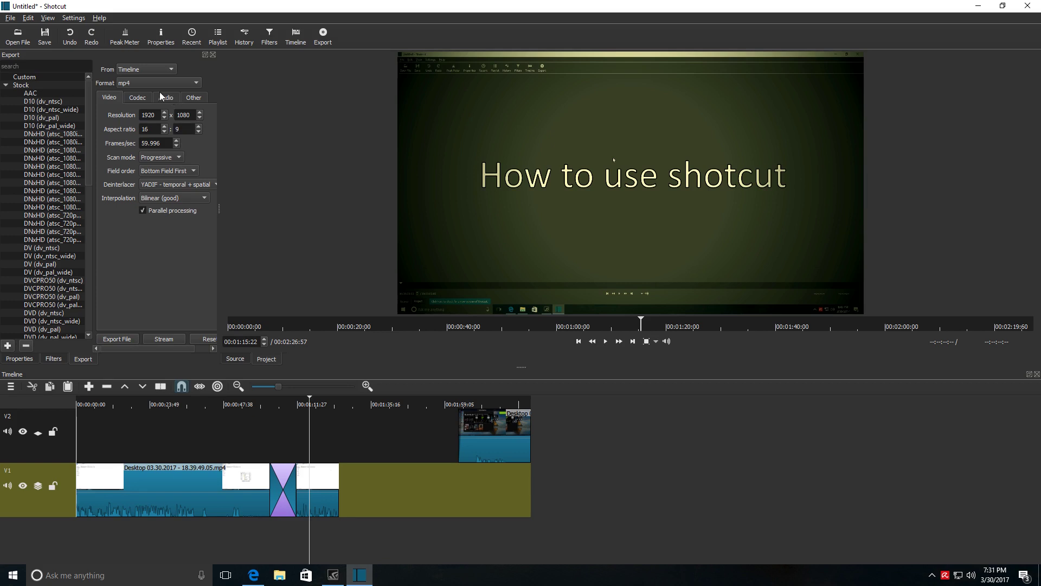
pyautogui.click(139, 97)
pyautogui.click(183, 115)
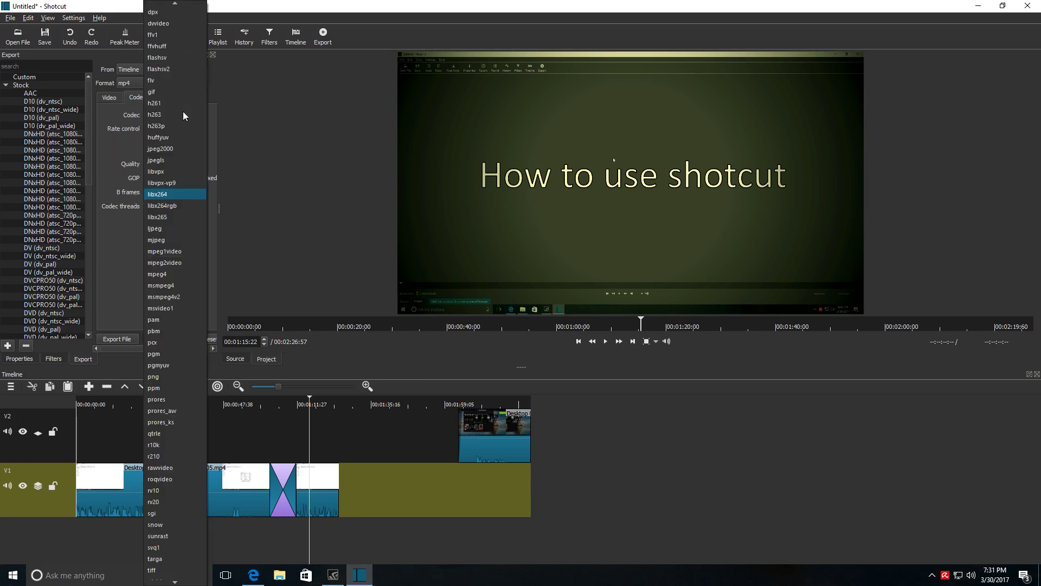
pyautogui.scroll(5, 163, 108)
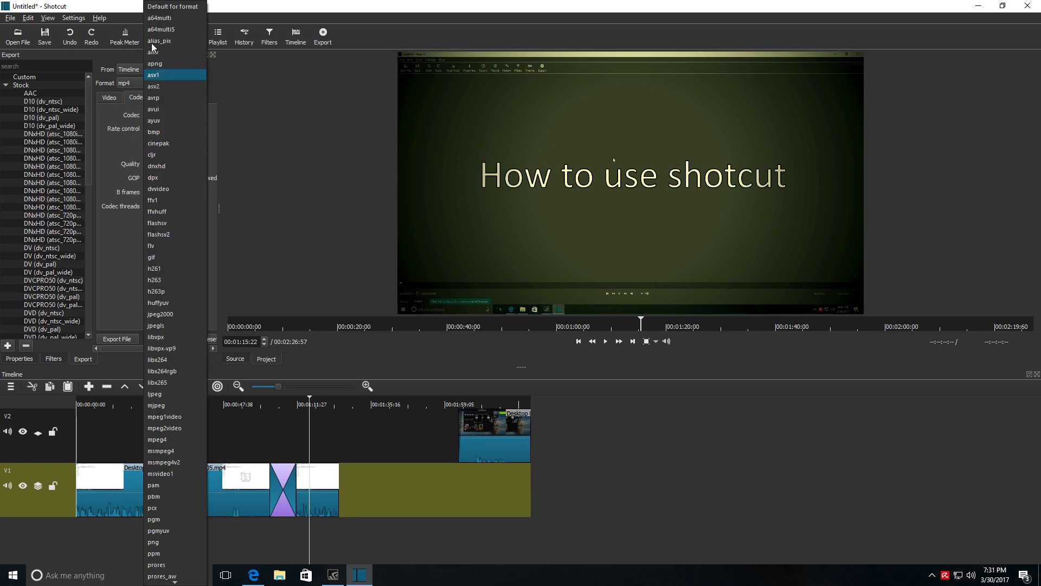
pyautogui.scroll(-10, 161, 400)
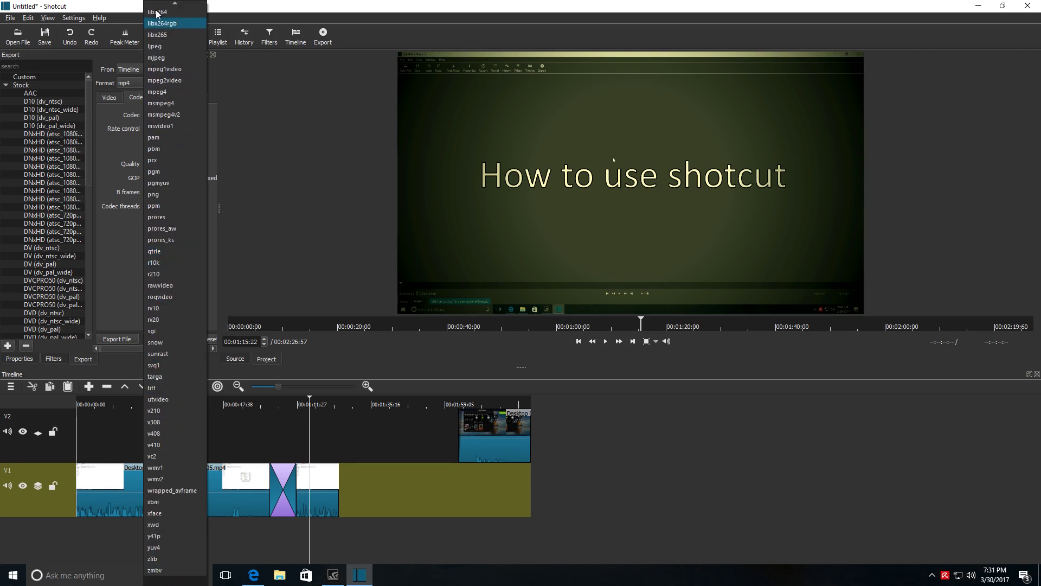
pyautogui.click(115, 295)
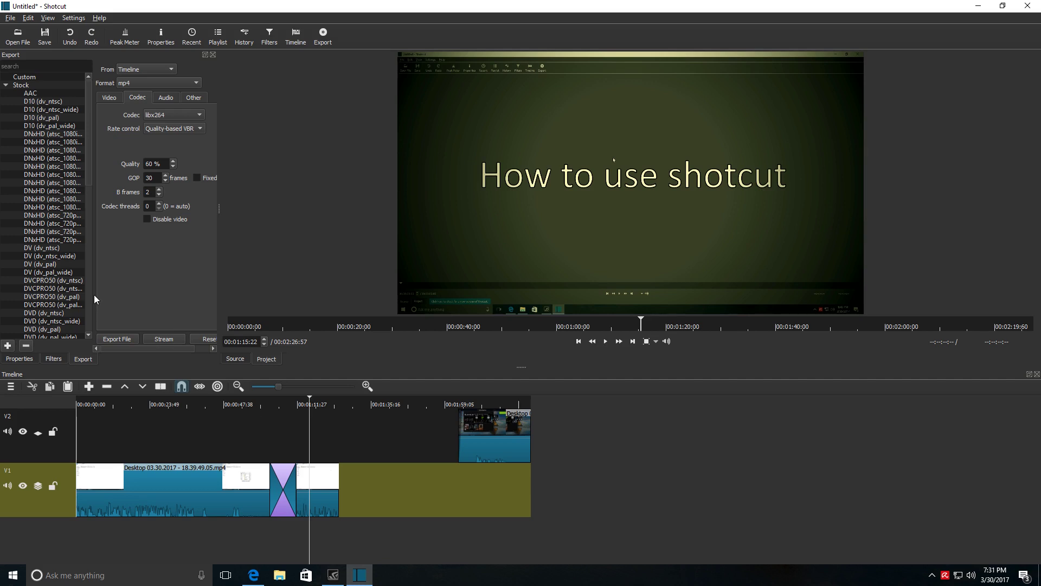
pyautogui.click(99, 99)
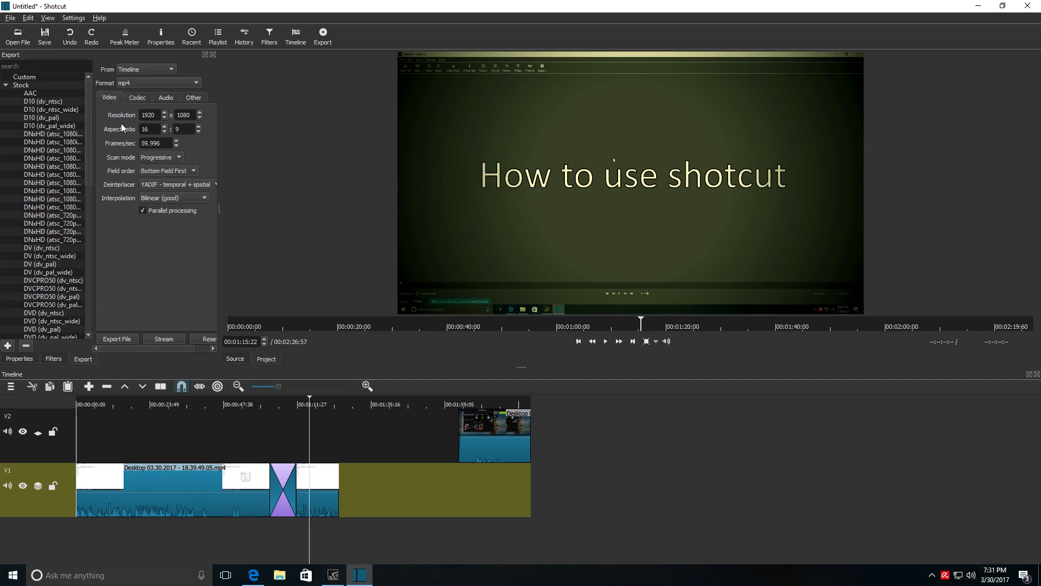
# Export the timeline as video.mp4 into the Videos folder
pyautogui.moveTo(161, 348)
pyautogui.mouseDown()
pyautogui.moveTo(188, 346)
pyautogui.moveTo(152, 339)
pyautogui.moveTo(187, 339)
pyautogui.moveTo(154, 333)
pyautogui.mouseUp()
pyautogui.click(124, 336)
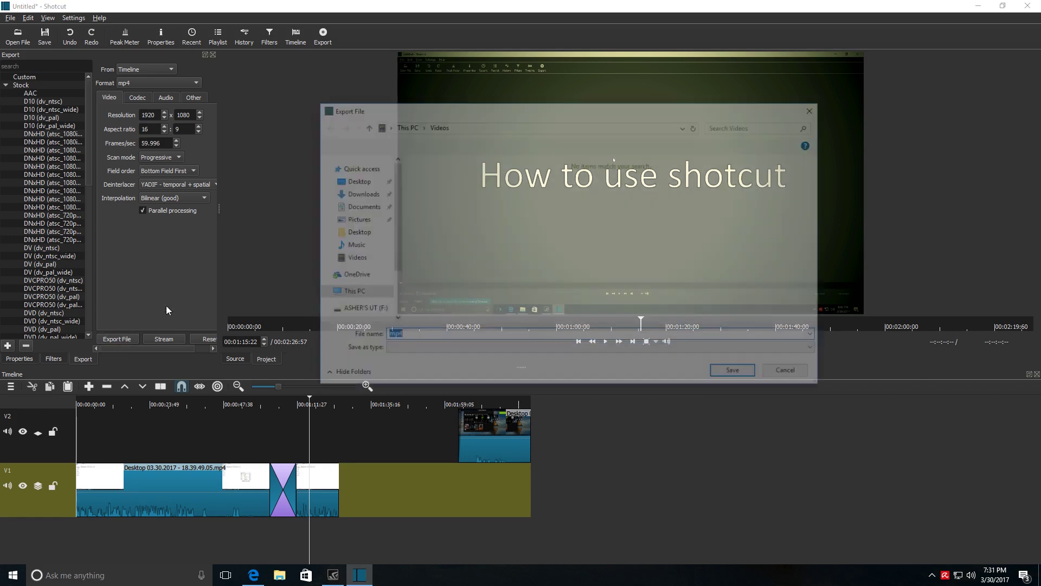
pyautogui.moveTo(392, 209)
pyautogui.mouseDown()
pyautogui.moveTo(392, 259)
pyautogui.moveTo(391, 201)
pyautogui.mouseUp()
pyautogui.click(384, 335)
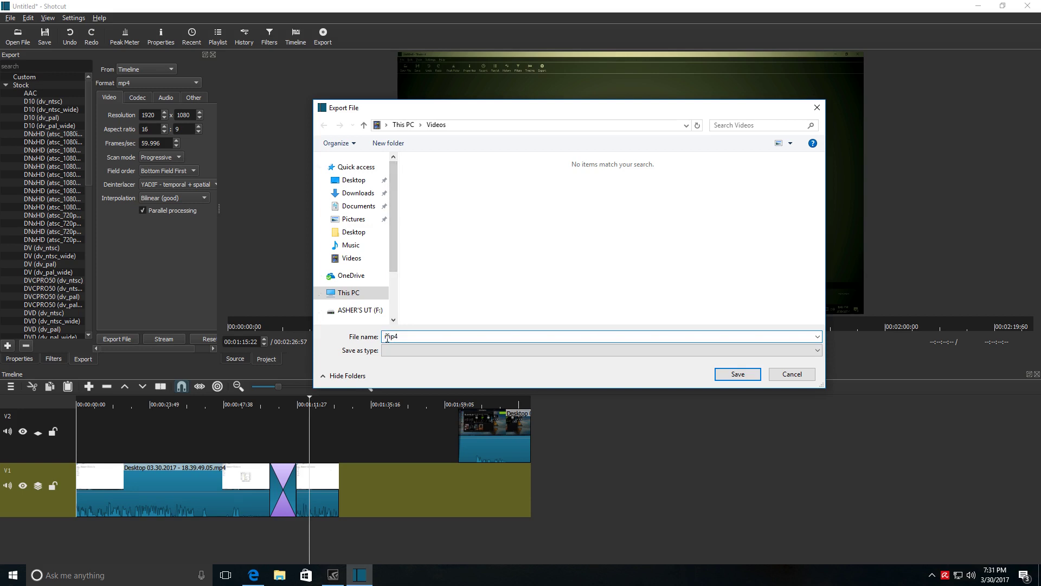
pyautogui.write('.')
pyautogui.moveTo(394, 167); pyautogui.dragTo(372, 163)
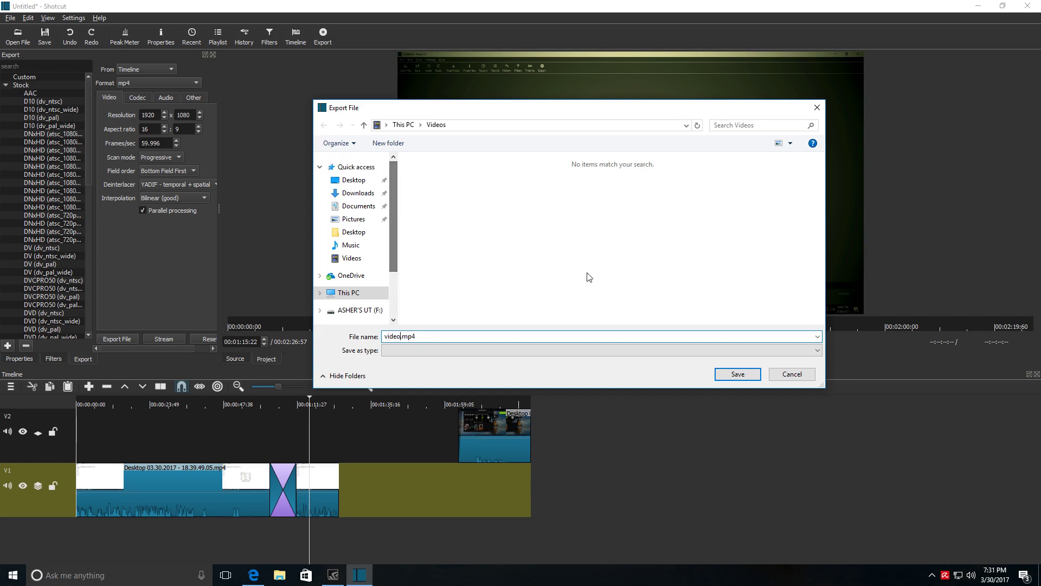
pyautogui.click(737, 374)
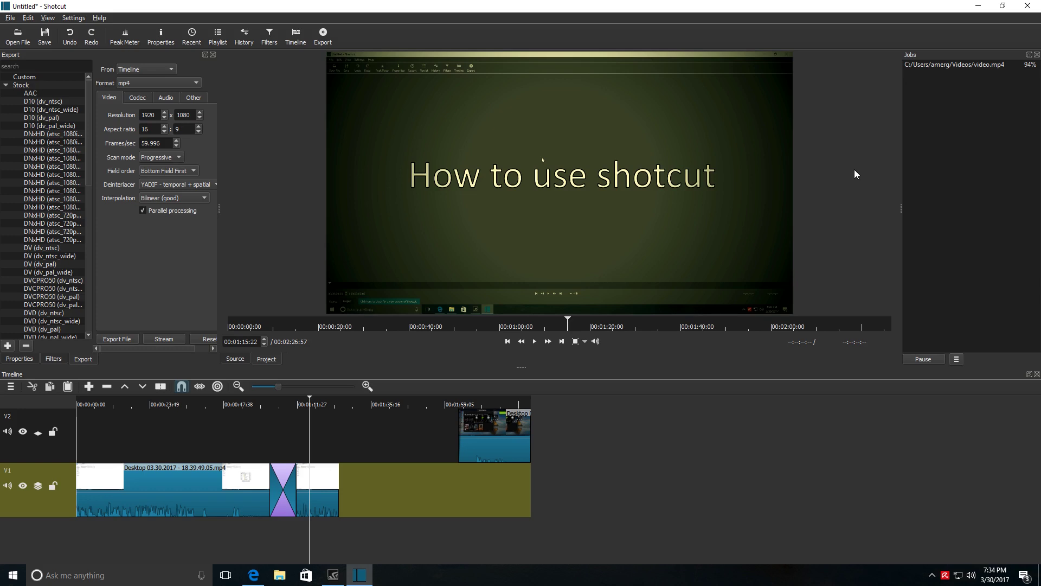
# Switch to File Explorer, play the exported video from the Videos folder, skip to about its middle and close the player
pyautogui.click(979, 6)
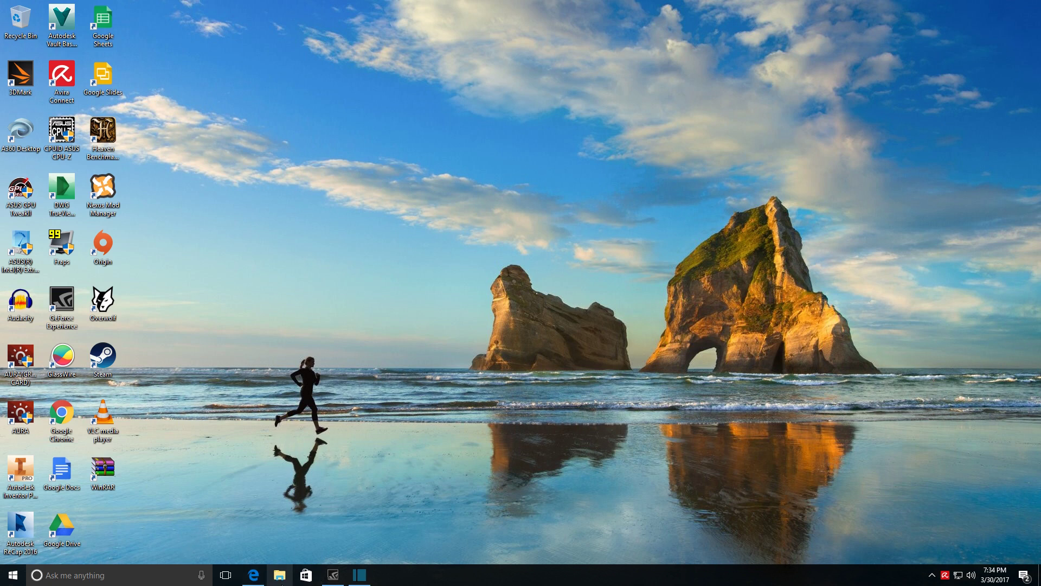
pyautogui.click(280, 578)
pyautogui.doubleClick(600, 170)
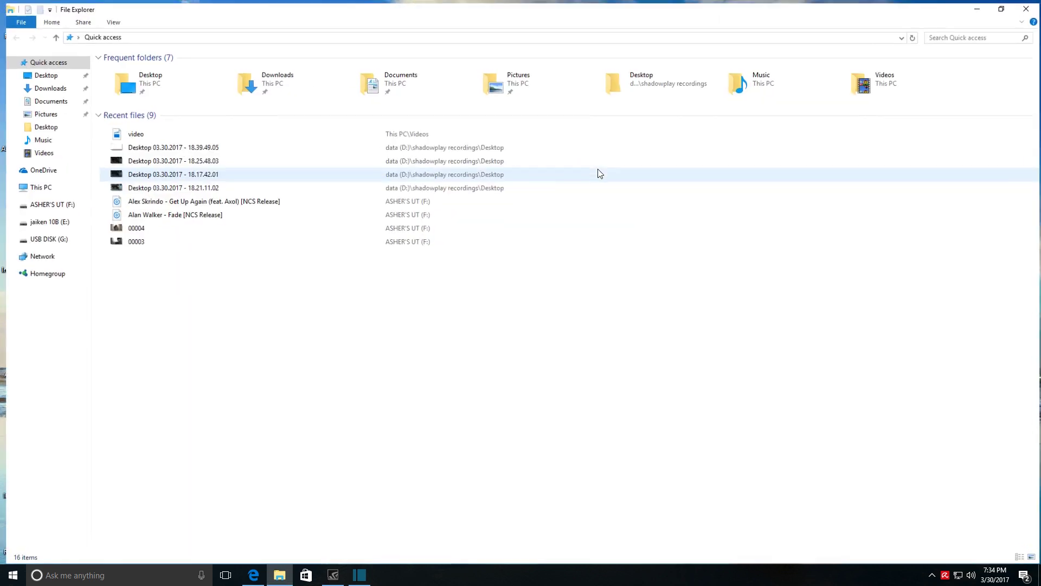
pyautogui.doubleClick(864, 82)
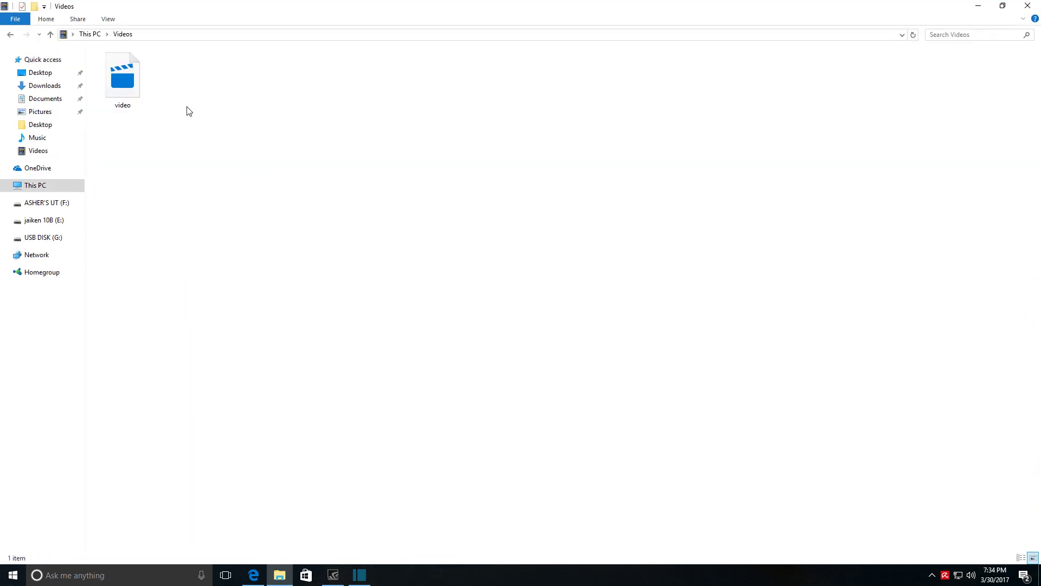
pyautogui.doubleClick(129, 82)
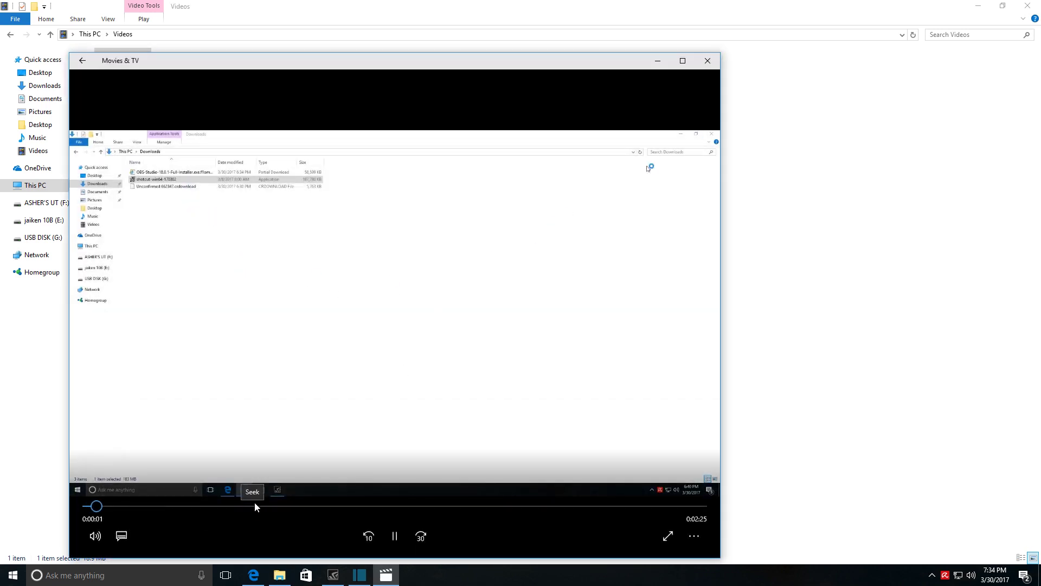
pyautogui.moveTo(103, 507); pyautogui.dragTo(432, 506)
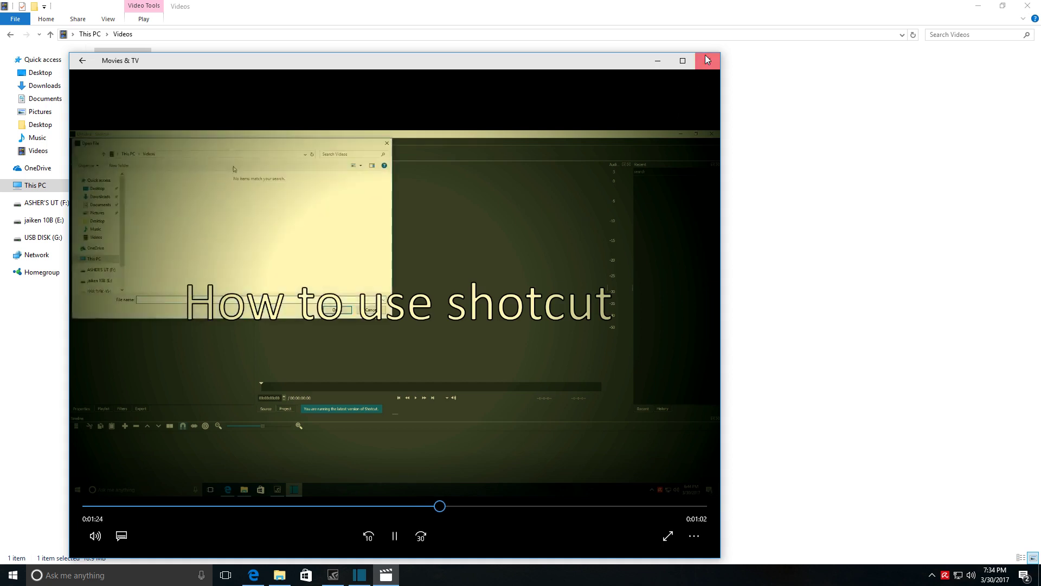
pyautogui.click(707, 59)
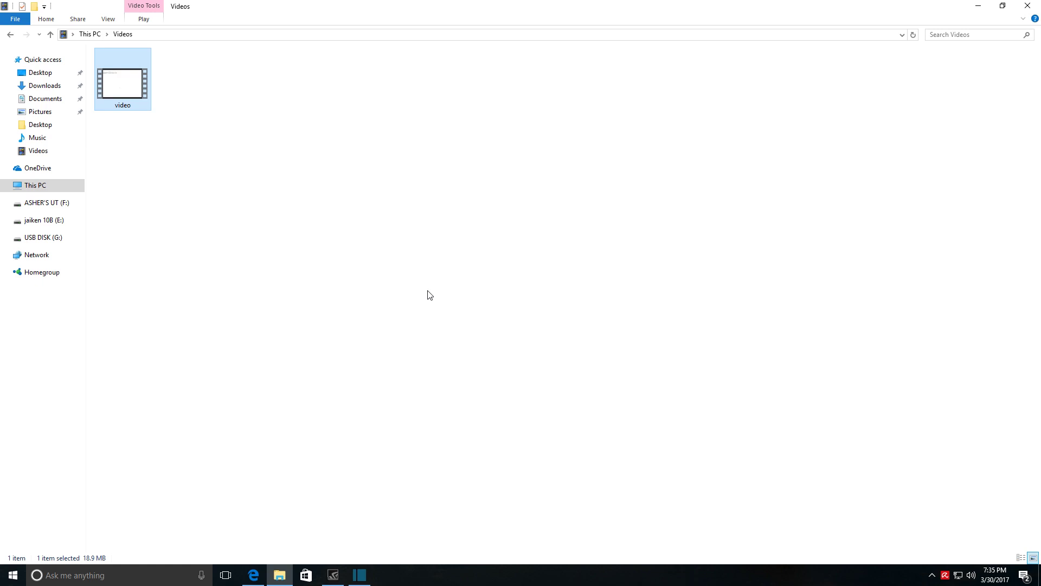
# Close File Explorer and switch back to Shotcut
pyautogui.click(1032, 5)
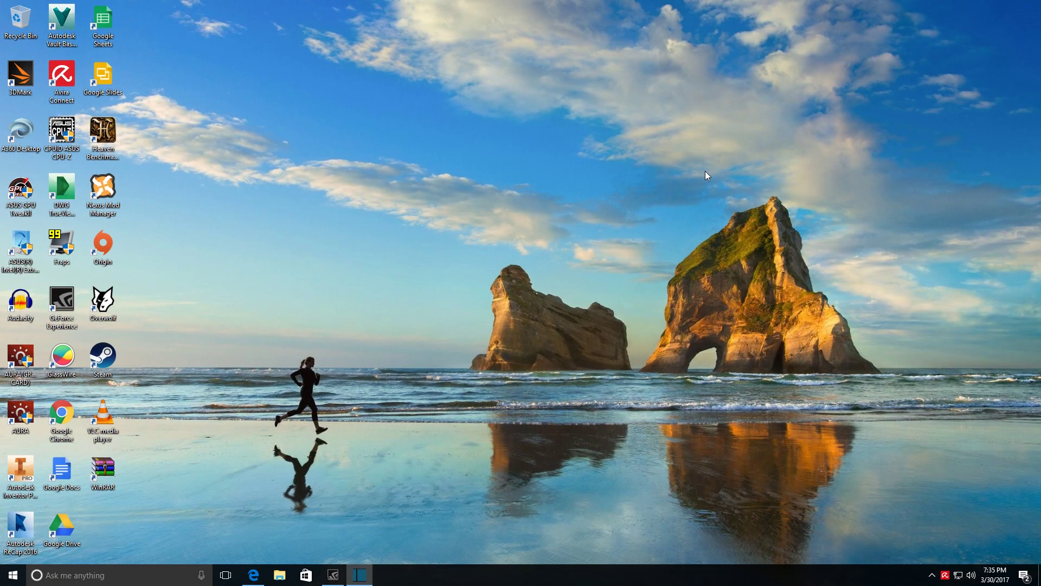
pyautogui.moveTo(984, 52); pyautogui.dragTo(505, 378)
pyautogui.click(359, 575)
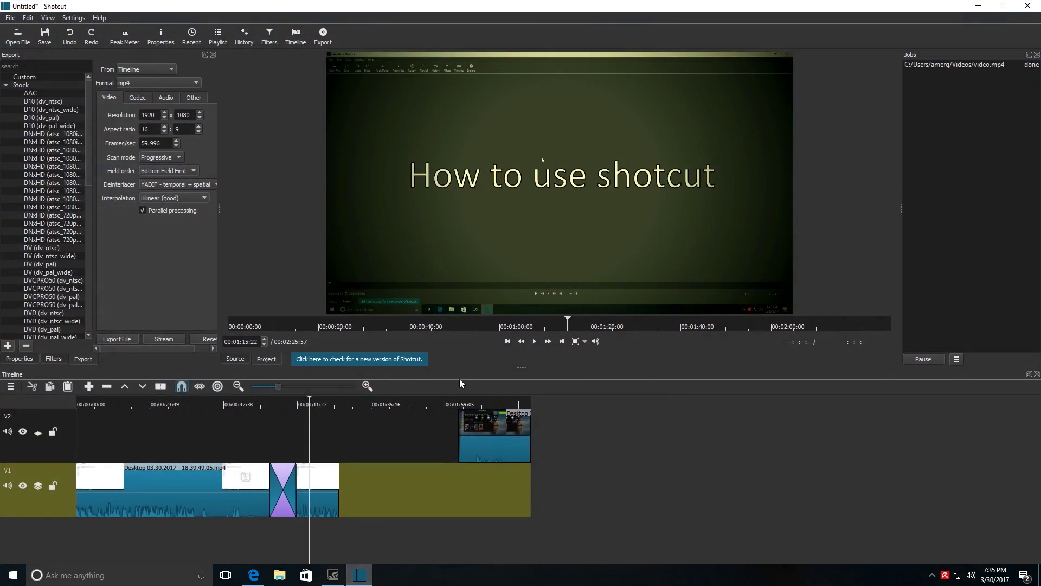